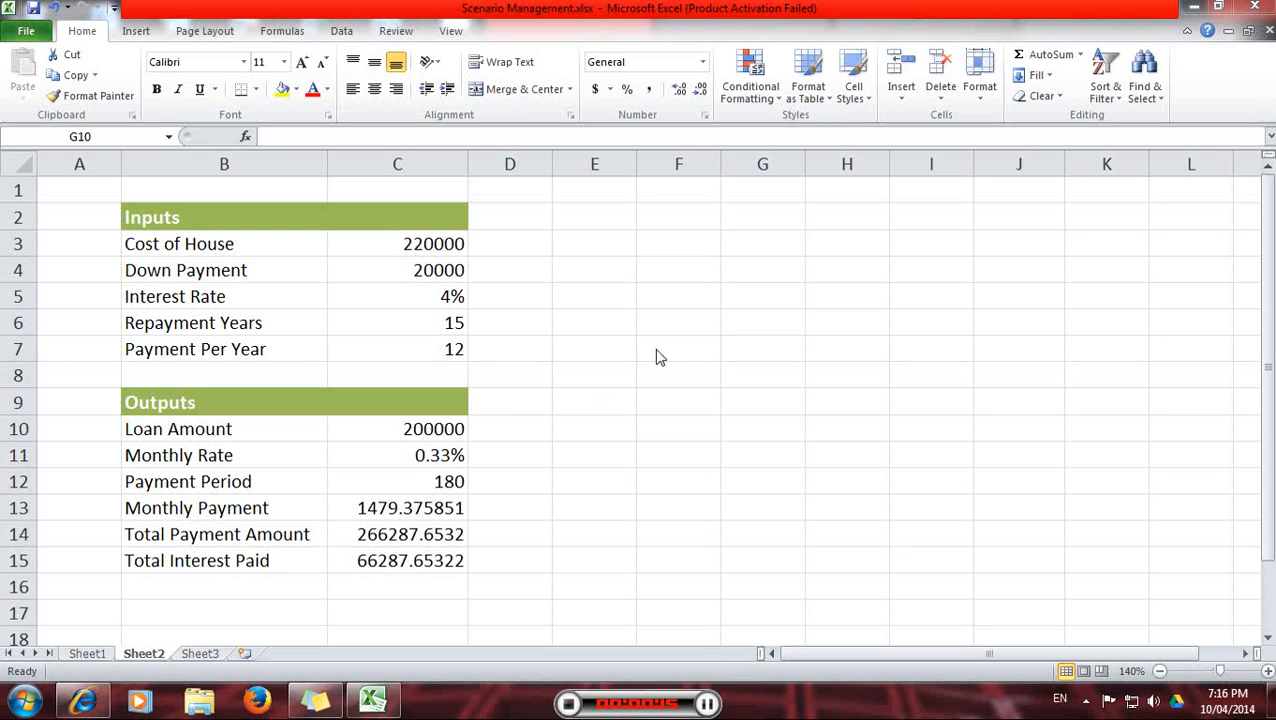
left_click(580, 322)
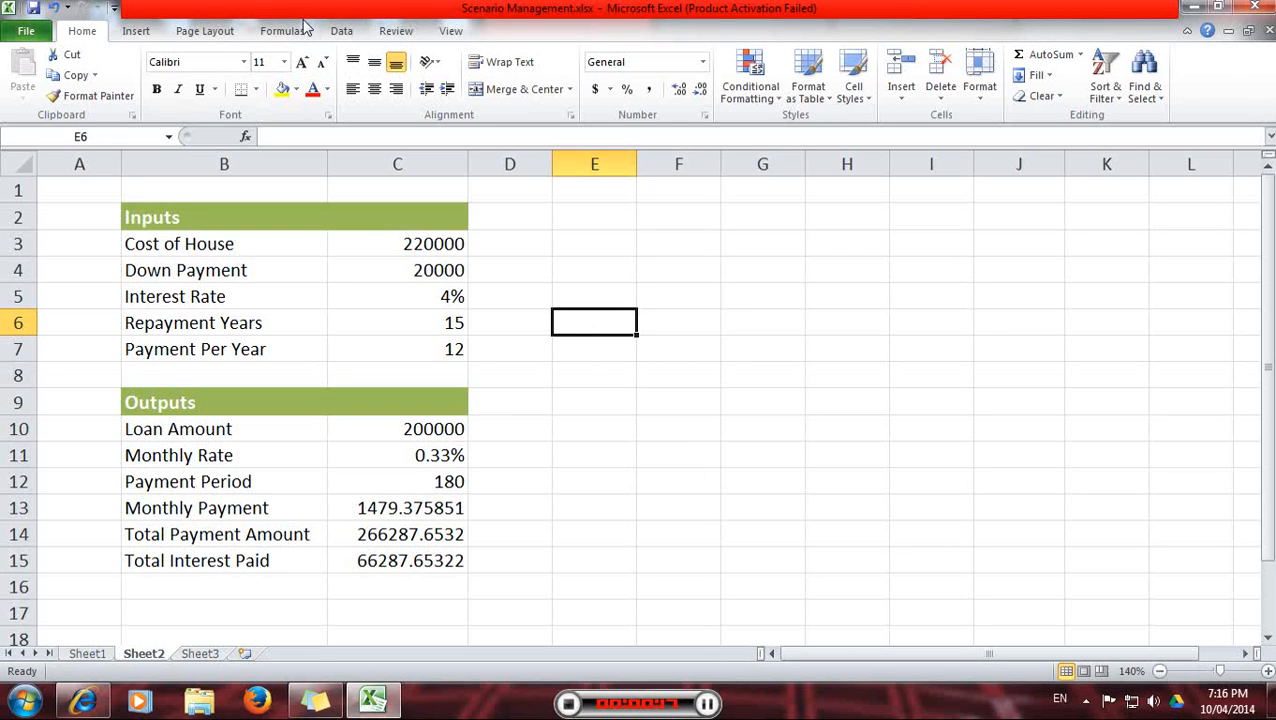
left_click(337, 32)
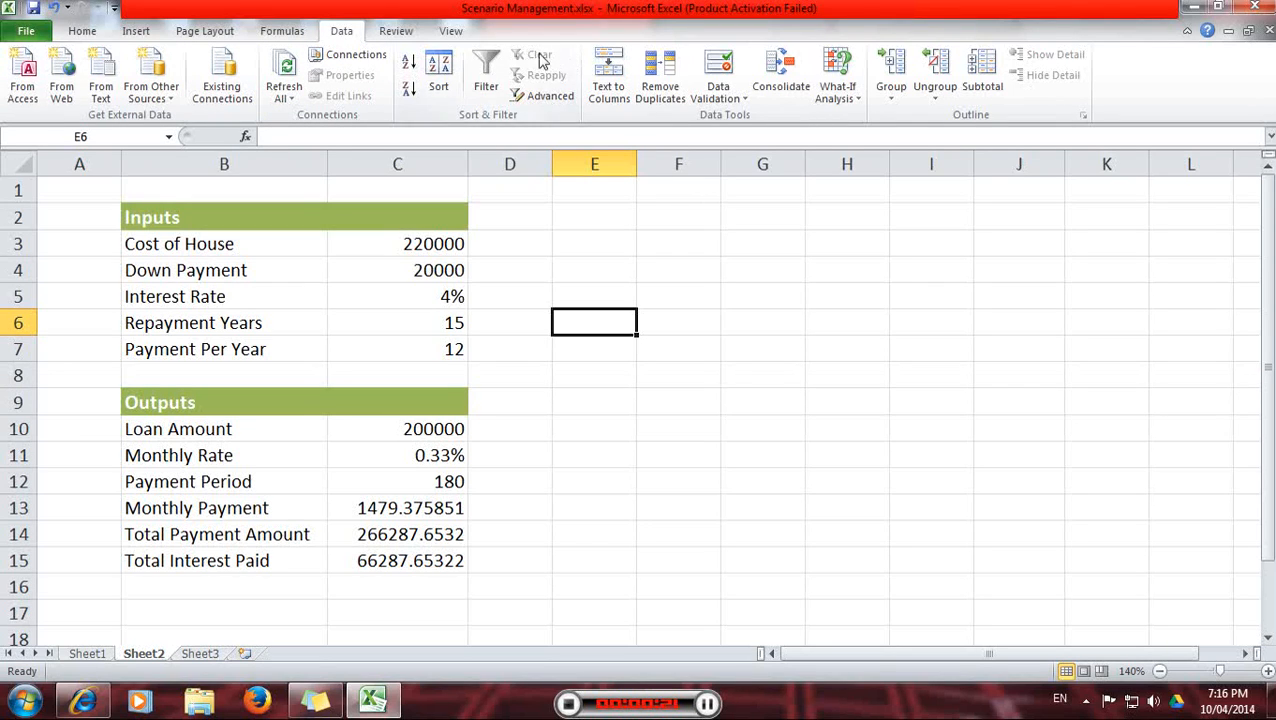
left_click(858, 101)
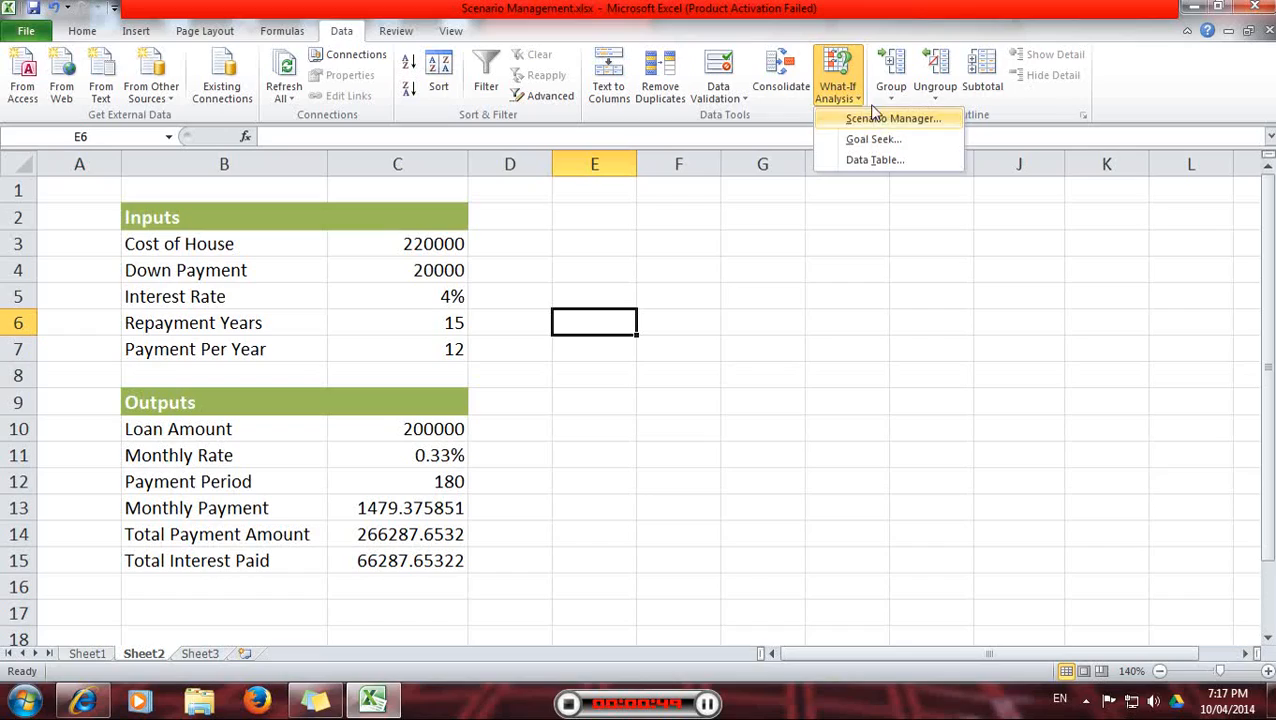
left_click(663, 274)
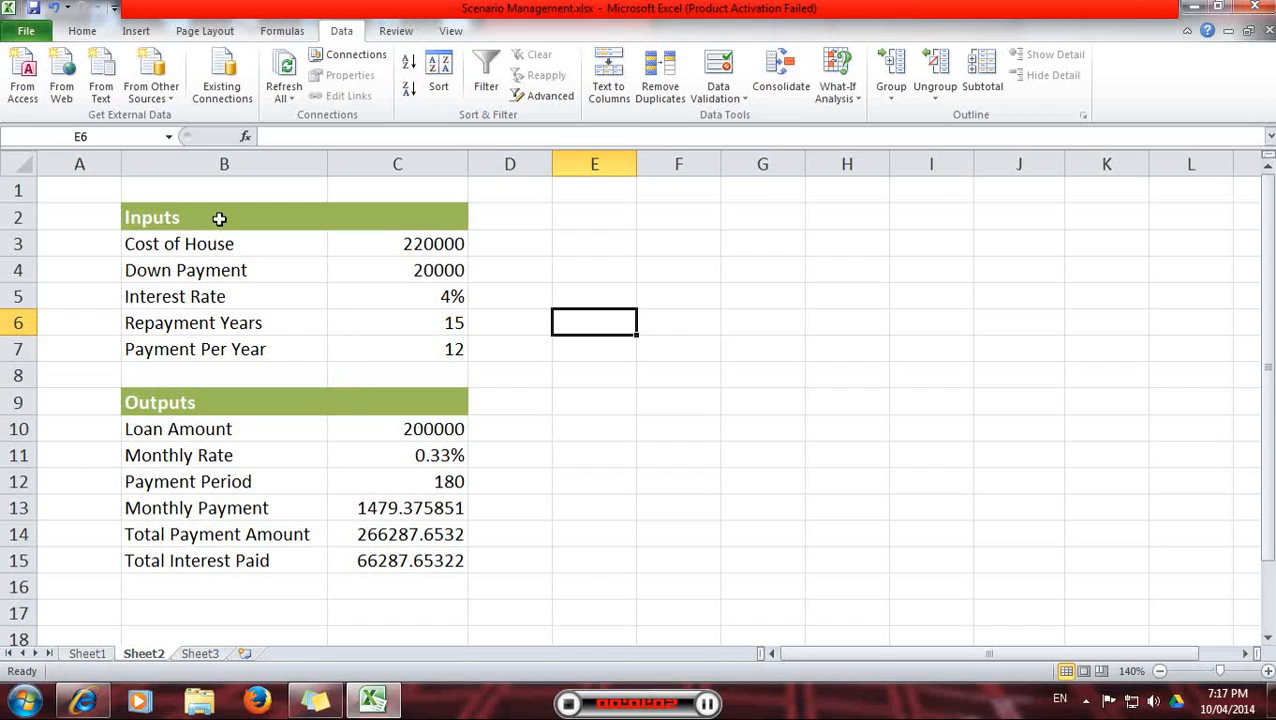
- Examine the Inputs and Outputs tables, going through each input value from Cost of House to Payment Per Year
left_click(219, 218)
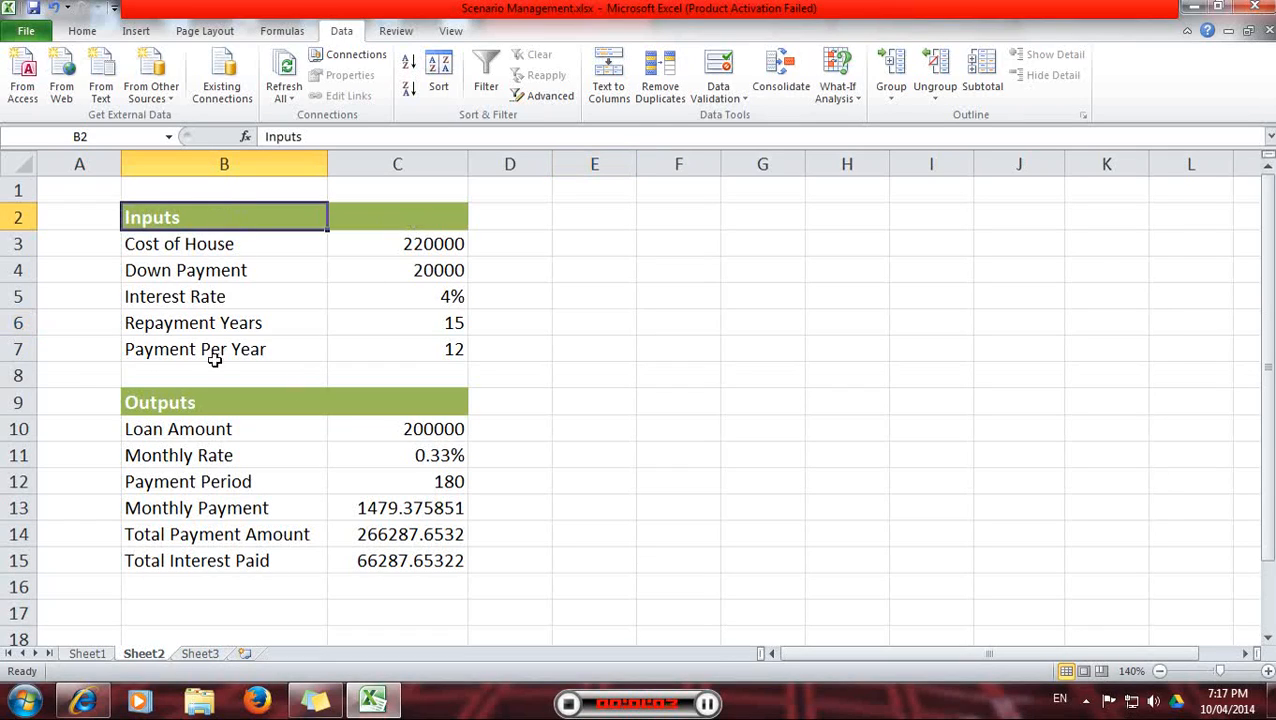
left_click_drag(177, 216, 393, 356)
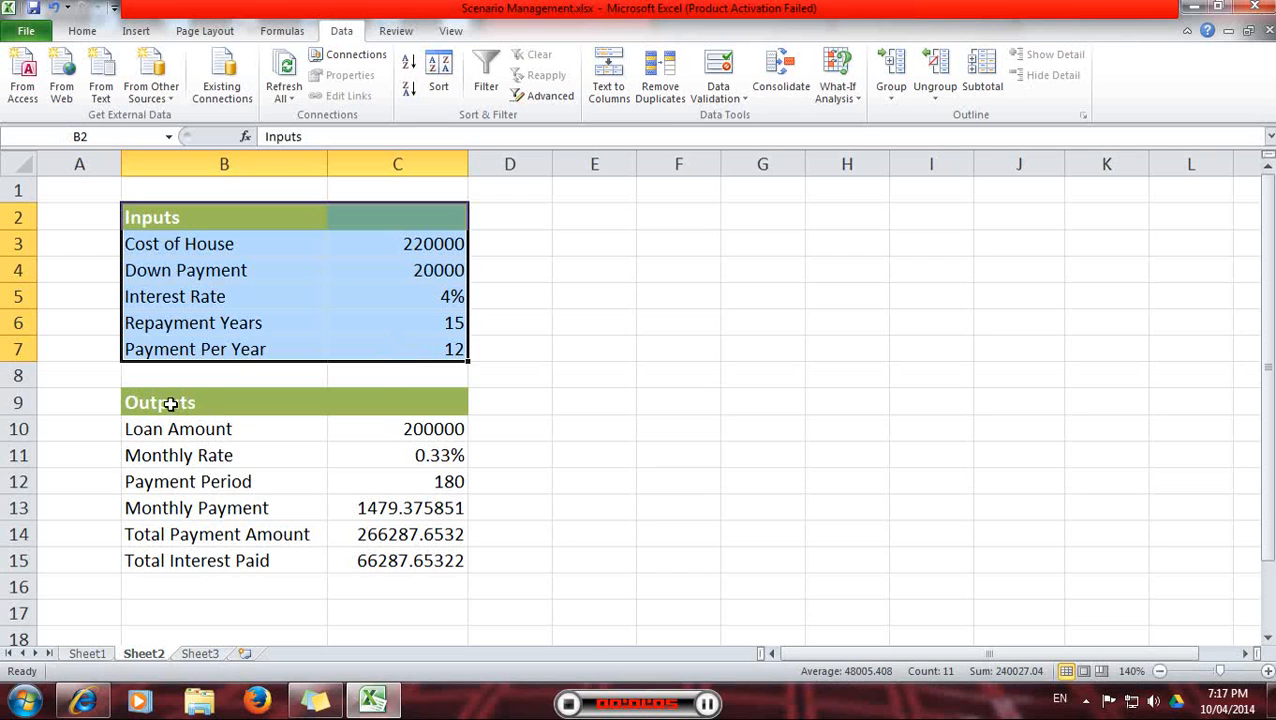
left_click_drag(171, 404, 356, 552)
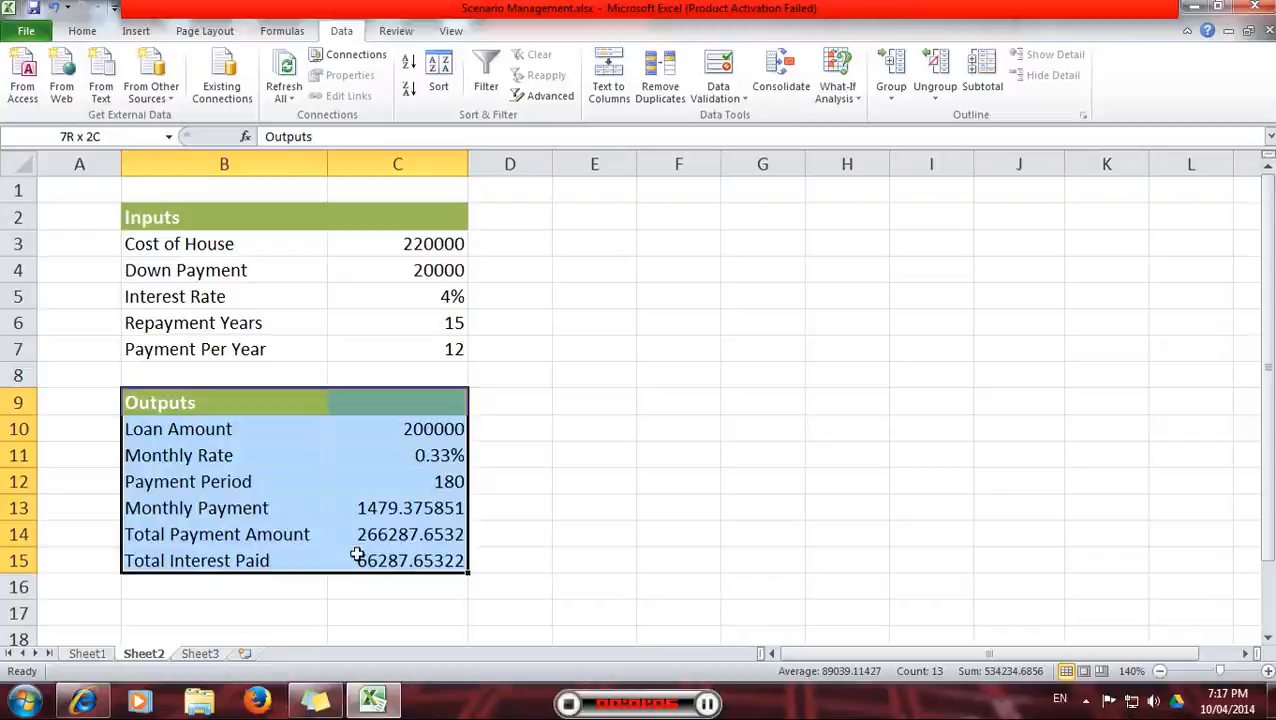
left_click(280, 316)
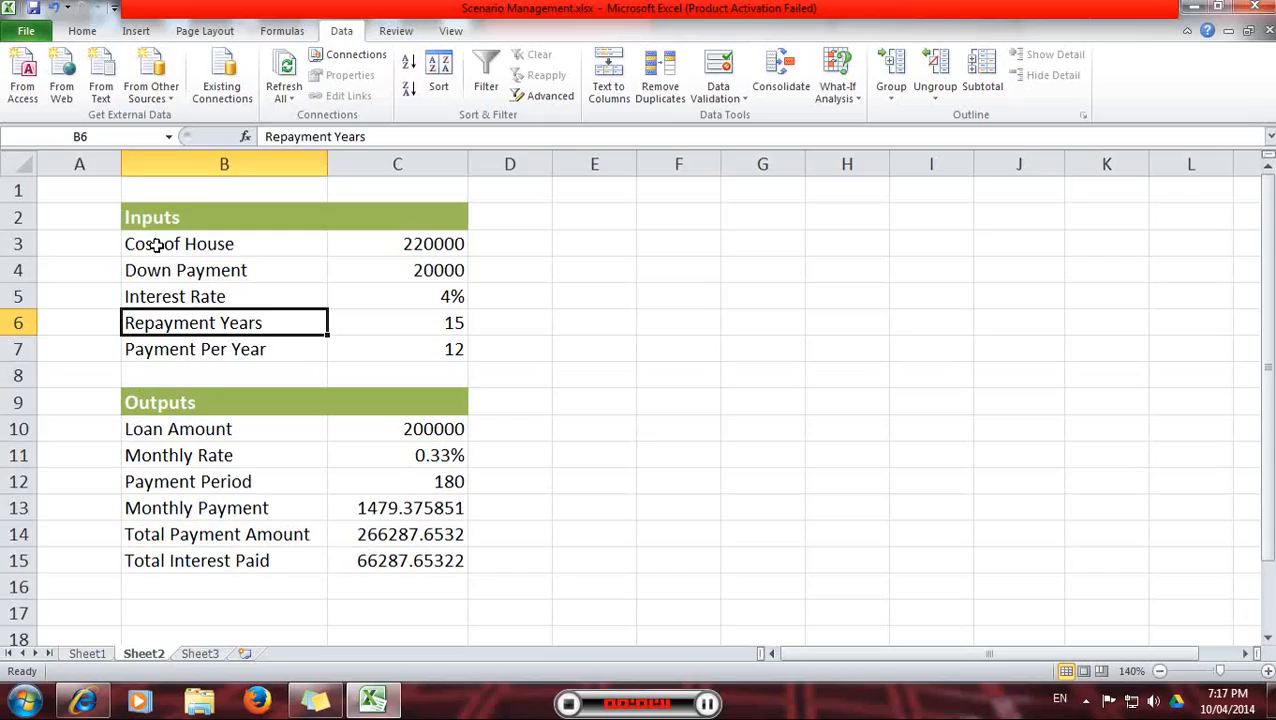
left_click(157, 246)
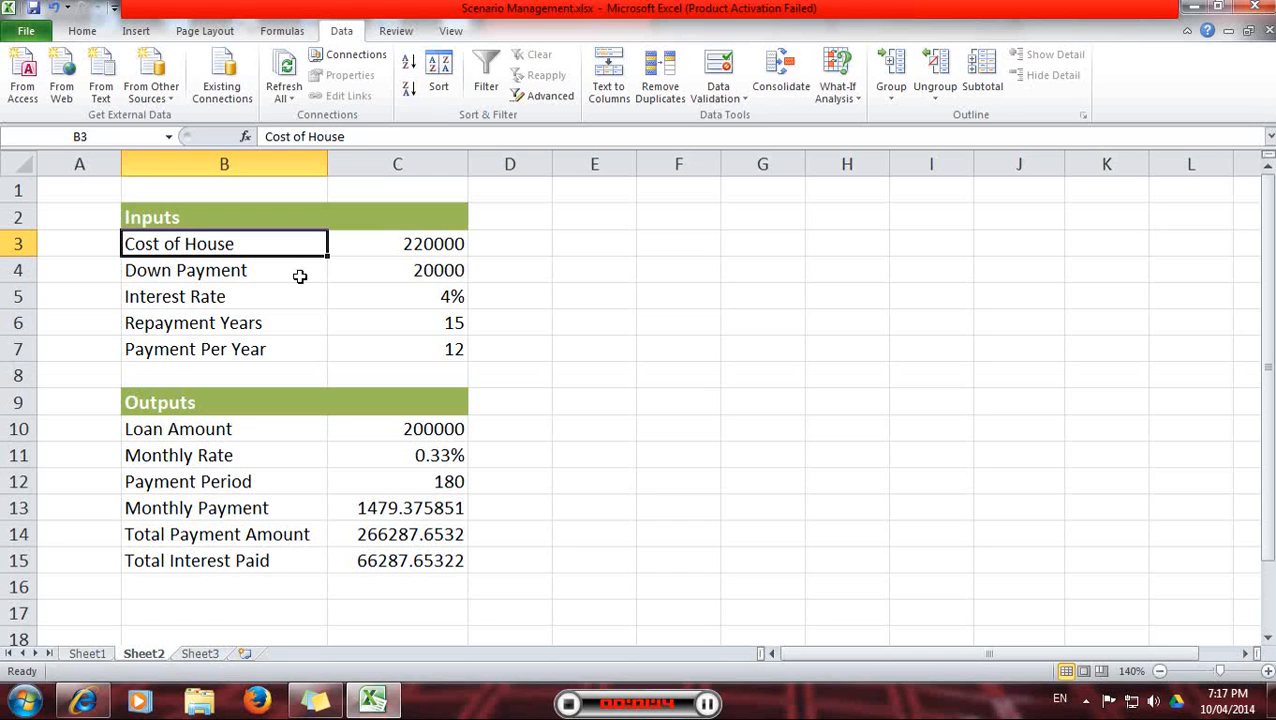
left_click(396, 244)
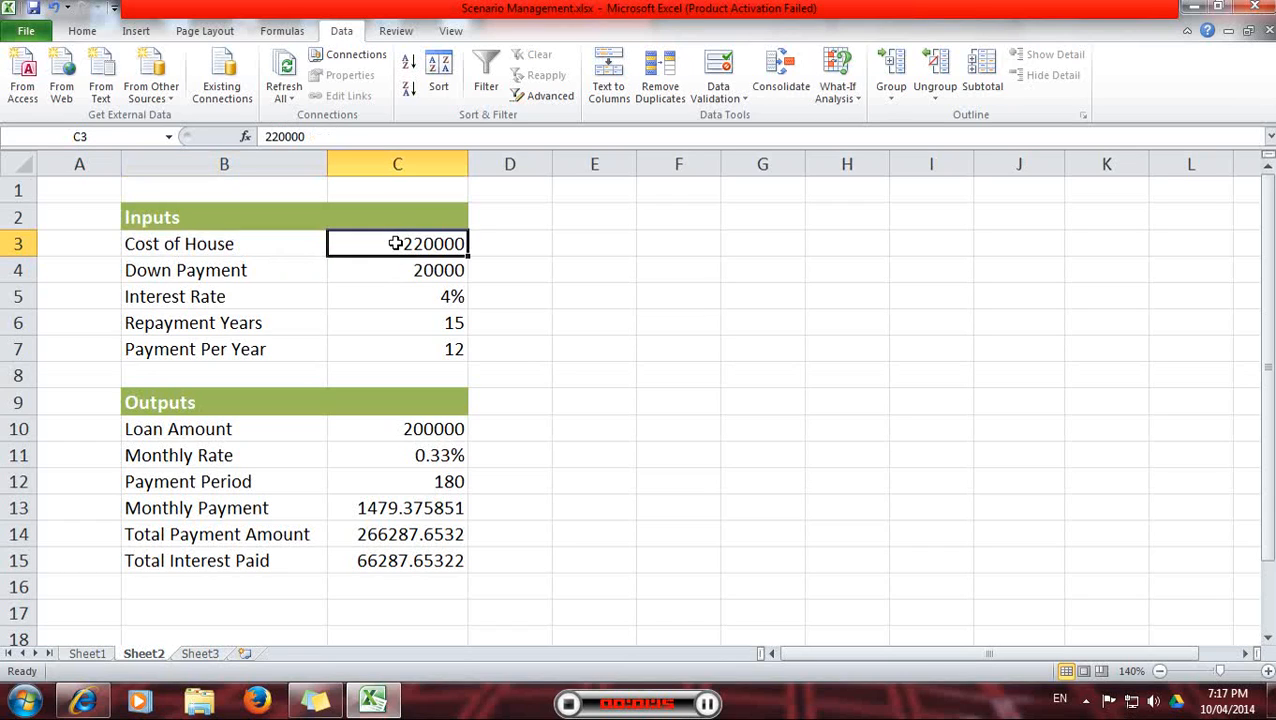
left_click(282, 276)
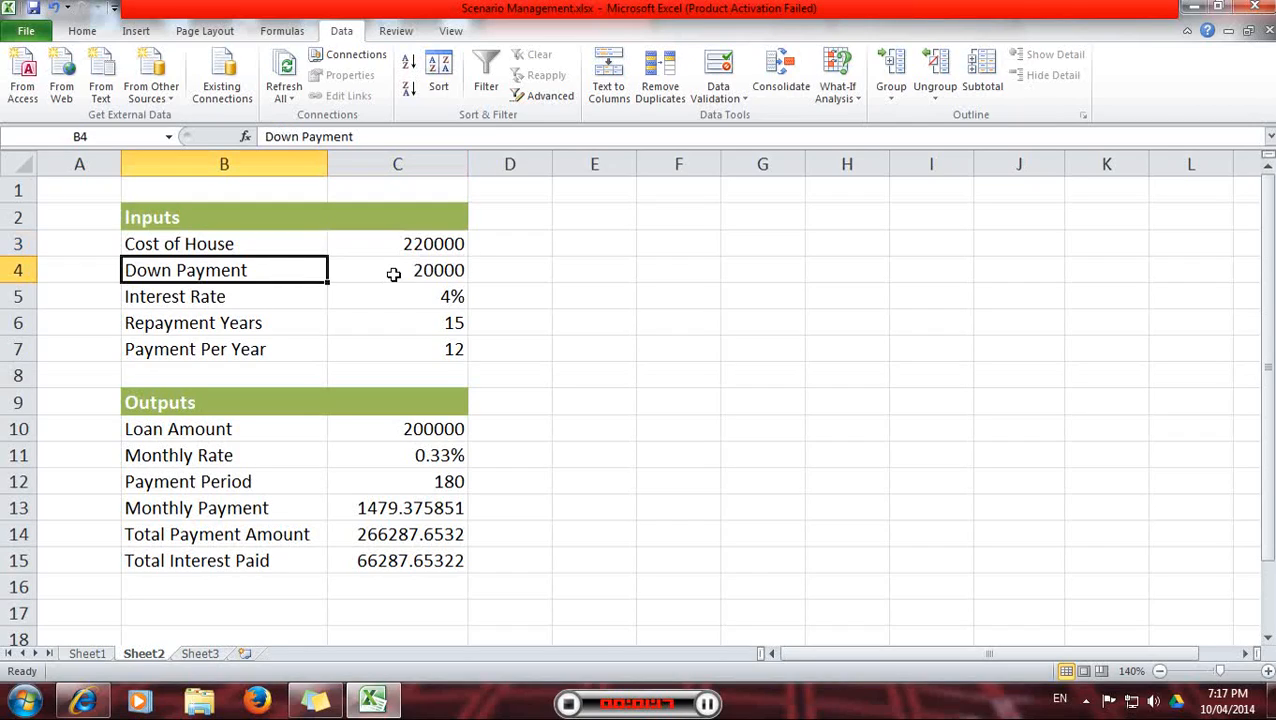
left_click(394, 274)
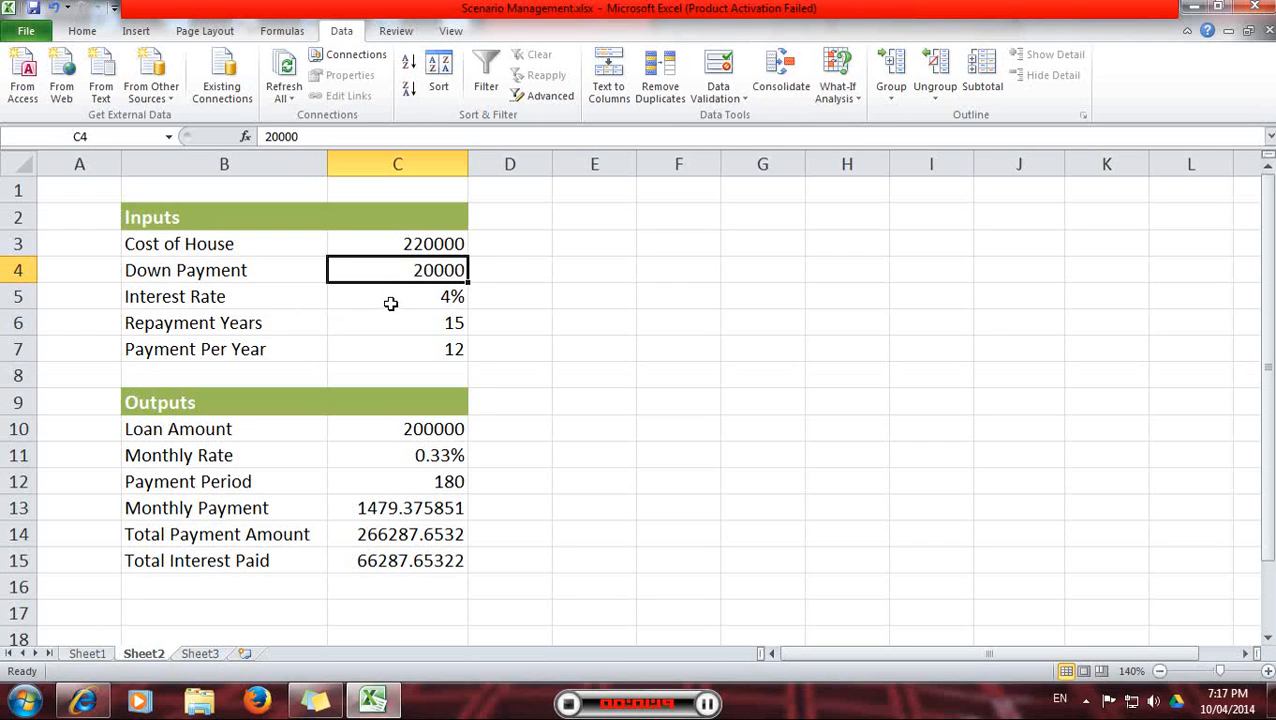
left_click(390, 302)
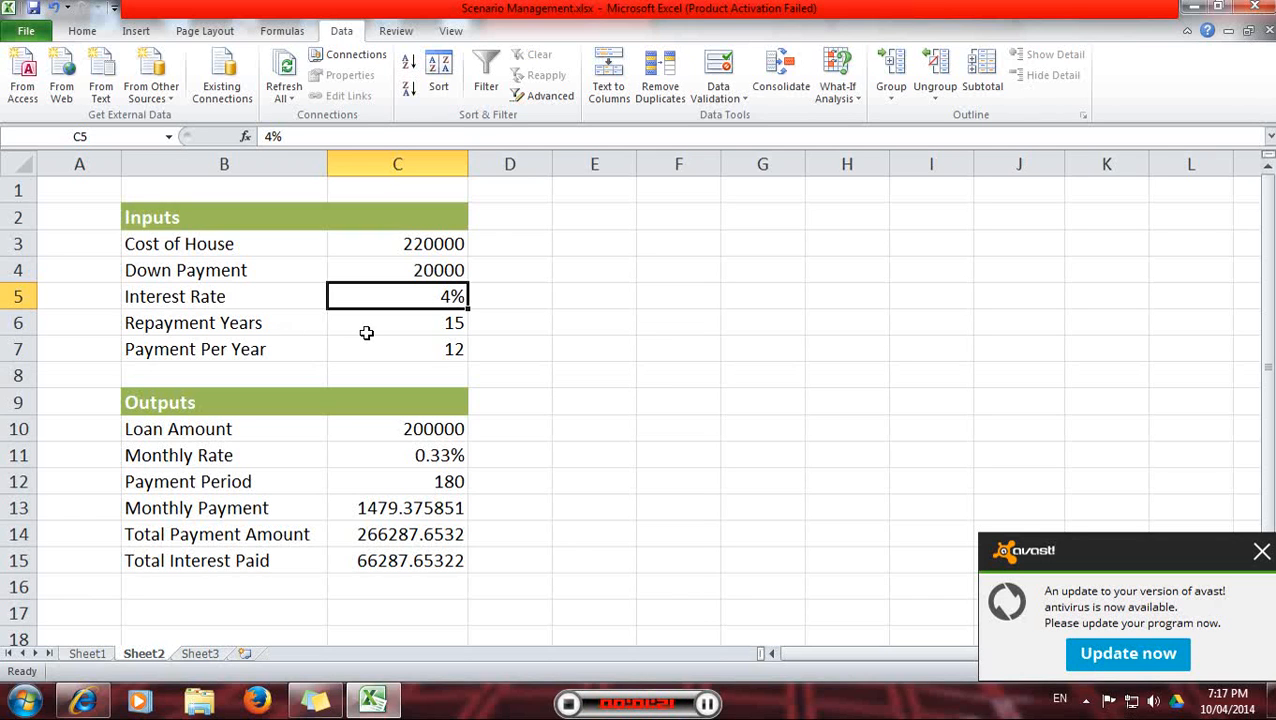
left_click(367, 335)
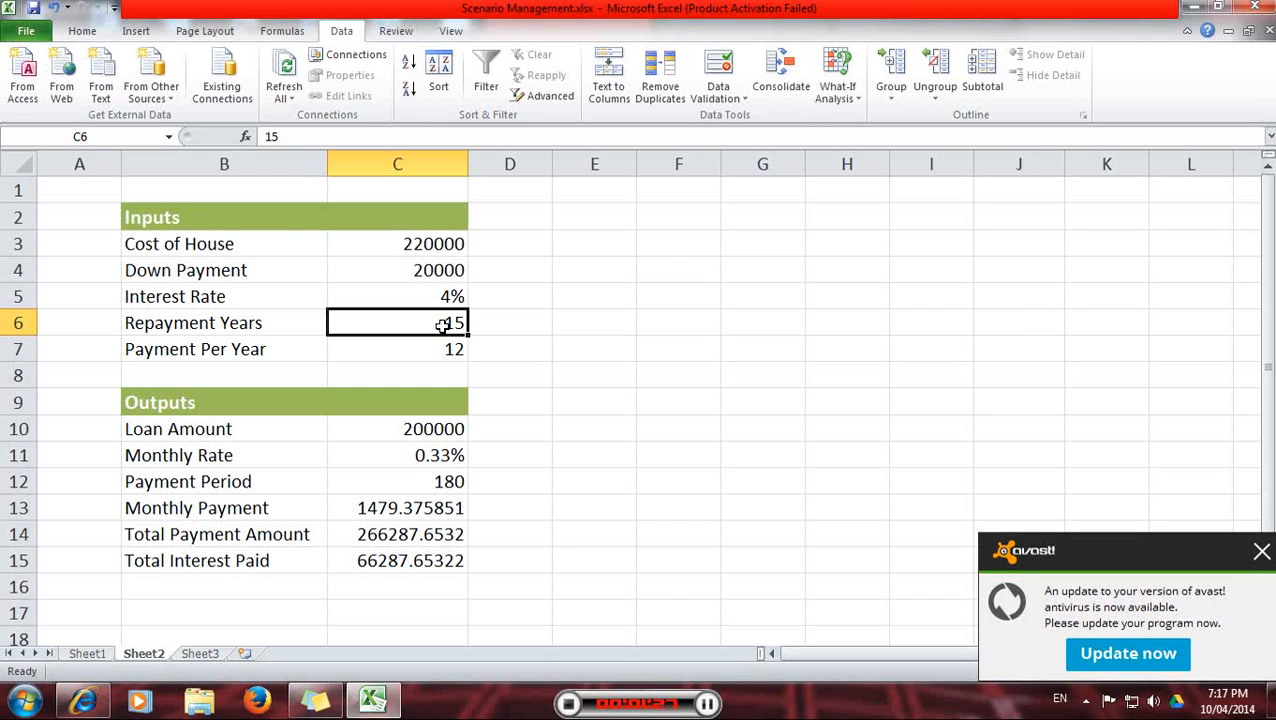
left_click(367, 351)
left_click(1260, 551)
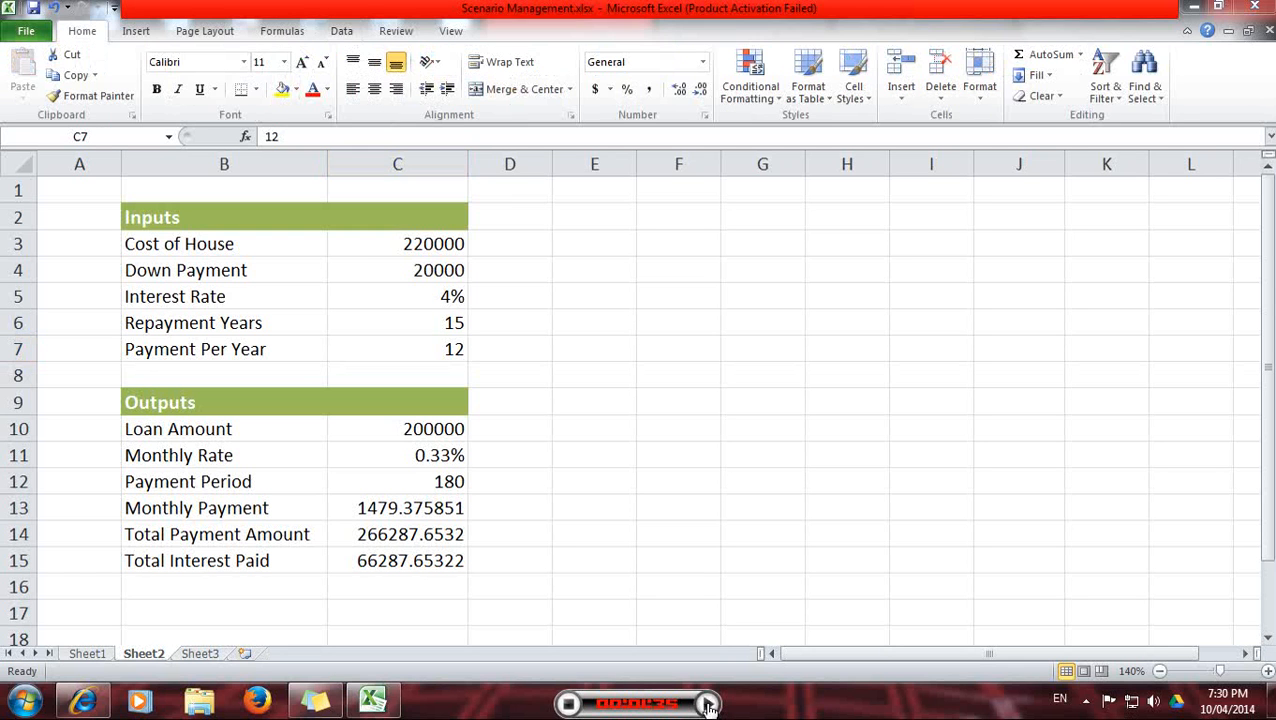
left_click(707, 705)
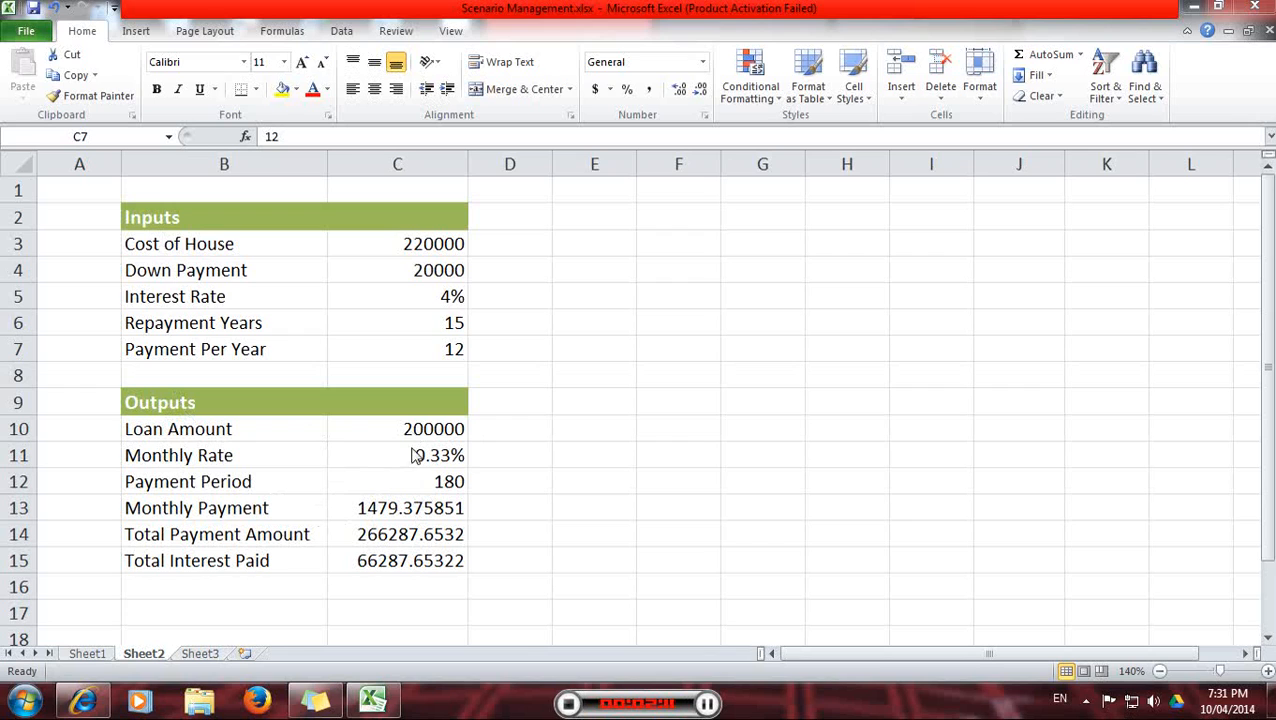
- Examine the formulas for Loan Amount, Monthly Rate, Payment Period and Monthly Payment, along with the input cells they use
left_click(414, 242)
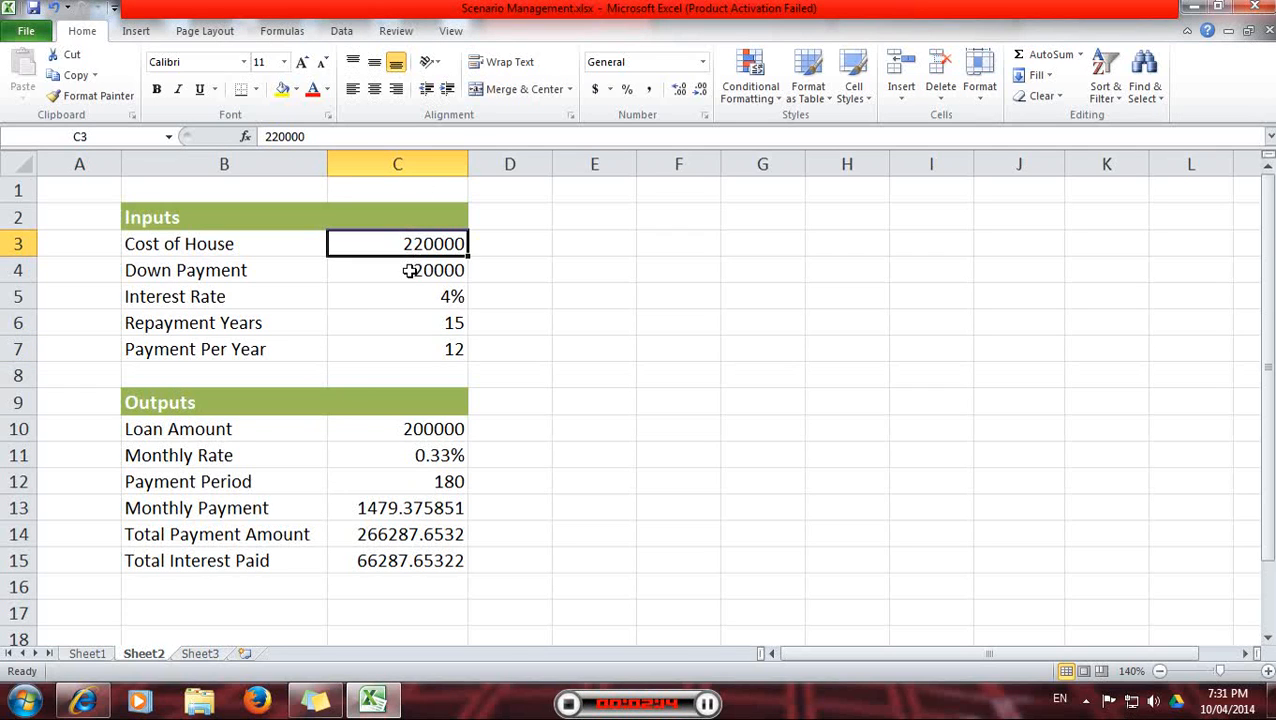
left_click(410, 270)
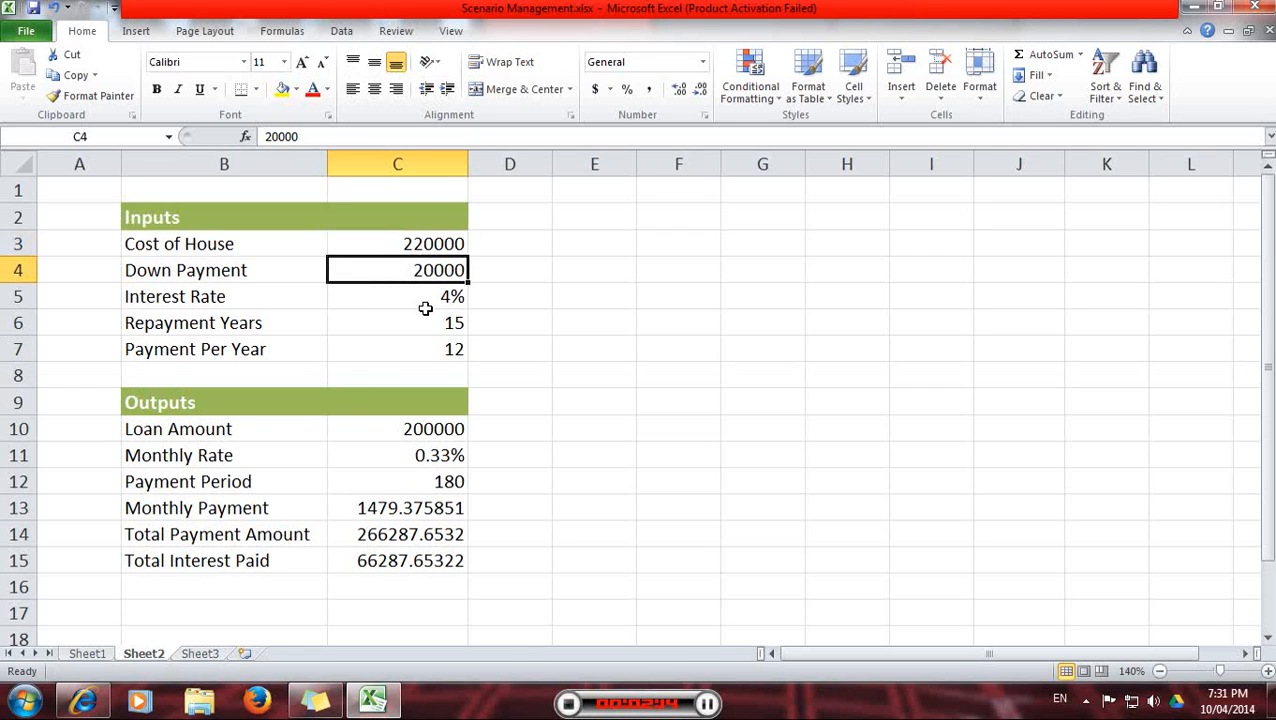
left_click(424, 299)
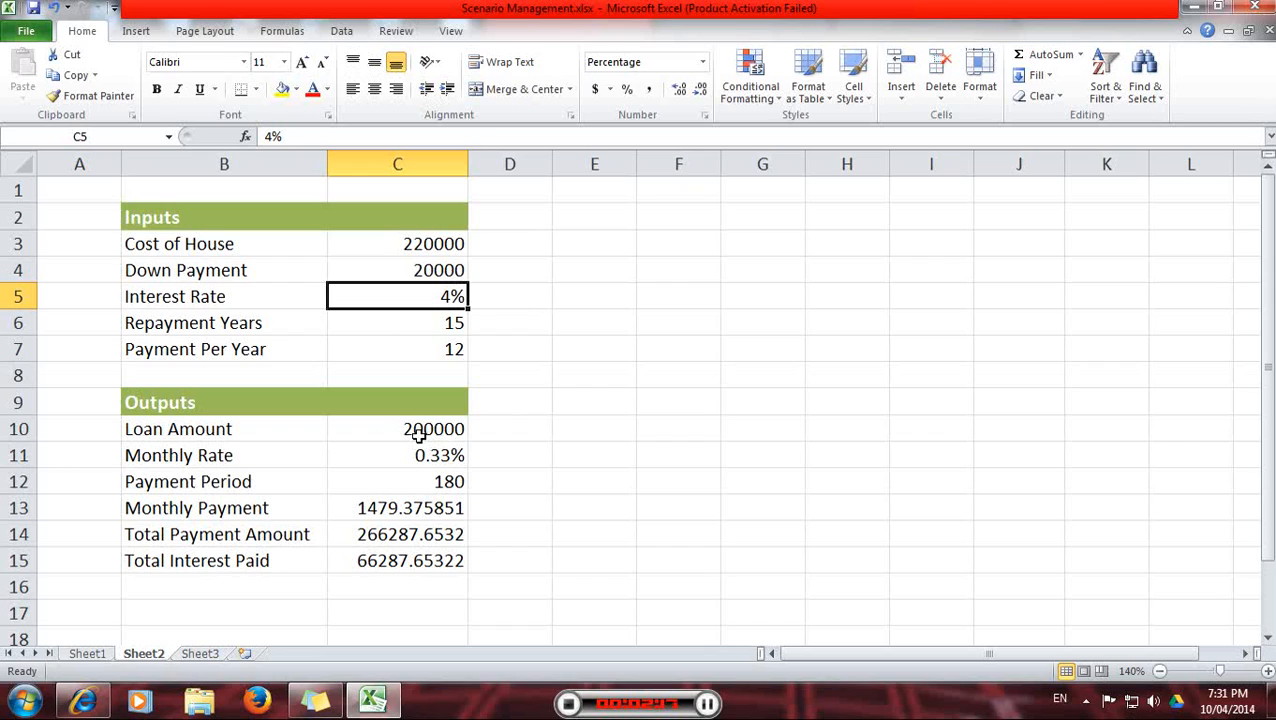
left_click(421, 430)
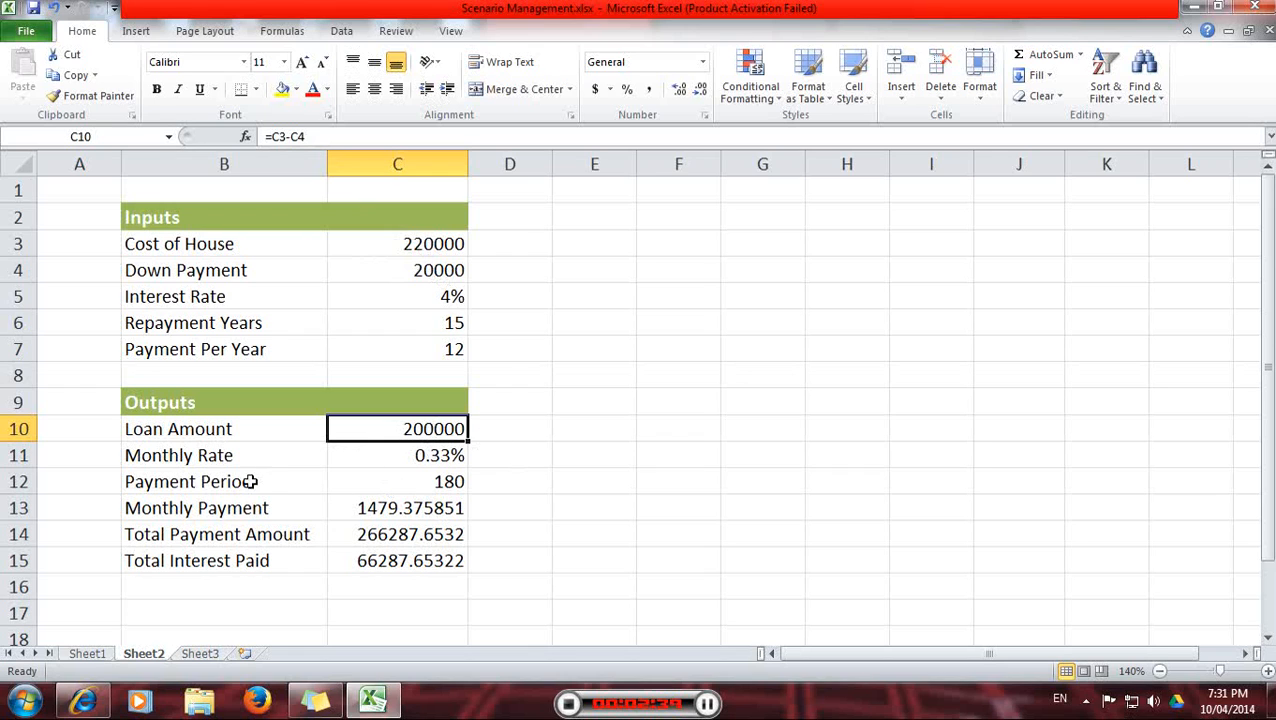
left_click(415, 453)
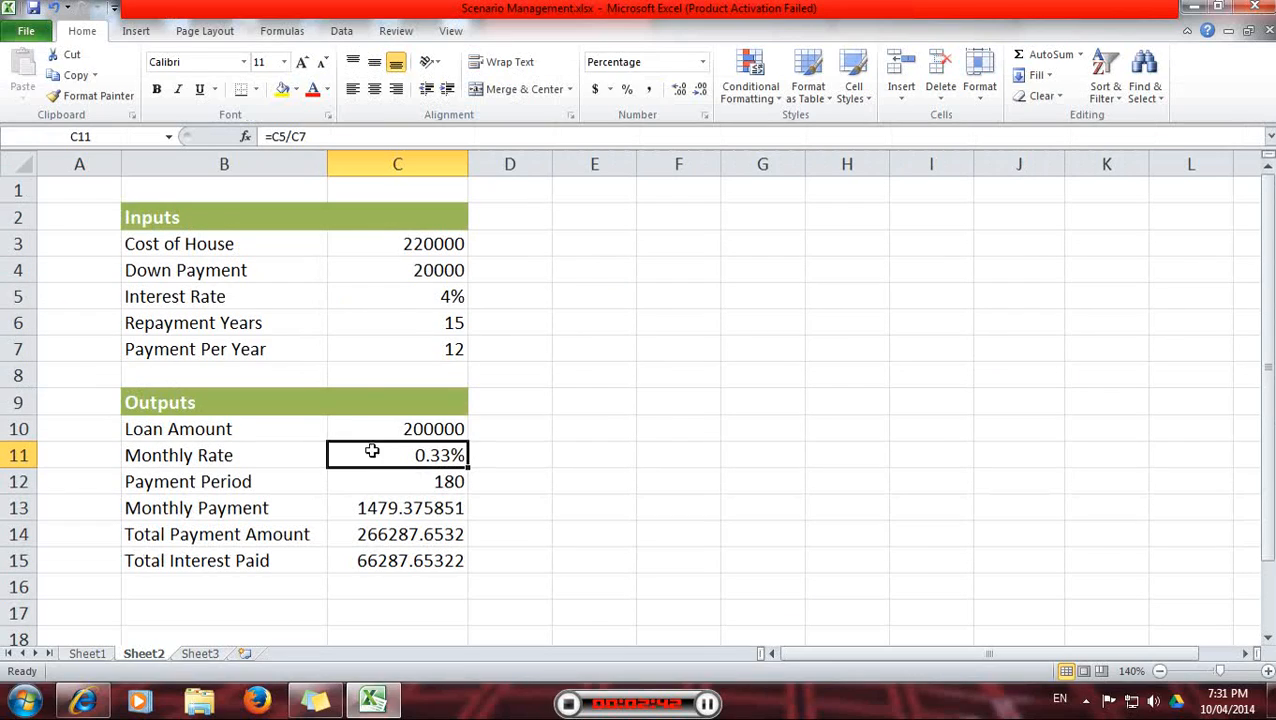
left_click(430, 296)
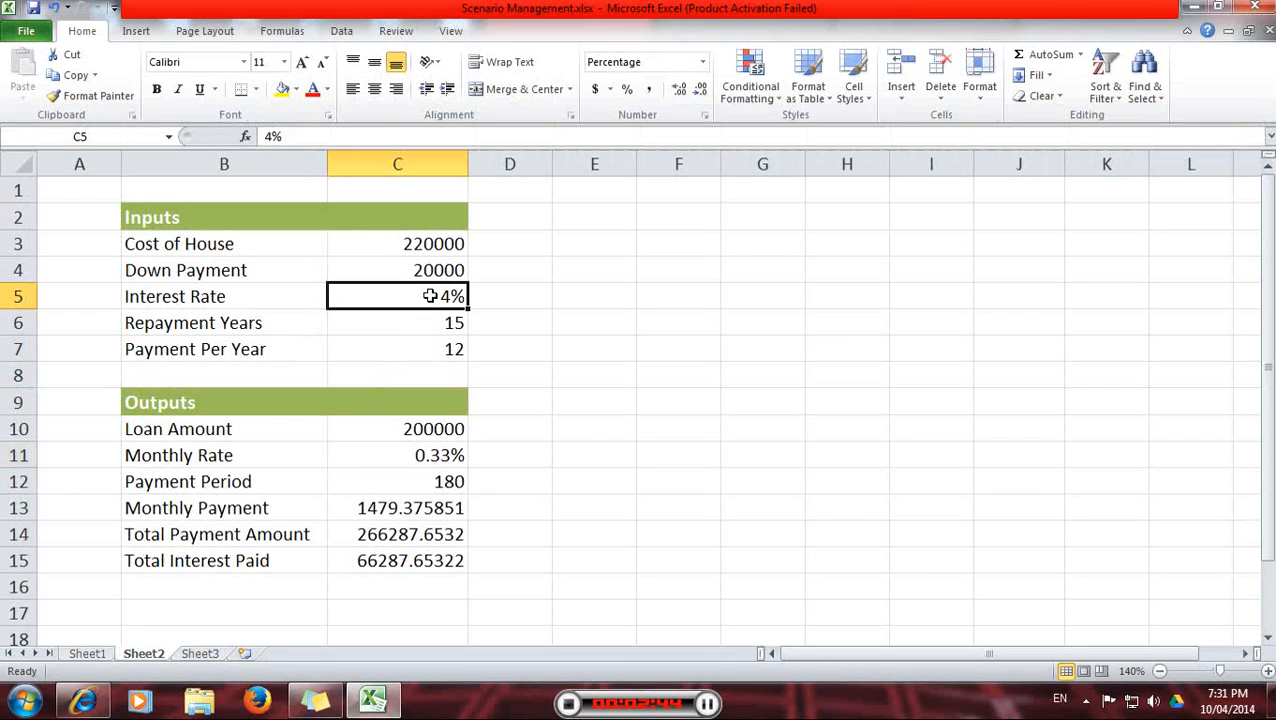
left_click(418, 455)
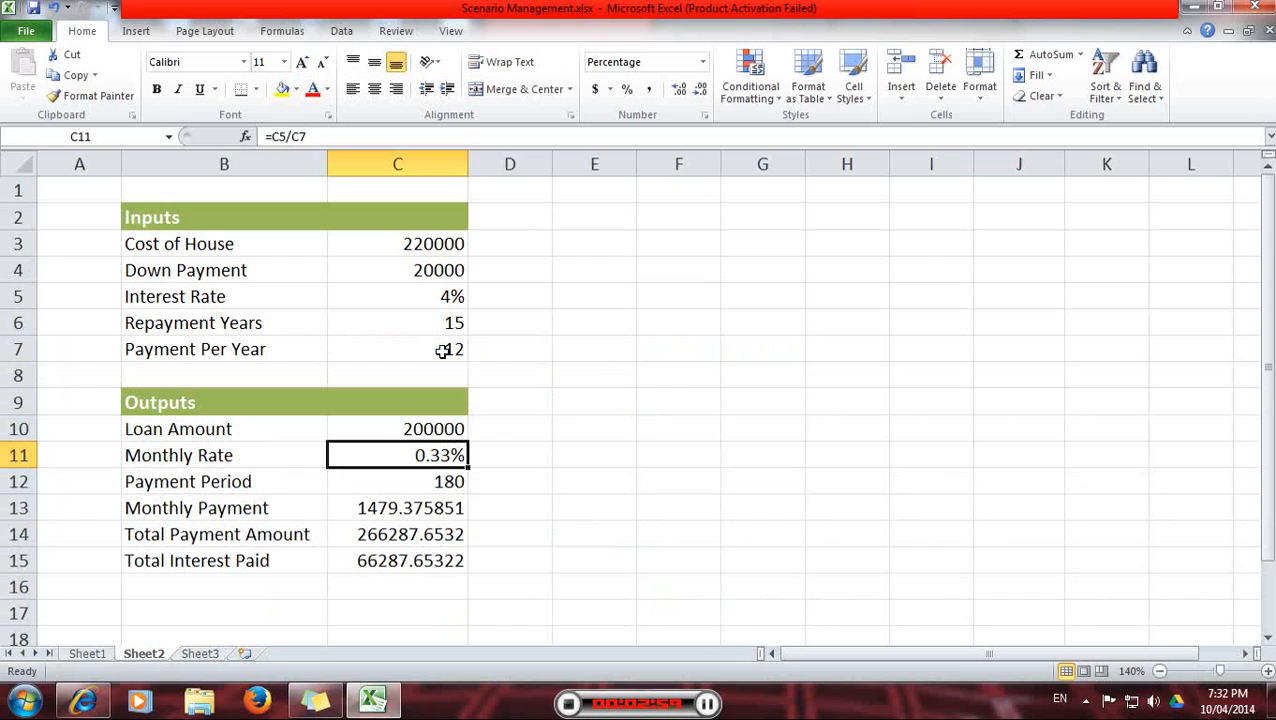
left_click(415, 482)
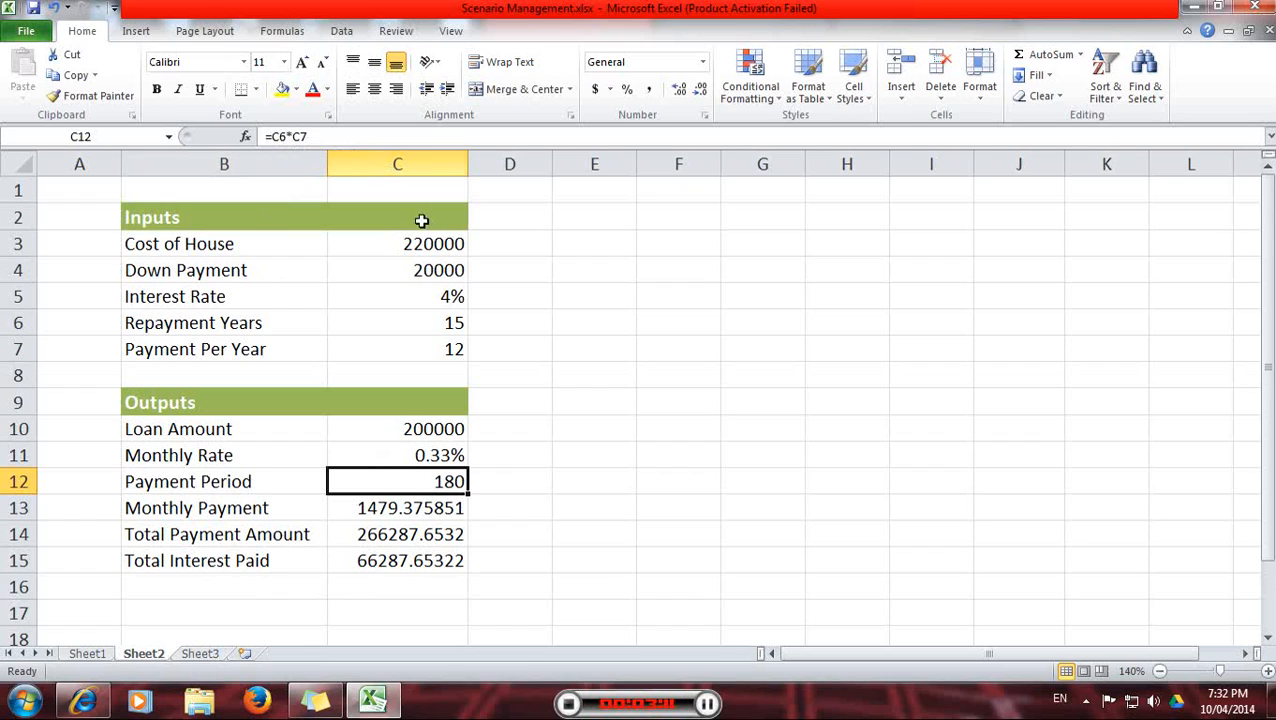
left_click(429, 349)
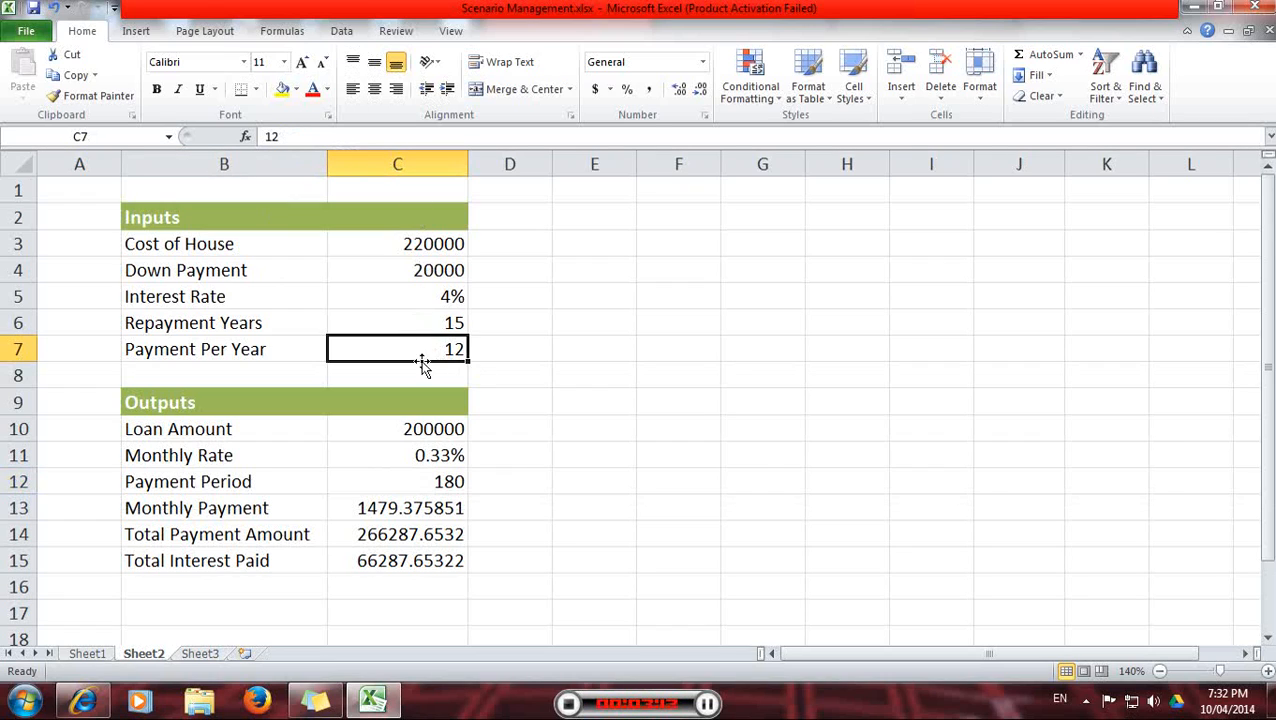
left_click(439, 321)
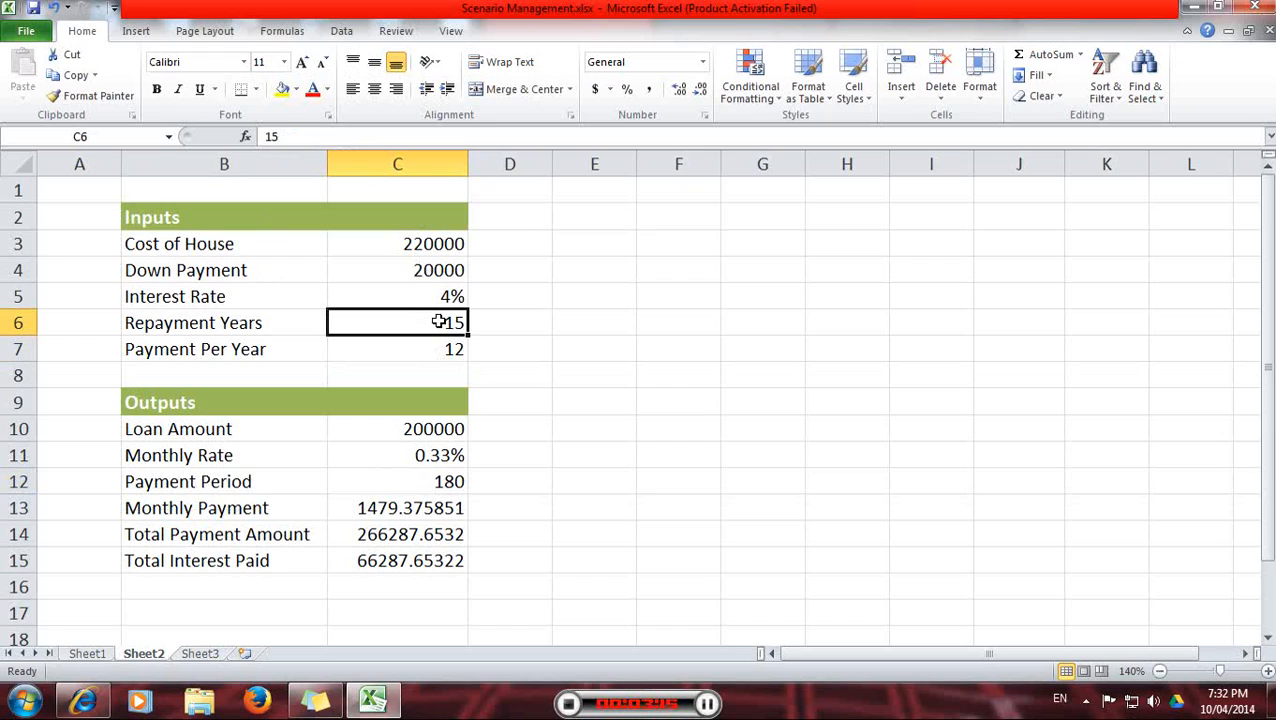
left_click(446, 482)
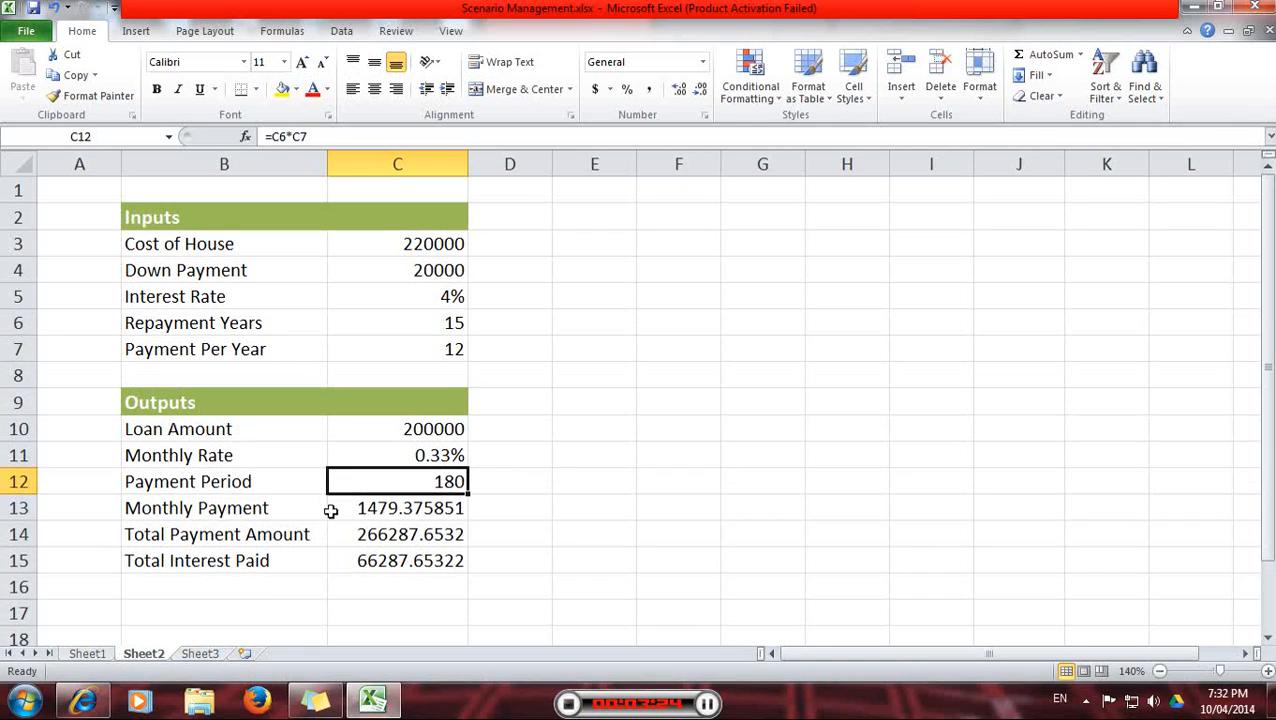
left_click(355, 511)
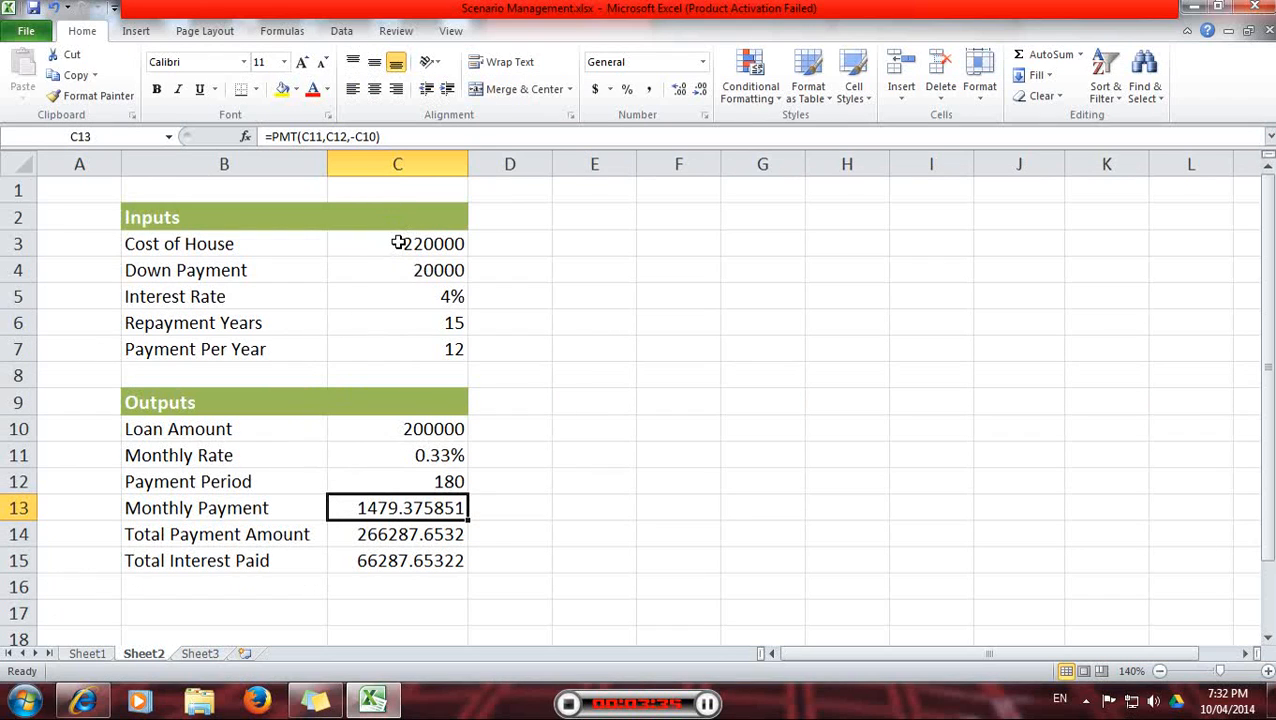
- Format the Cost of House and Down Payment values in C3:C4 as currency with two decimals
left_click_drag(398, 243, 401, 263)
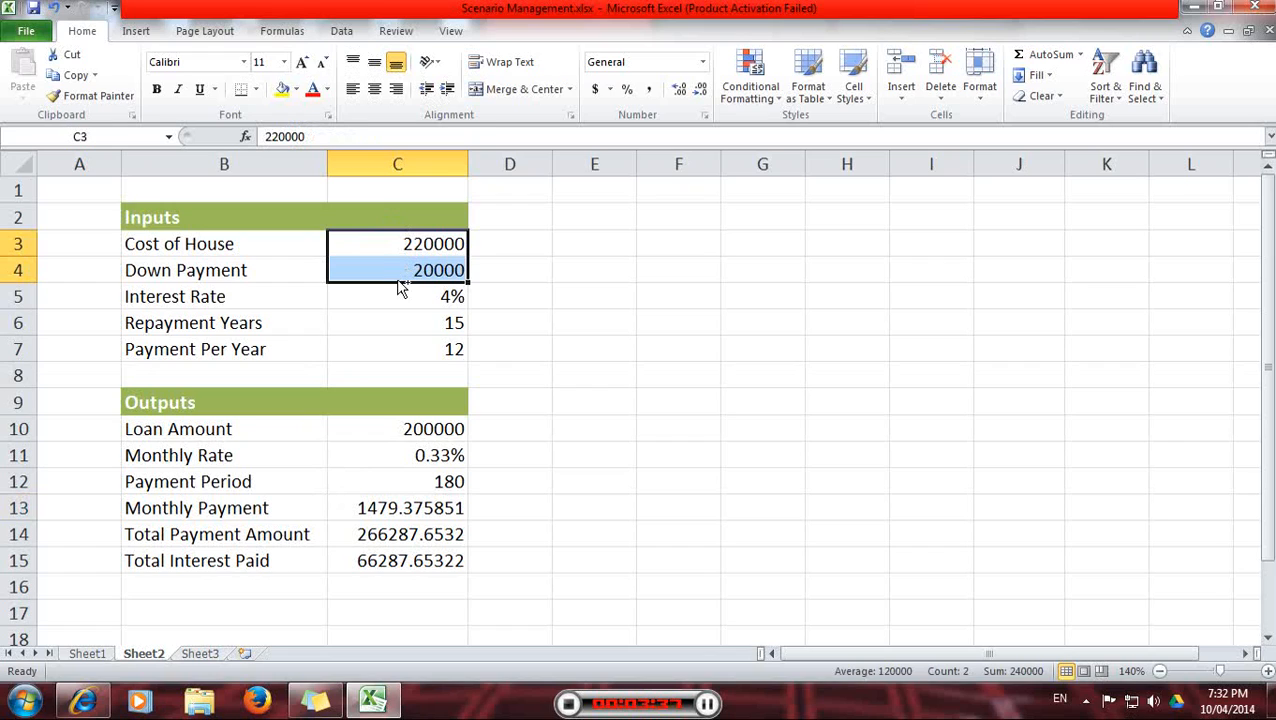
key("ctrl+shift+4")
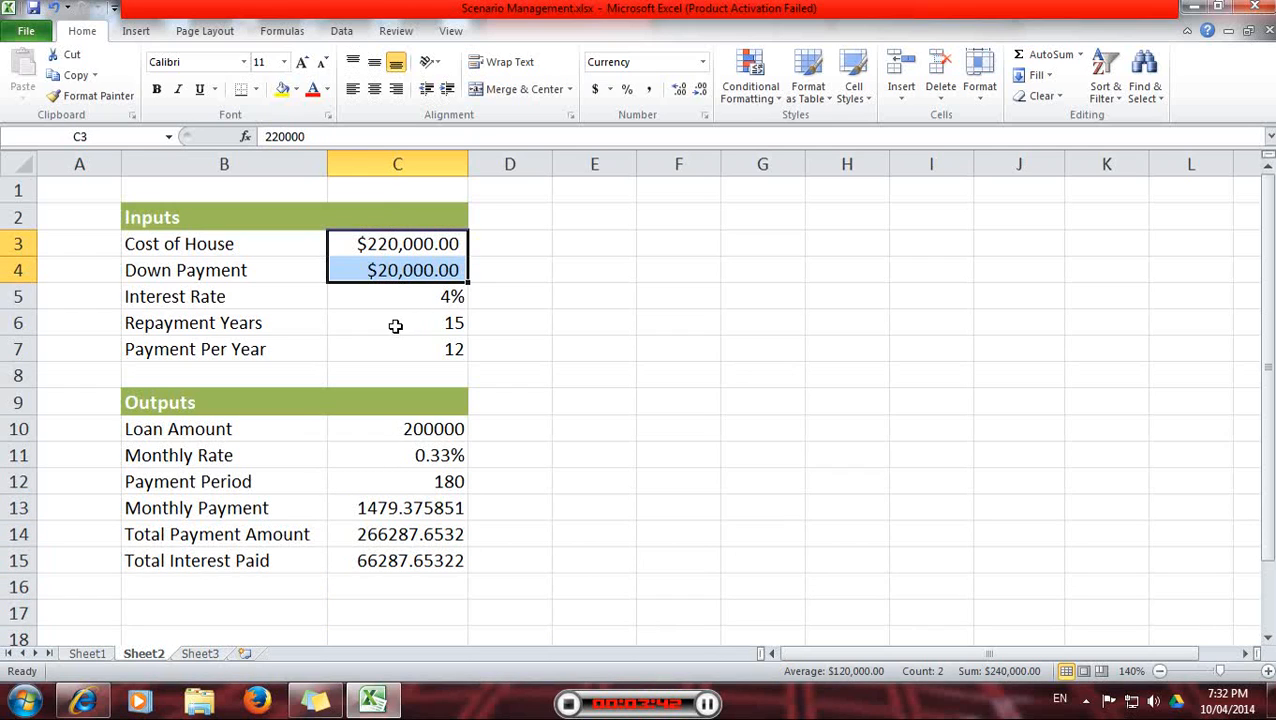
left_click(360, 290)
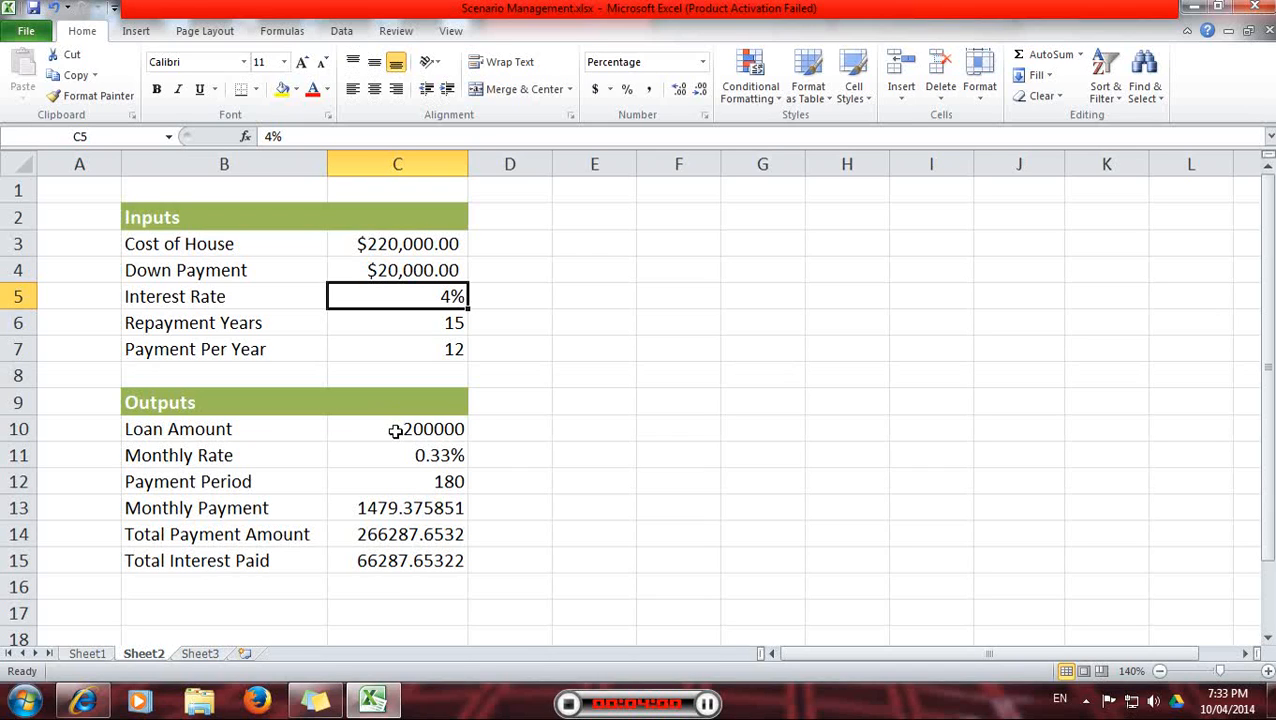
- Format the Loan Amount value in C10 as currency with two decimals
left_click(396, 431)
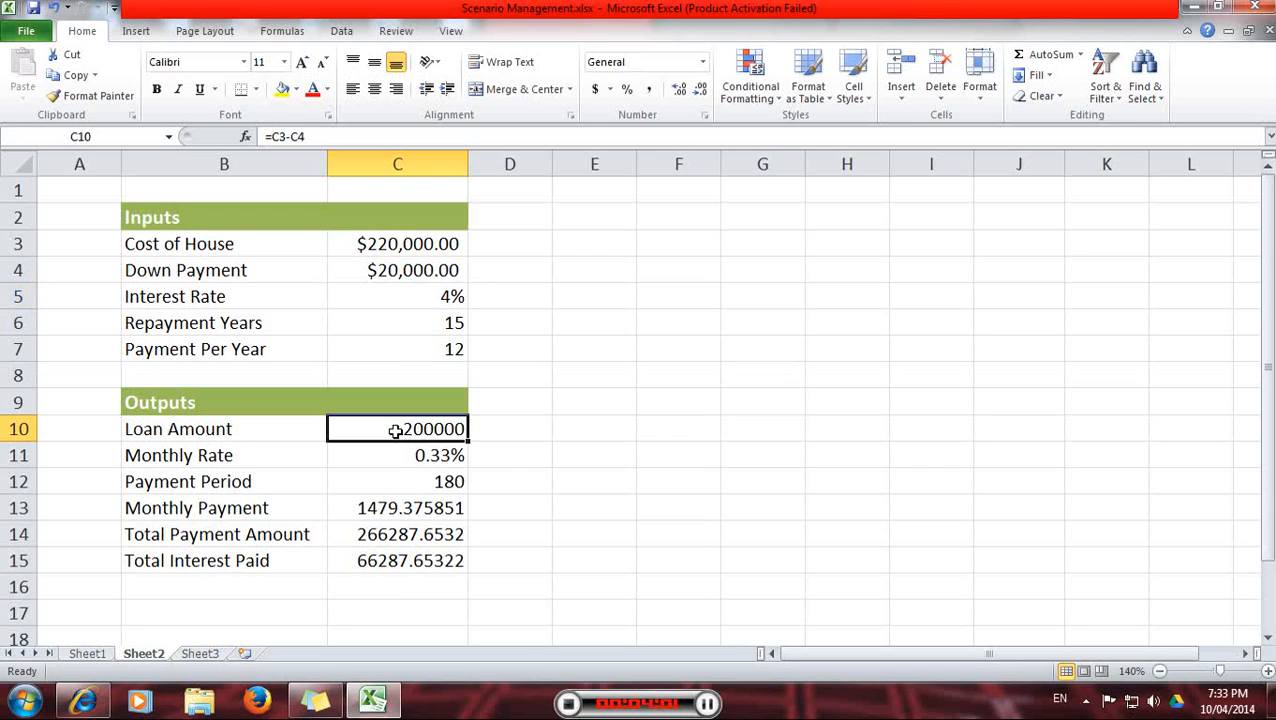
left_click(399, 508, "ctrl")
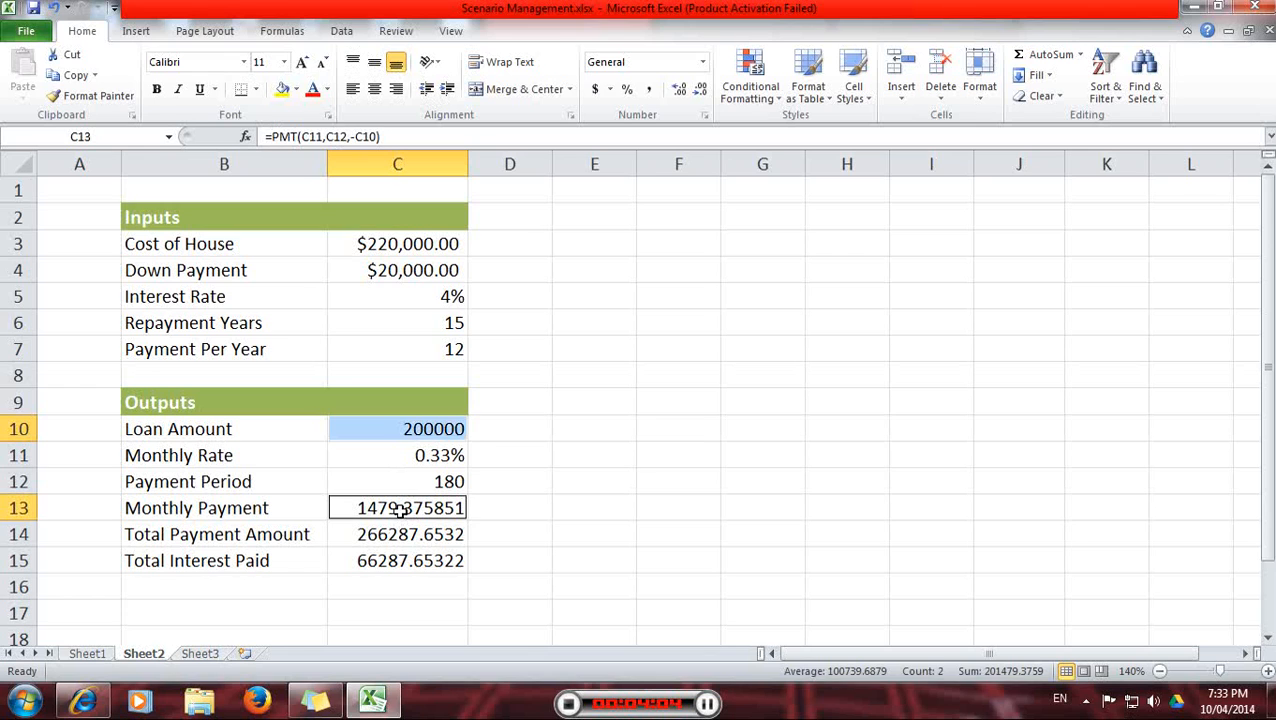
left_click(415, 426)
key("ctrl+shift+4")
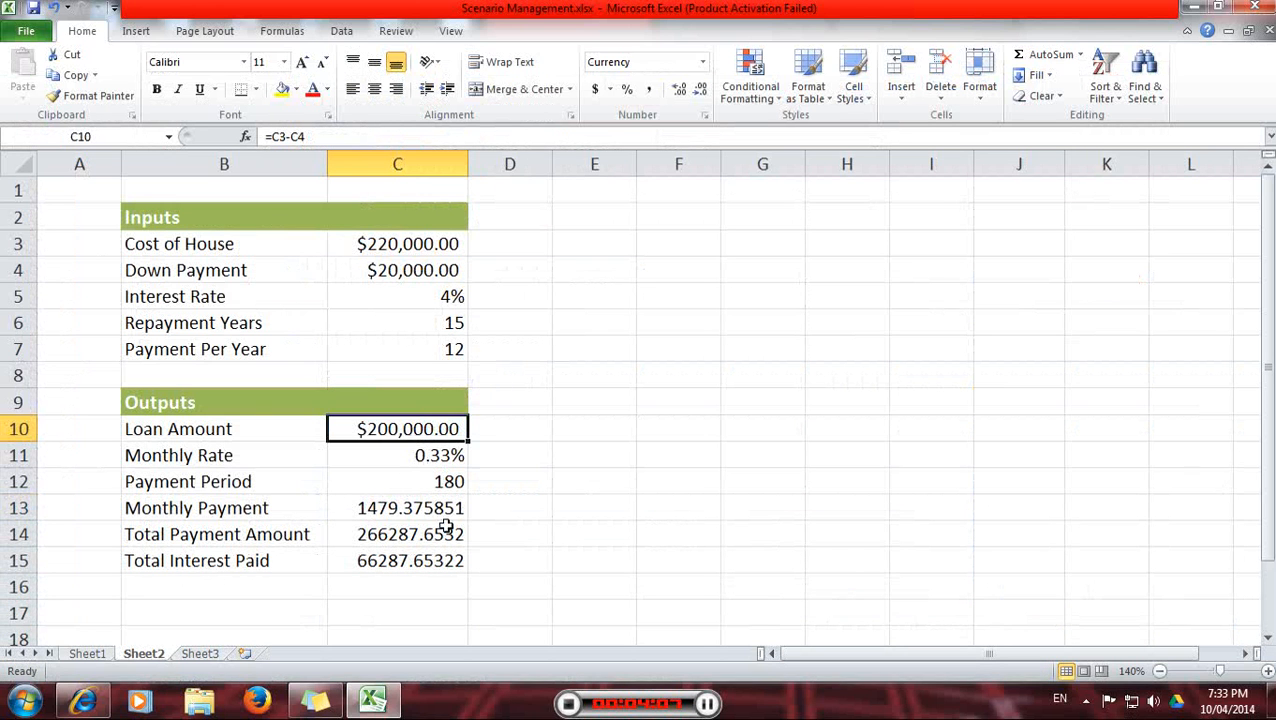
- Format the Monthly Payment, Total Payment Amount and Total Interest Paid values in C13:C15 as currency with two decimals
left_click_drag(408, 510, 407, 553)
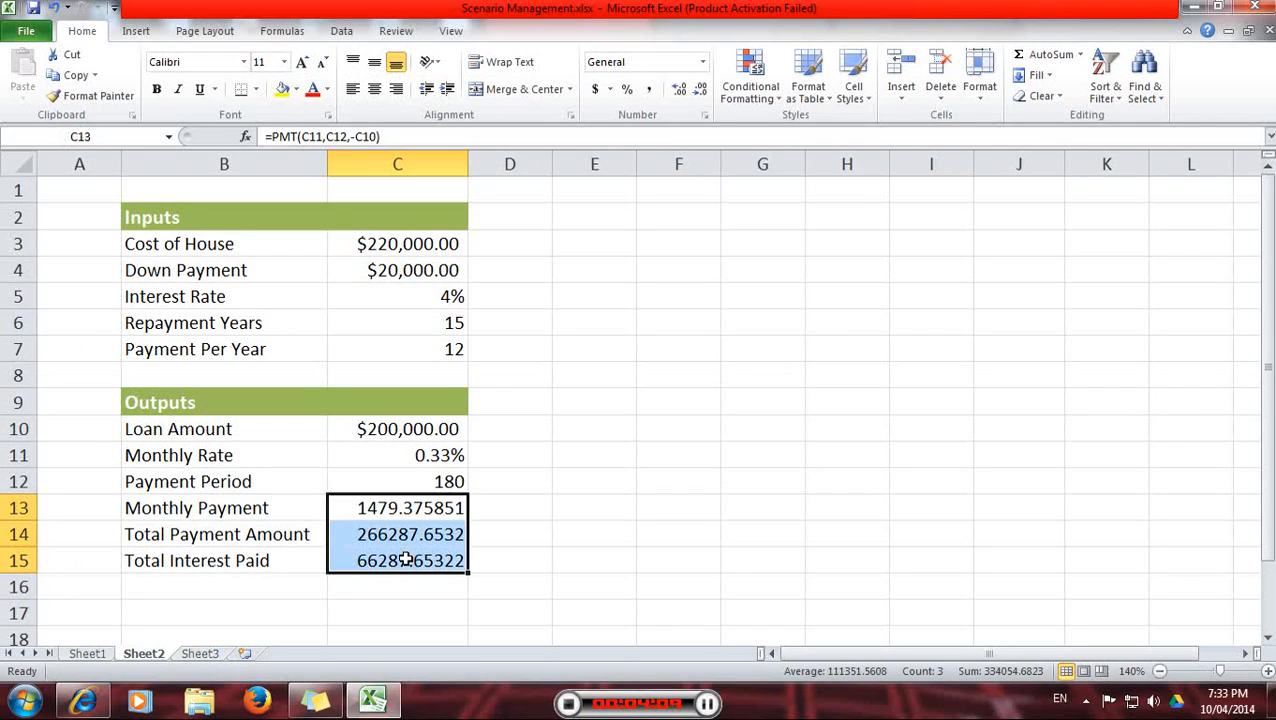
key("ctrl+shift+4")
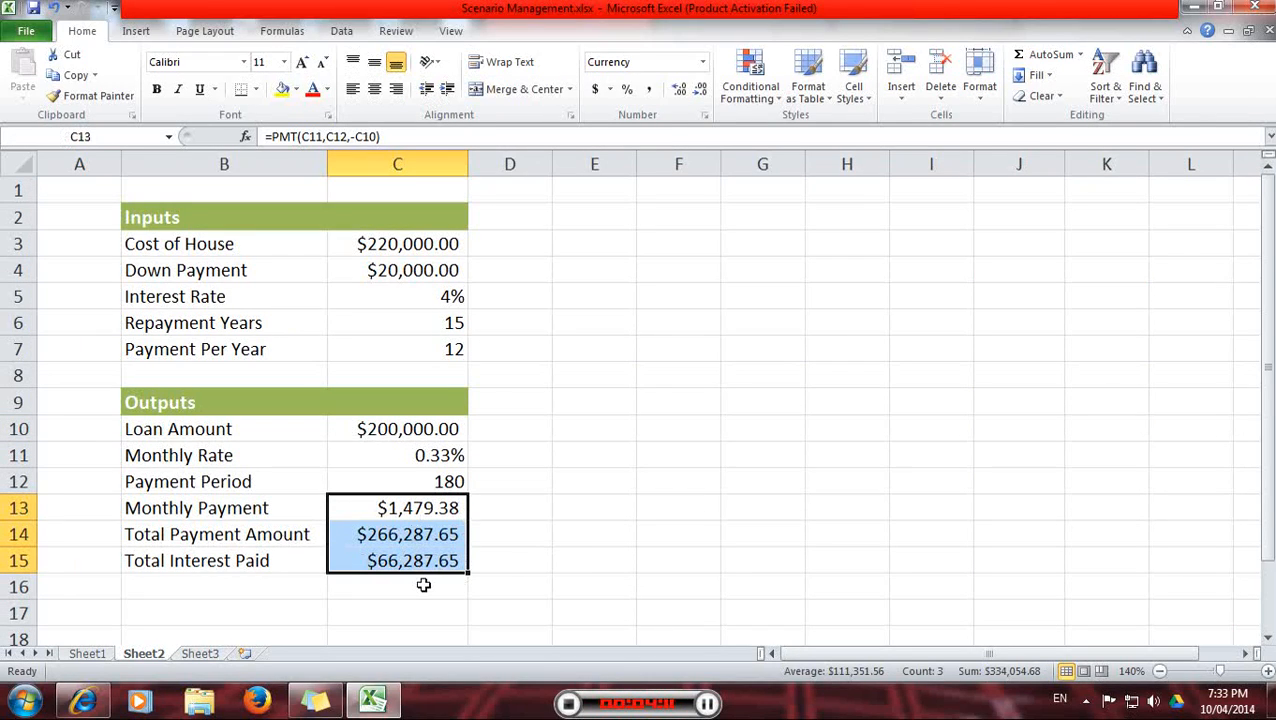
- Examine the formulas in C10:C13 for Loan Amount, Monthly Rate, Payment Period and Monthly Payment, including the PMT arguments
left_click(388, 420)
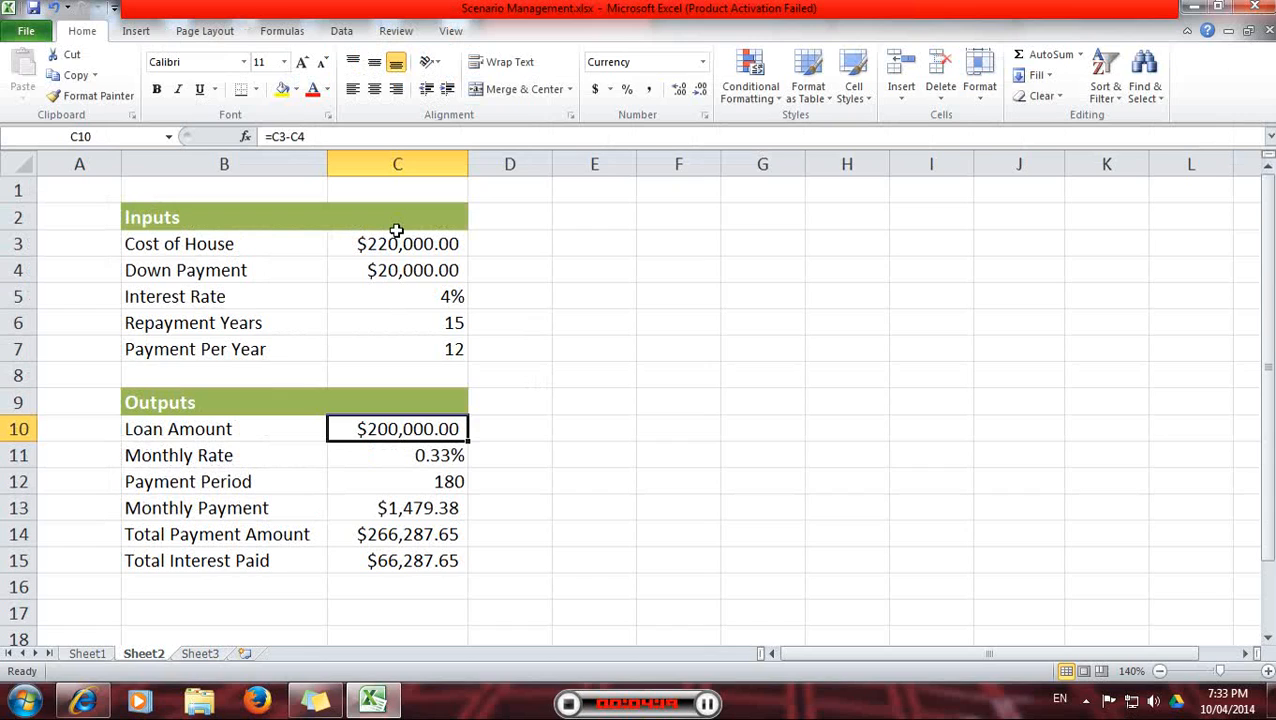
left_click(422, 458)
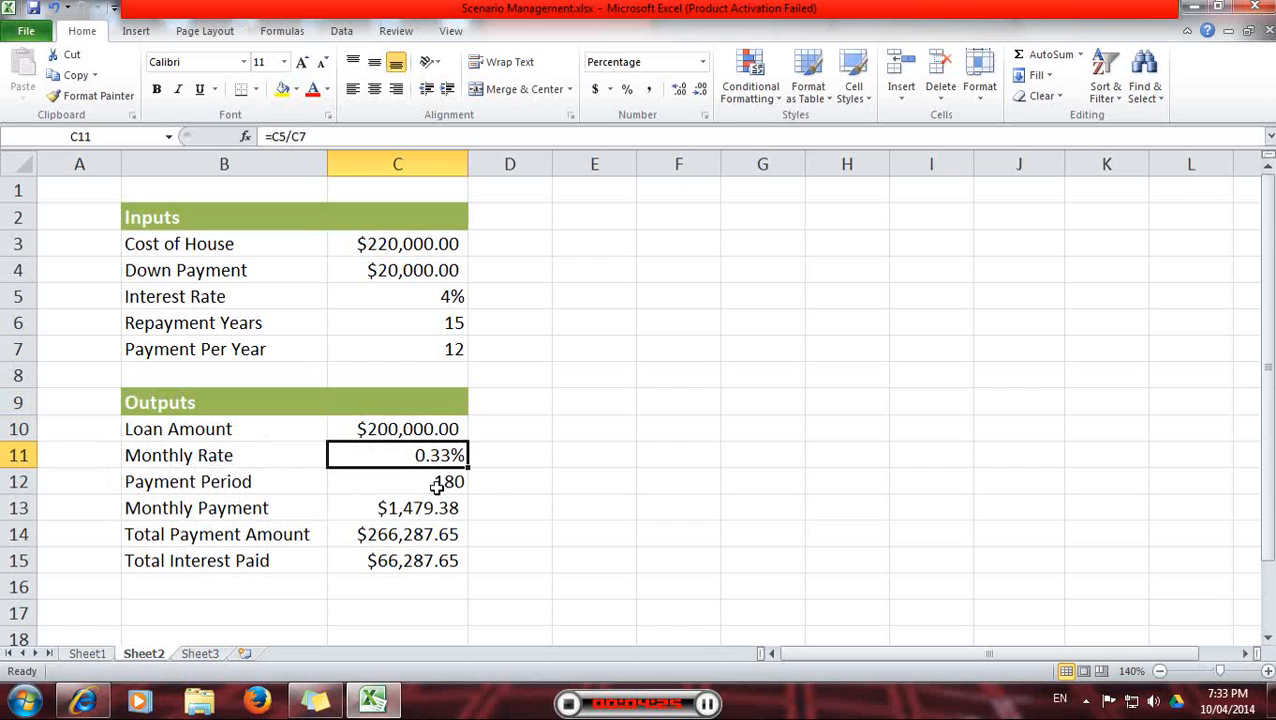
left_click(436, 484)
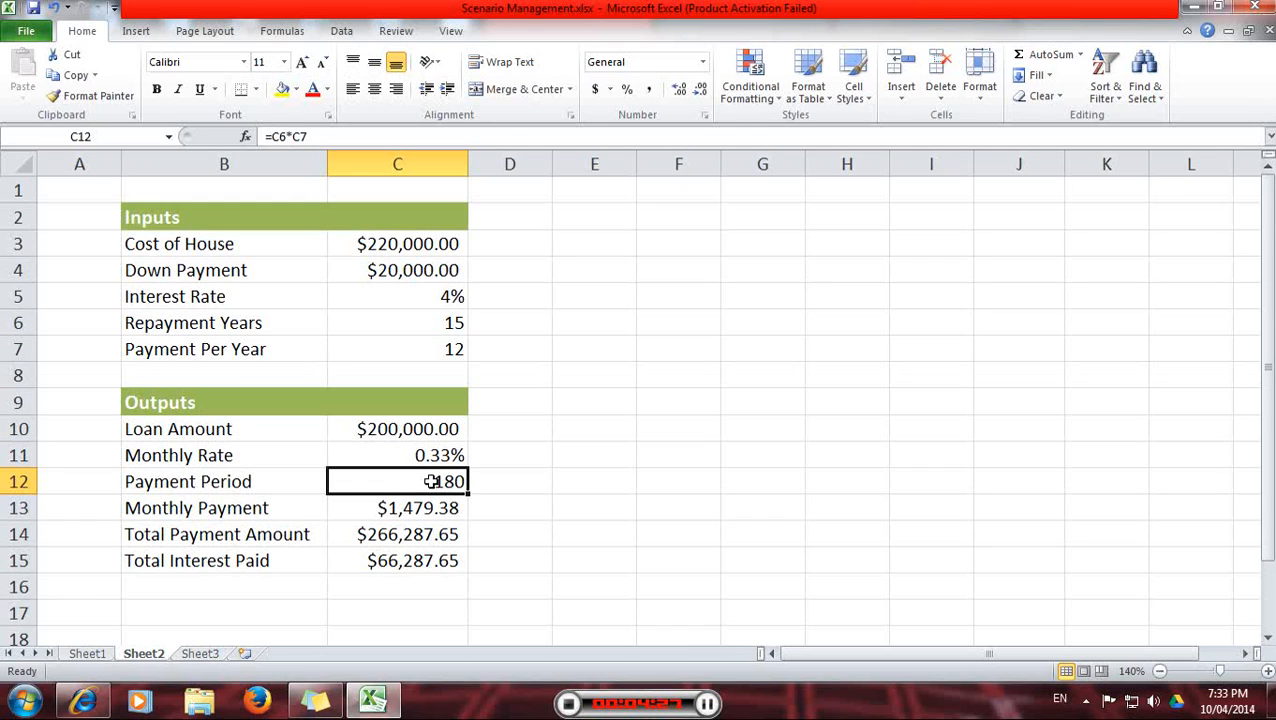
left_click(377, 512)
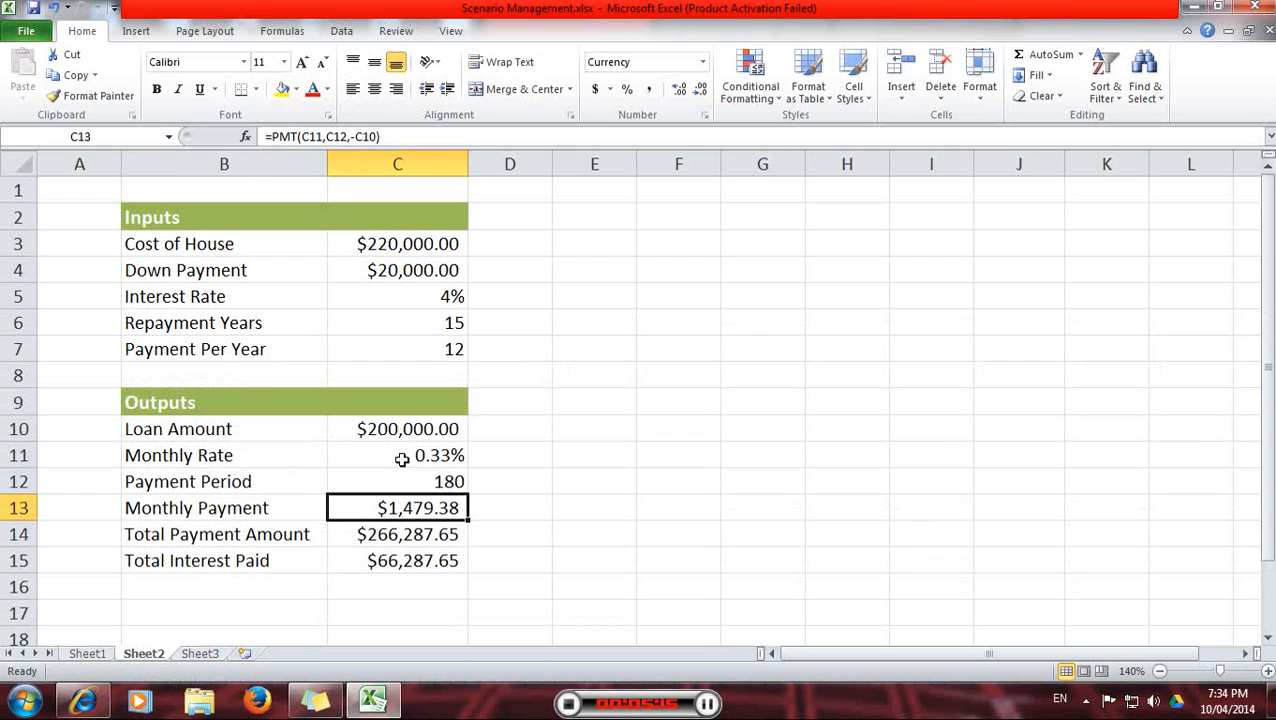
left_click(402, 457)
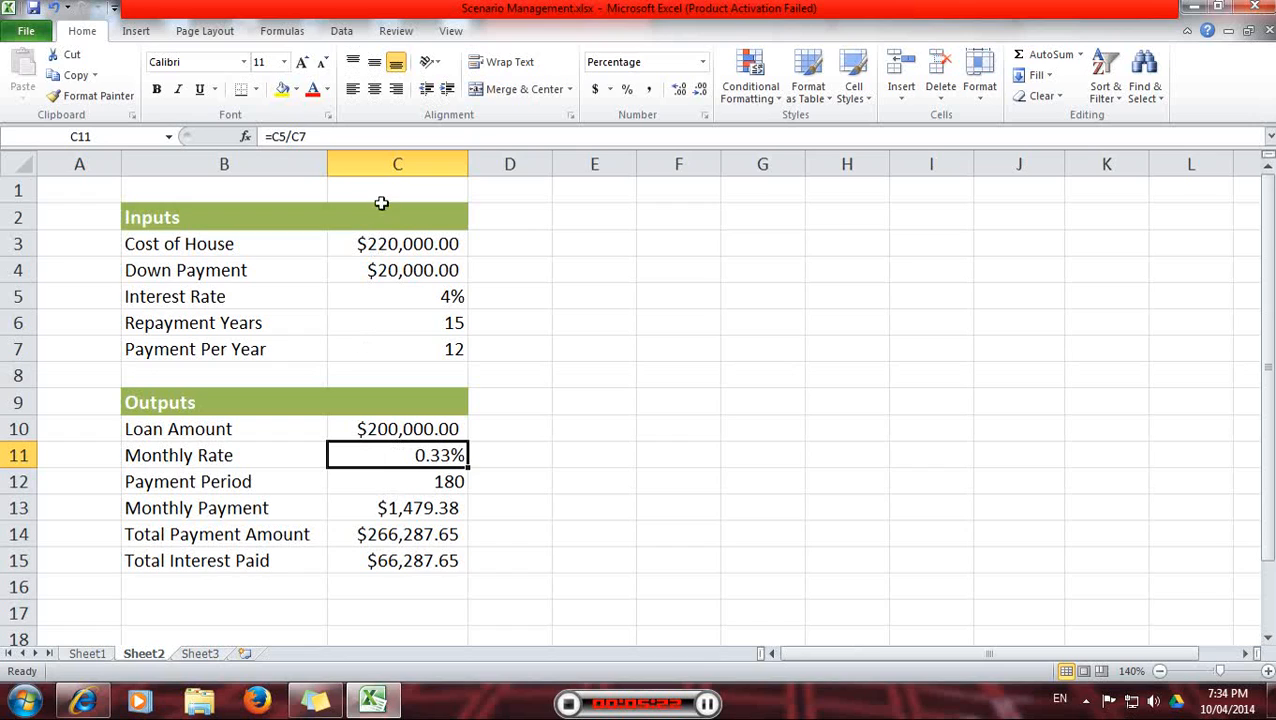
left_click(403, 513)
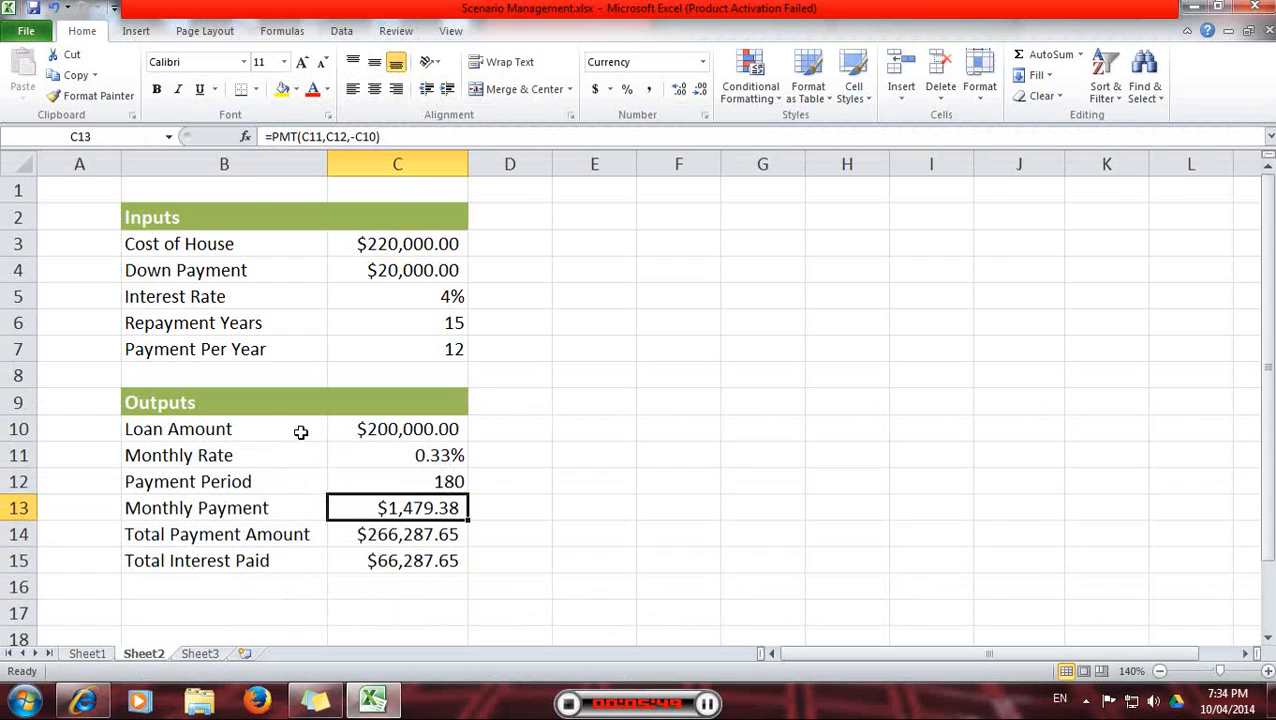
left_click(425, 484)
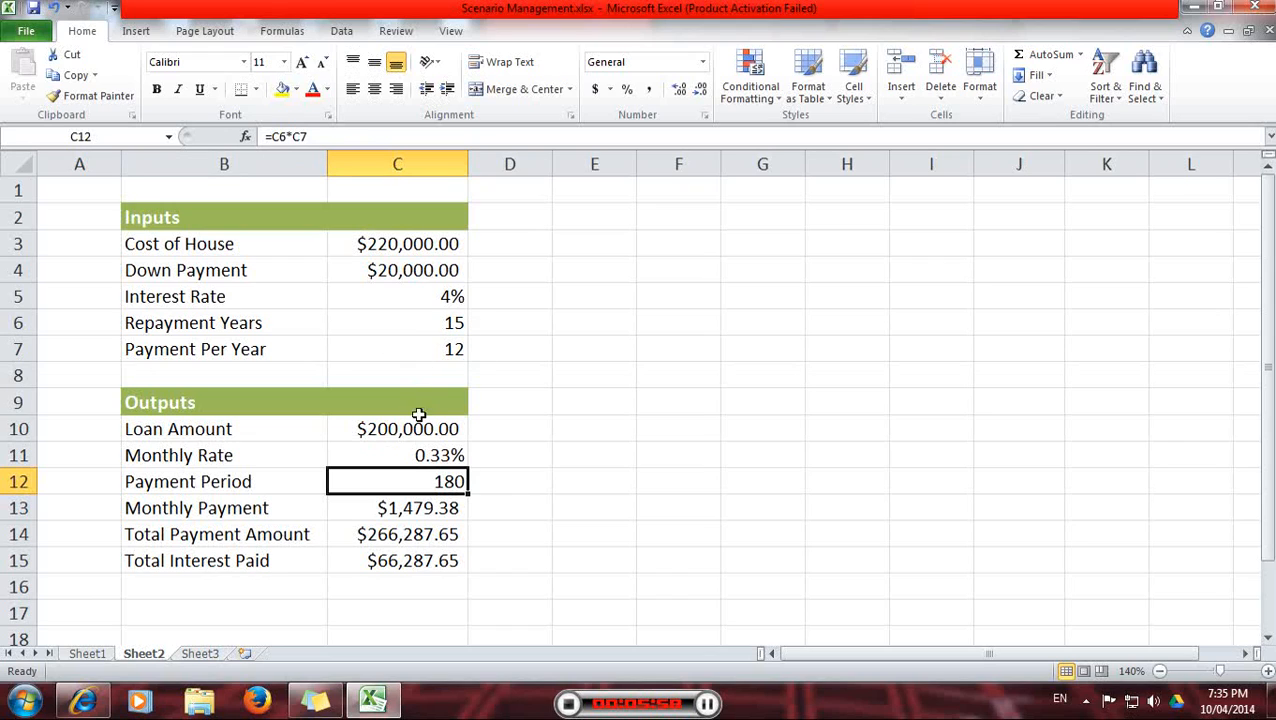
left_click(405, 505)
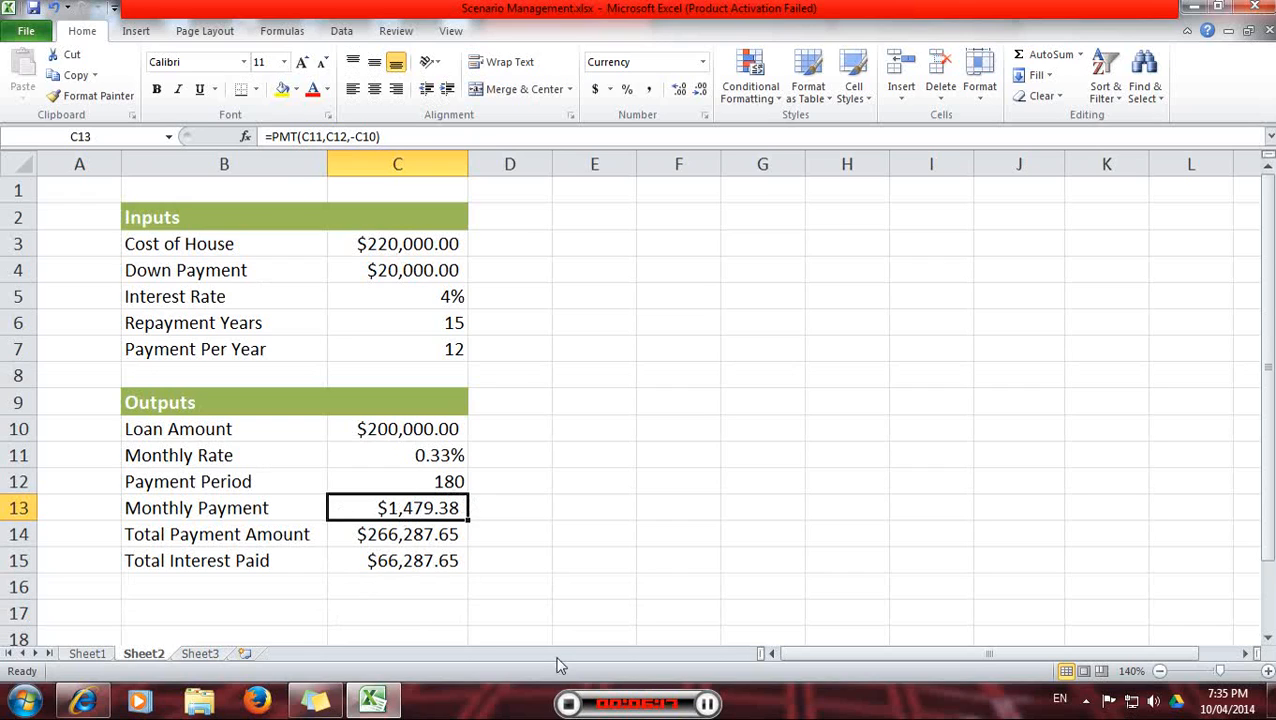
left_click(707, 704)
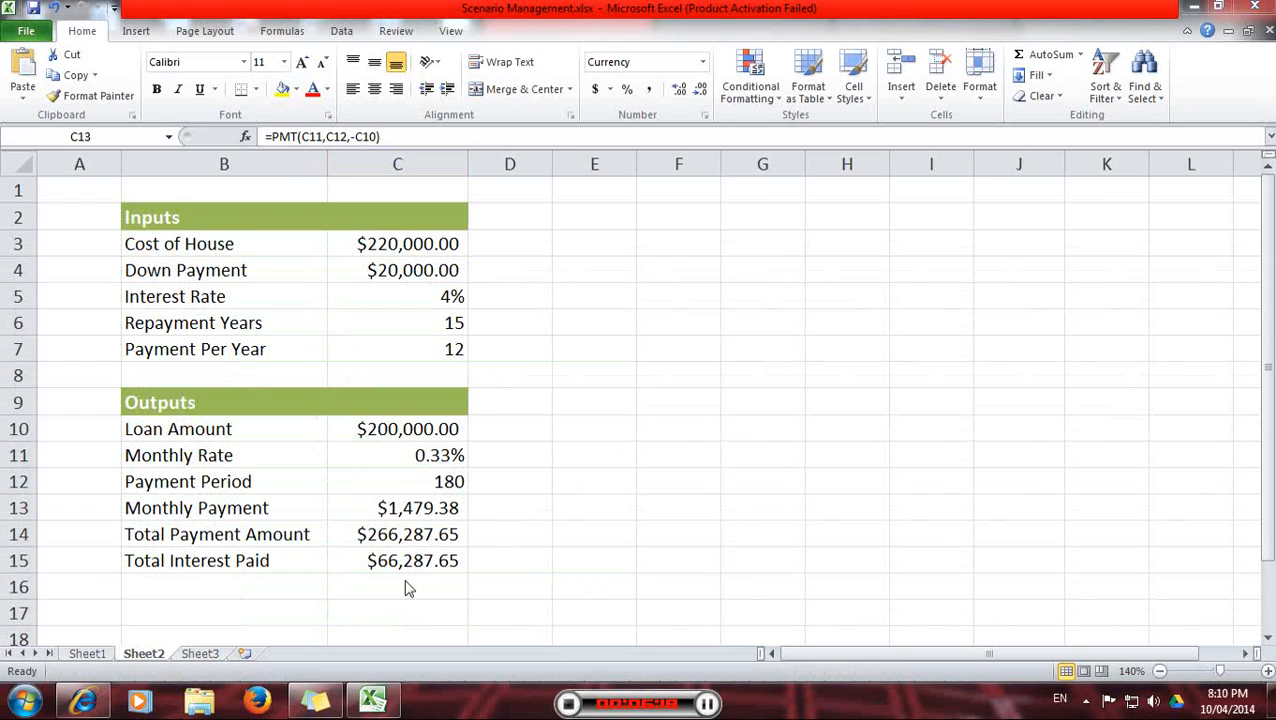
- Examine the Total Payment Amount formula in C14 along with the Monthly Payment and Payment Period cells it multiplies
left_click(404, 509)
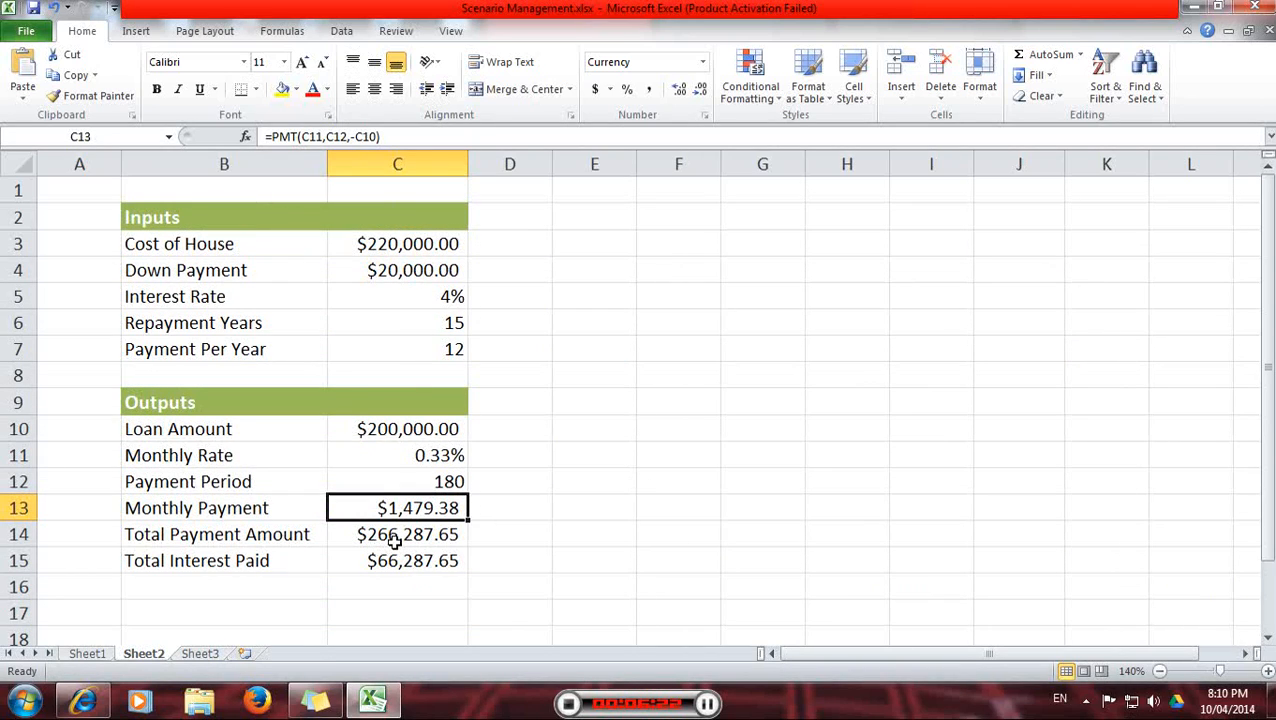
left_click(395, 541)
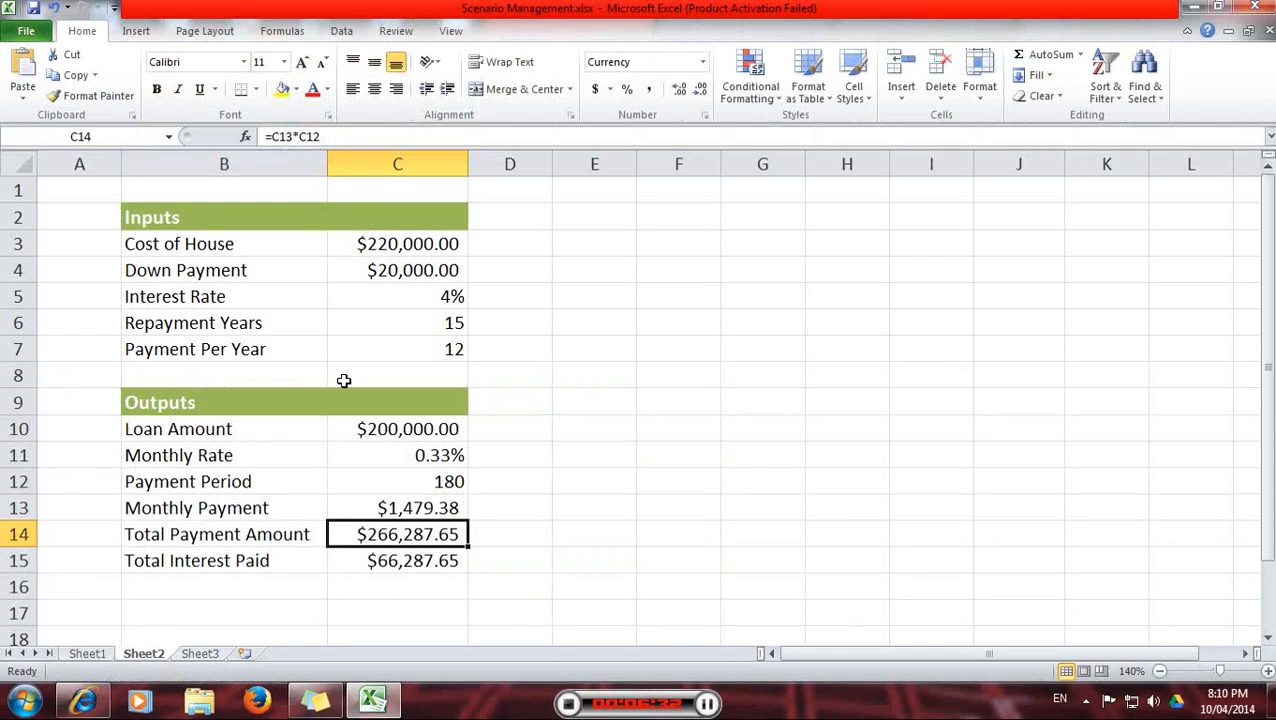
left_click(398, 510)
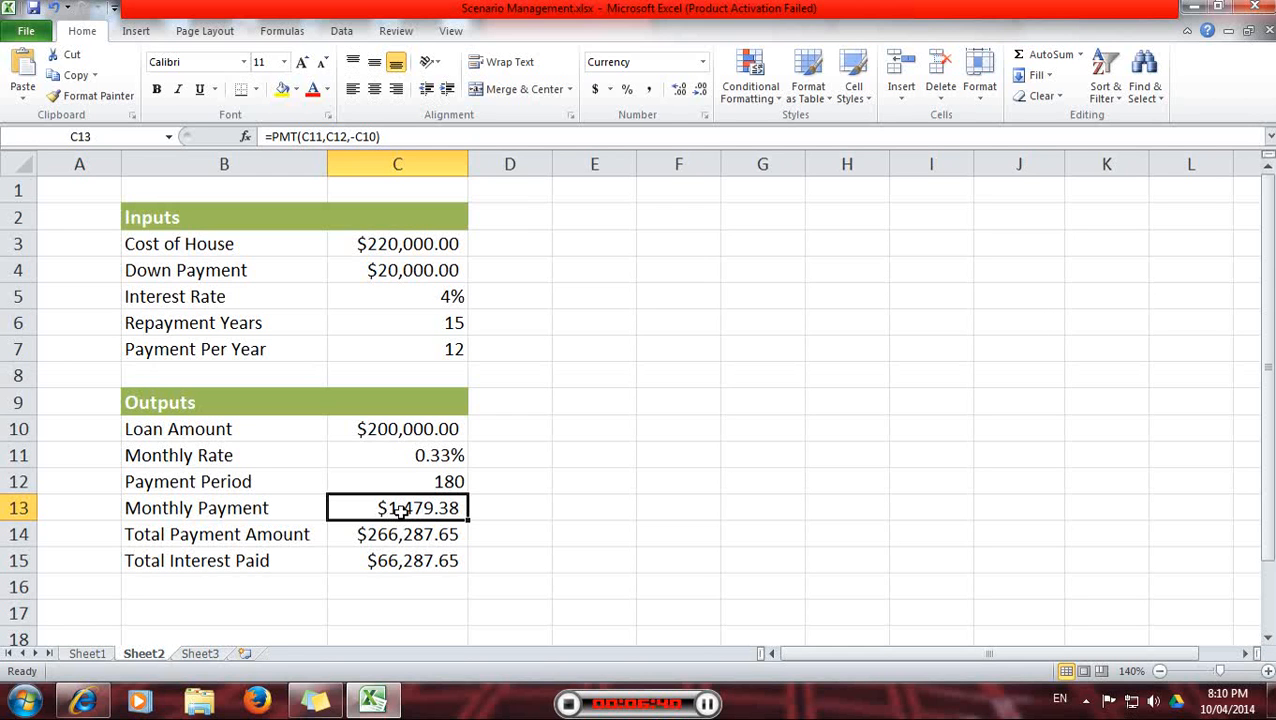
left_click(432, 484)
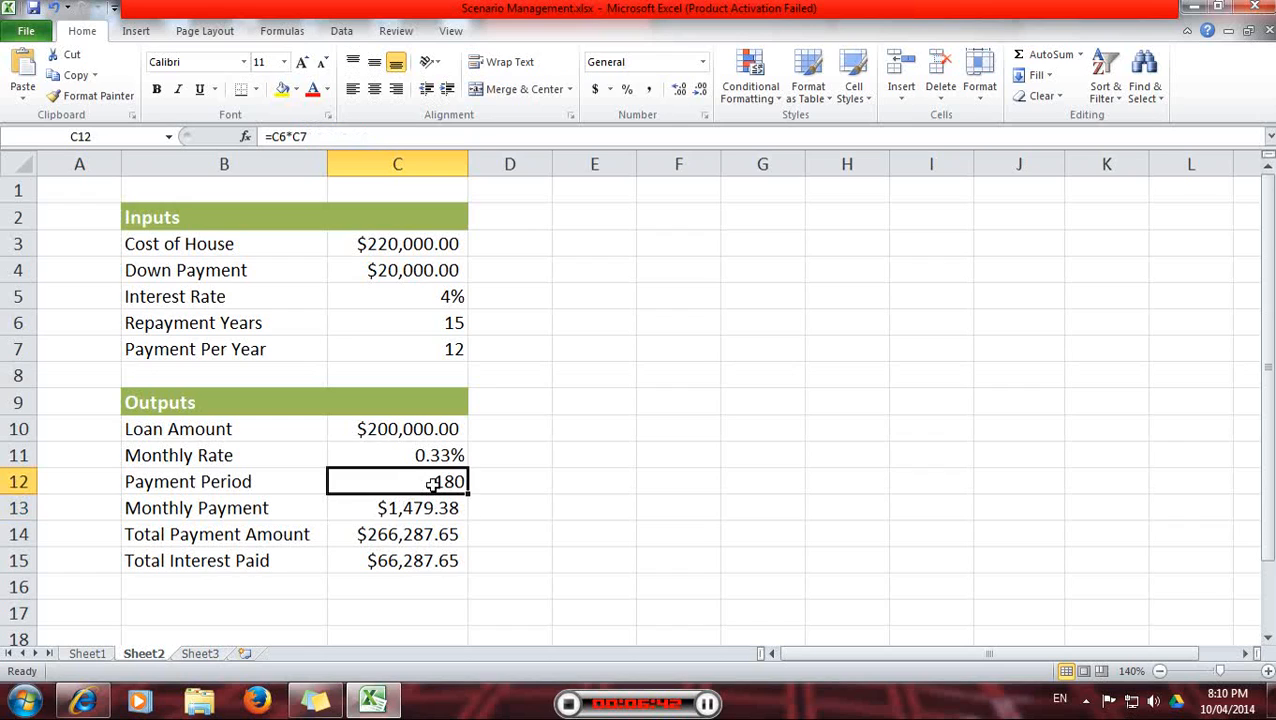
left_click(420, 534)
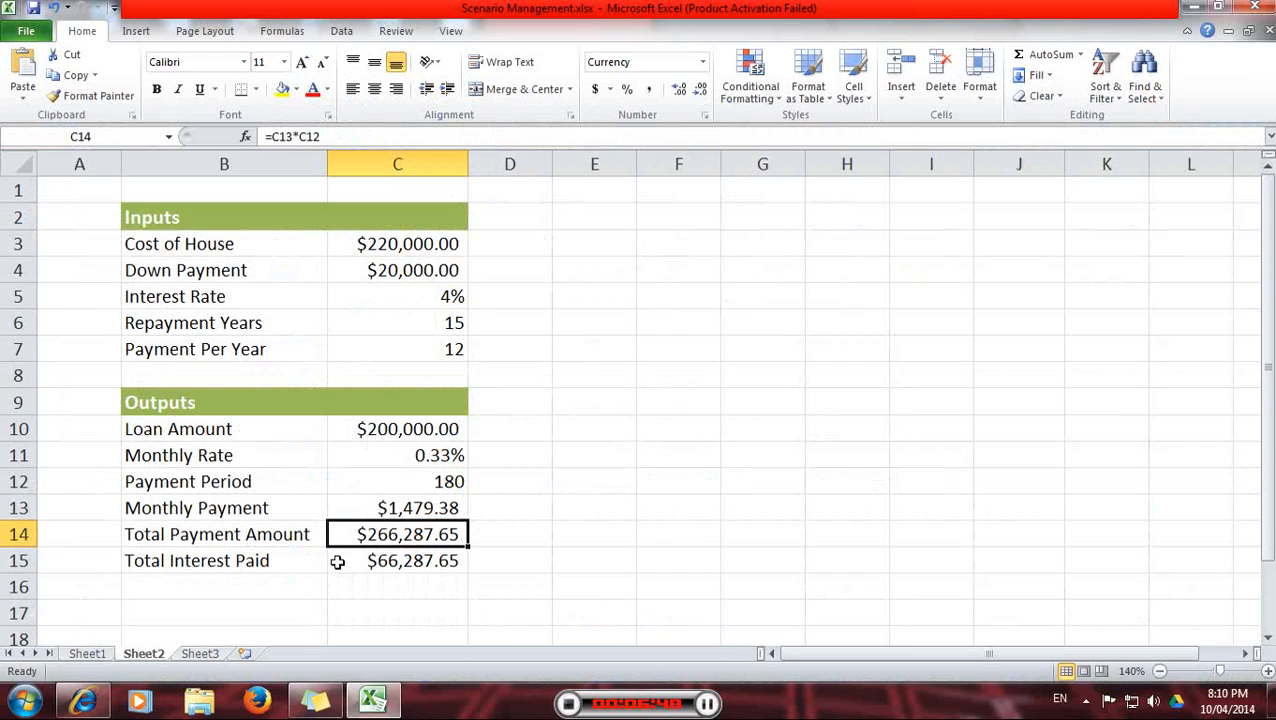
- Examine the Total Interest Paid formula in C15 with the cells it uses, and review the Down Payment and Cost of House inputs
left_click(404, 565)
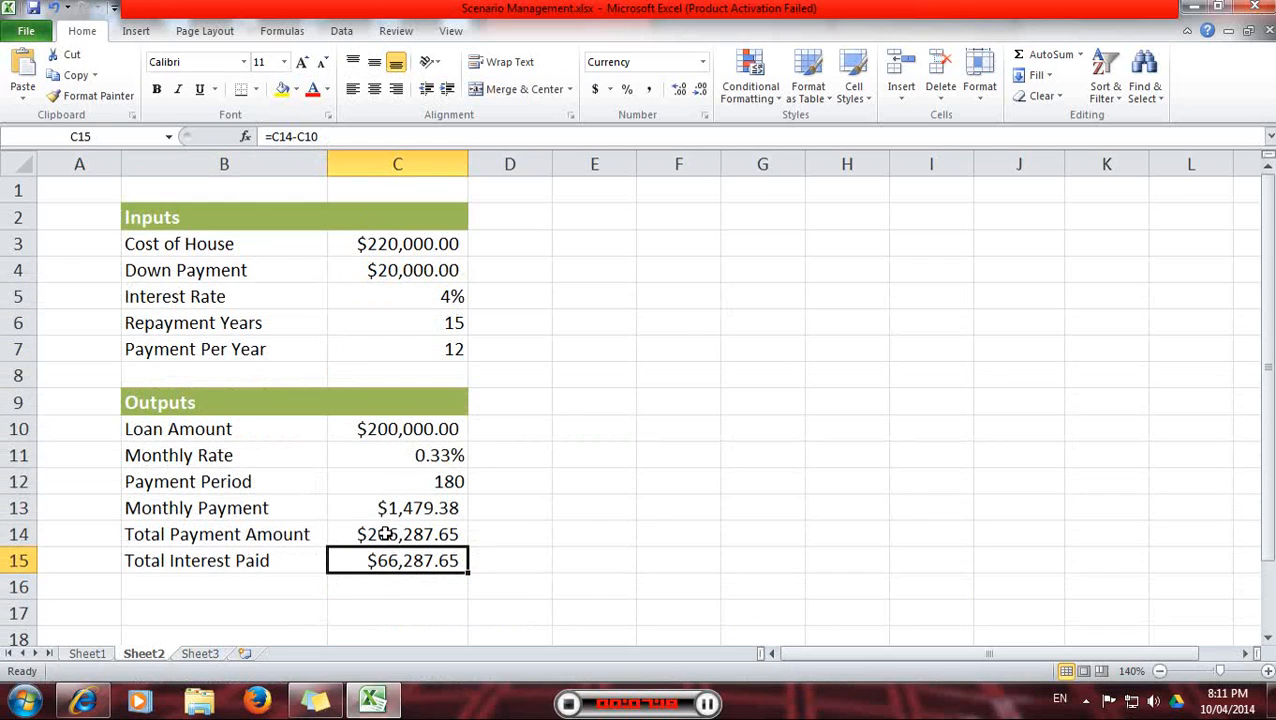
left_click(385, 534)
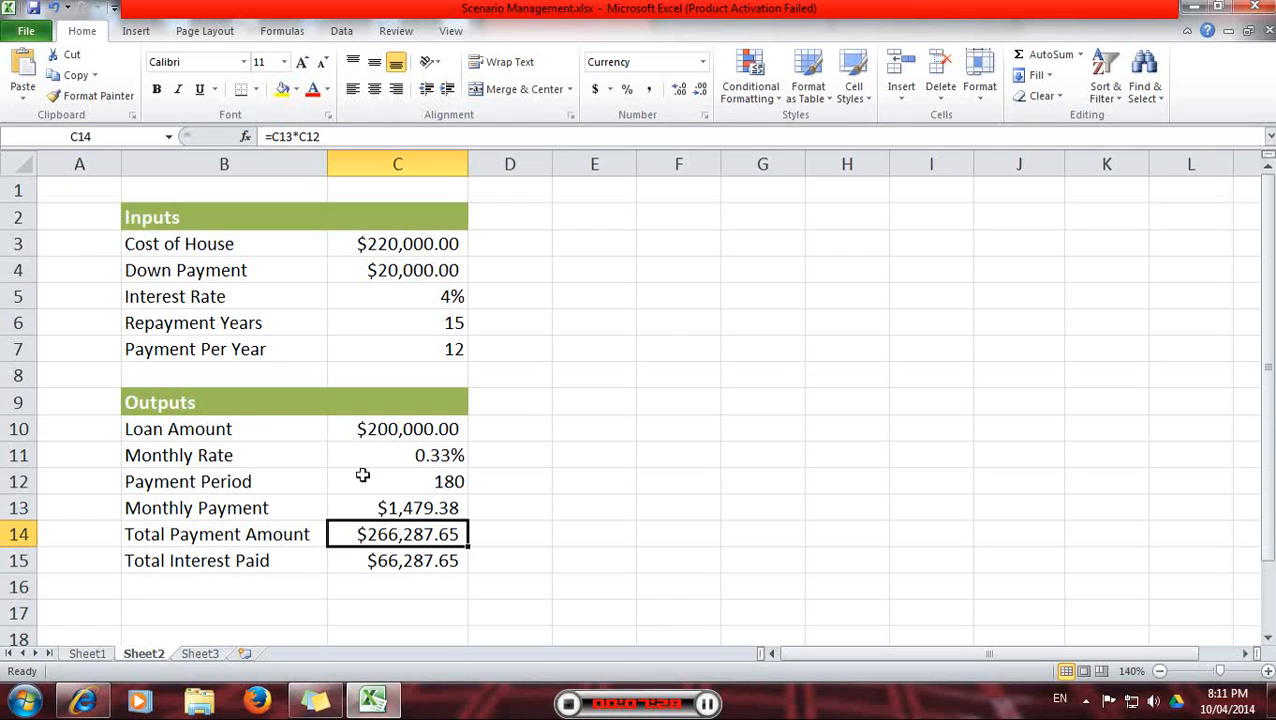
left_click(392, 428)
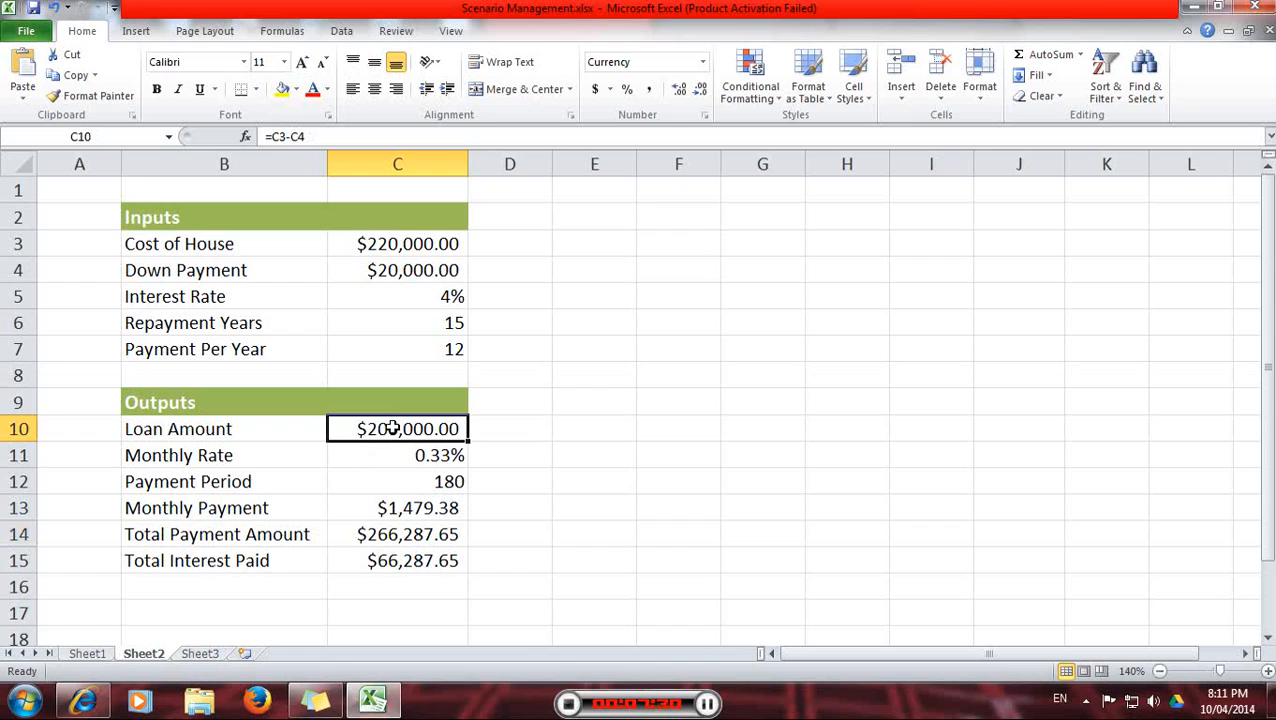
left_click(392, 533)
left_click(388, 558)
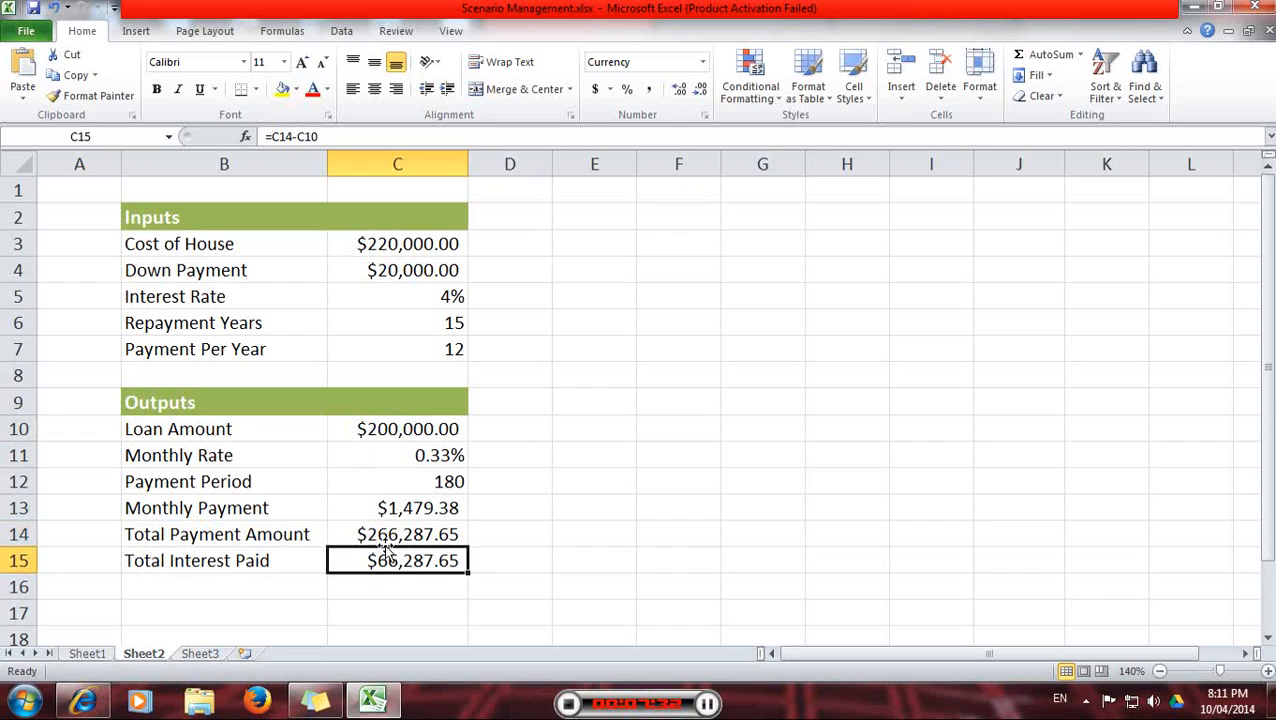
left_click(395, 535)
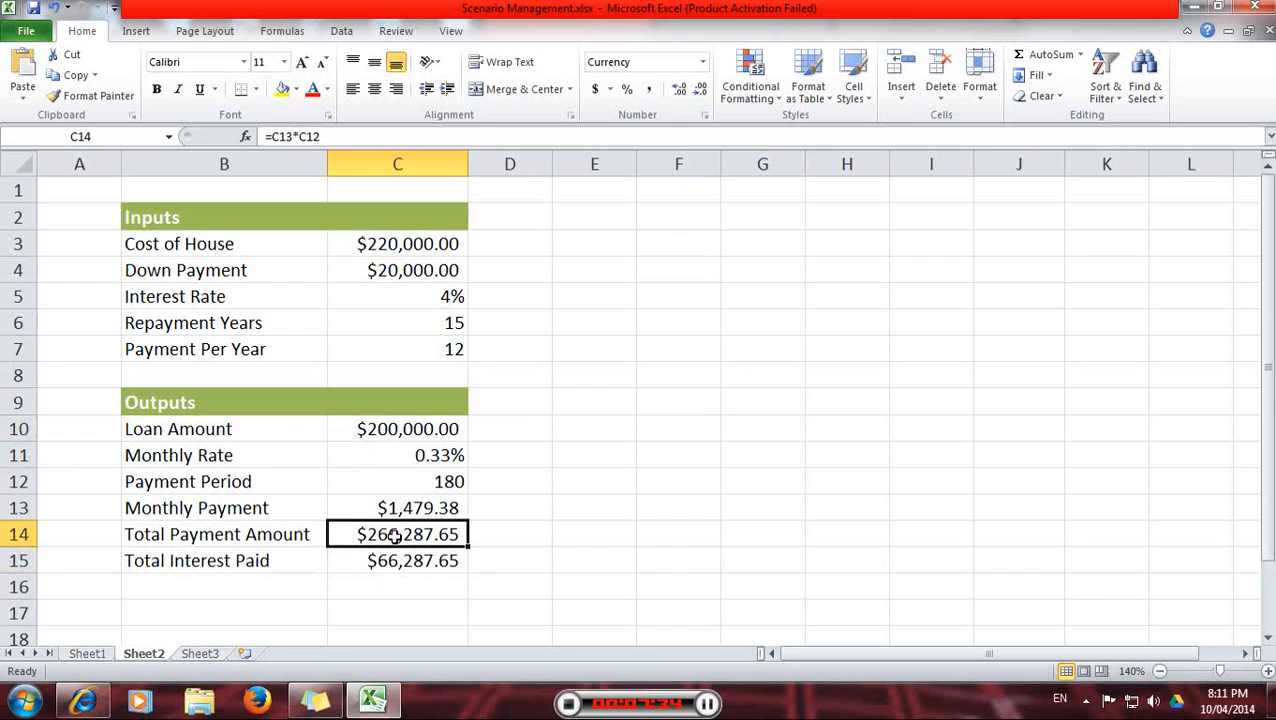
left_click(388, 434)
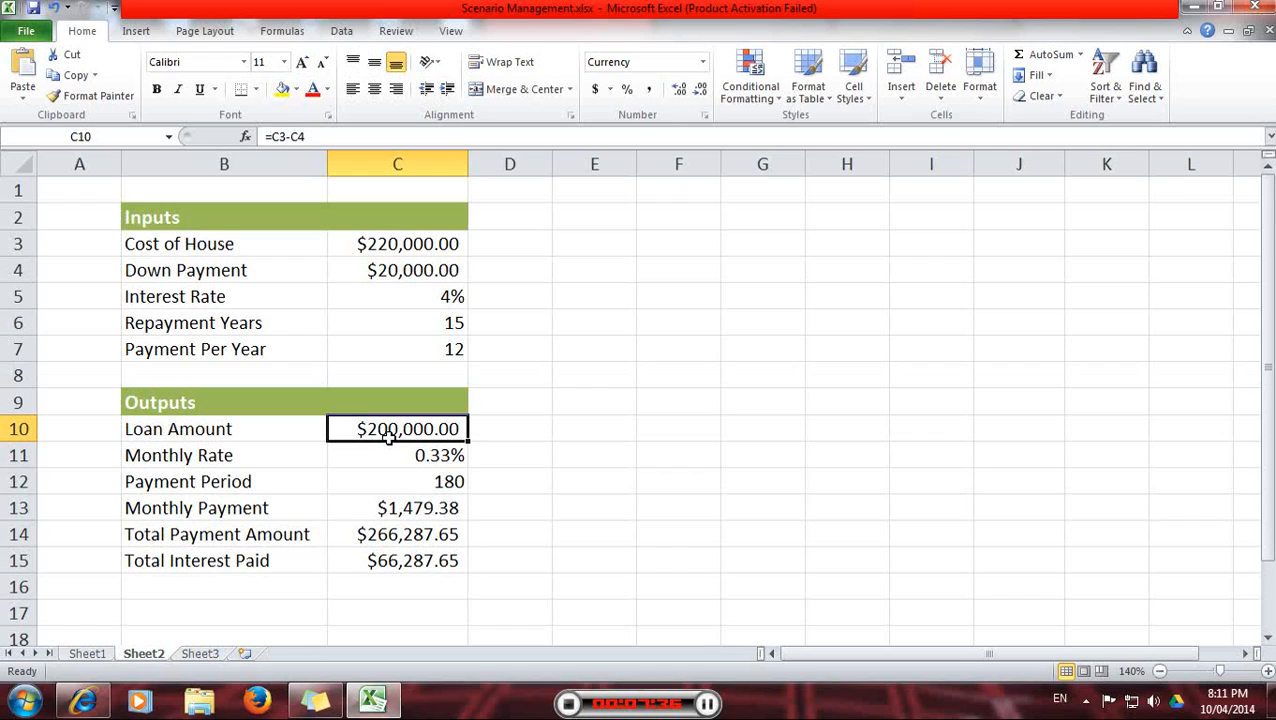
left_click(388, 563)
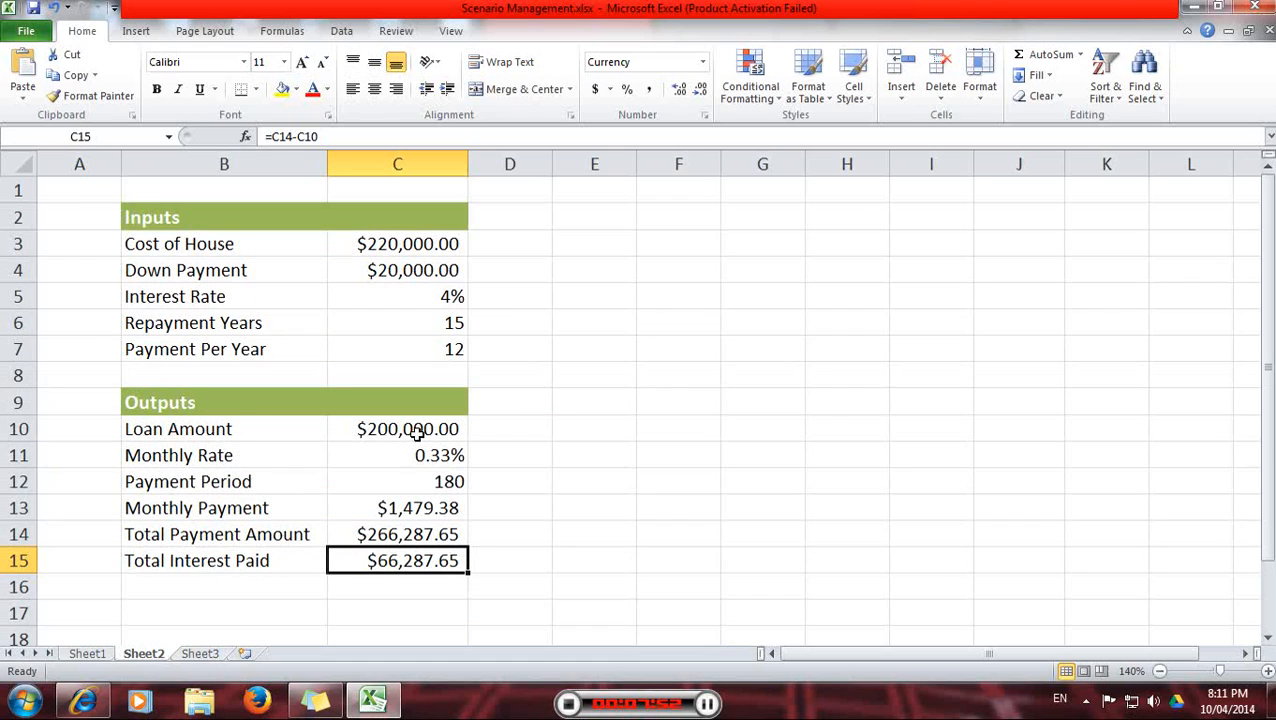
left_click(392, 262)
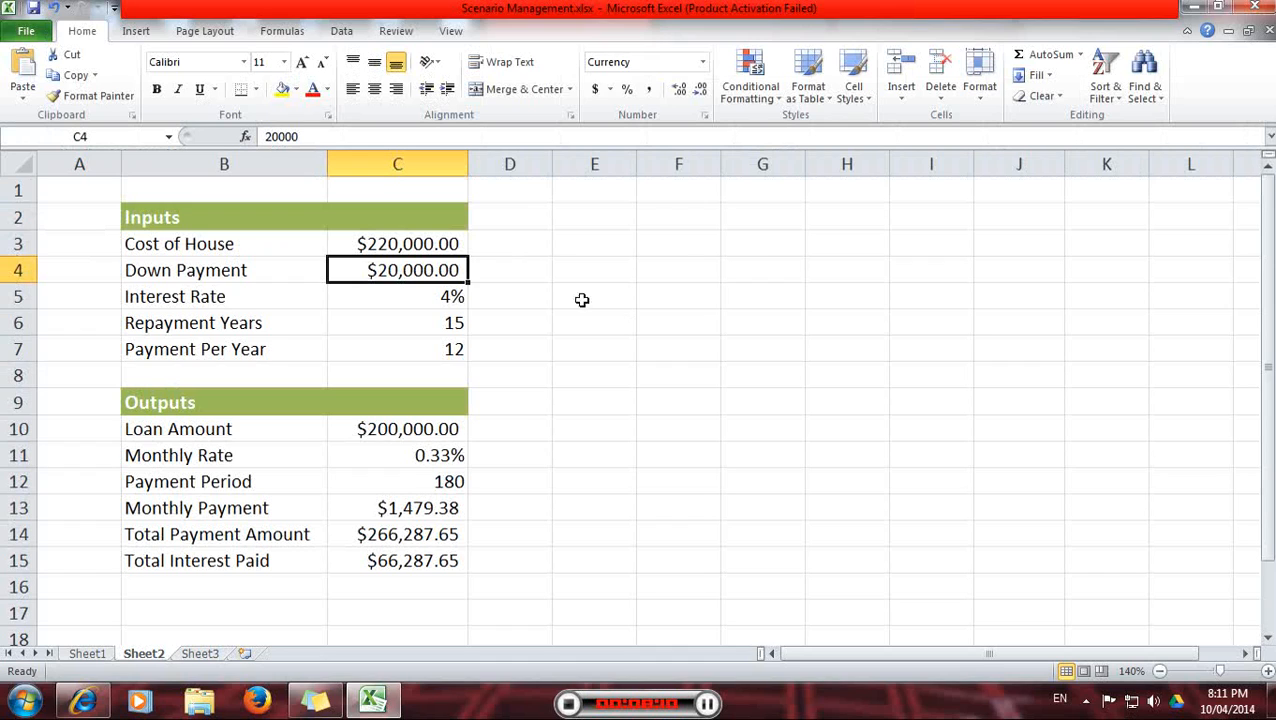
left_click(420, 250)
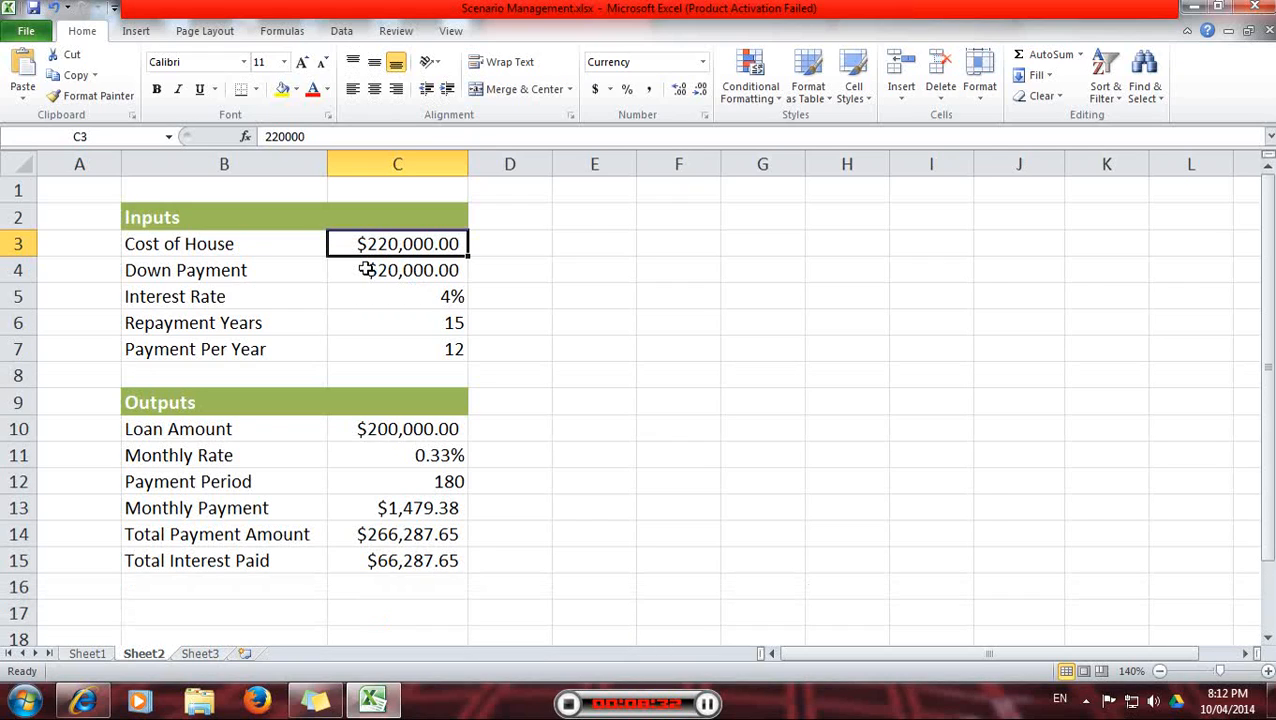
- Open the Scenario Manager from the what-if analysis tools and place its dialog beside the worksheet tables
left_click(518, 272)
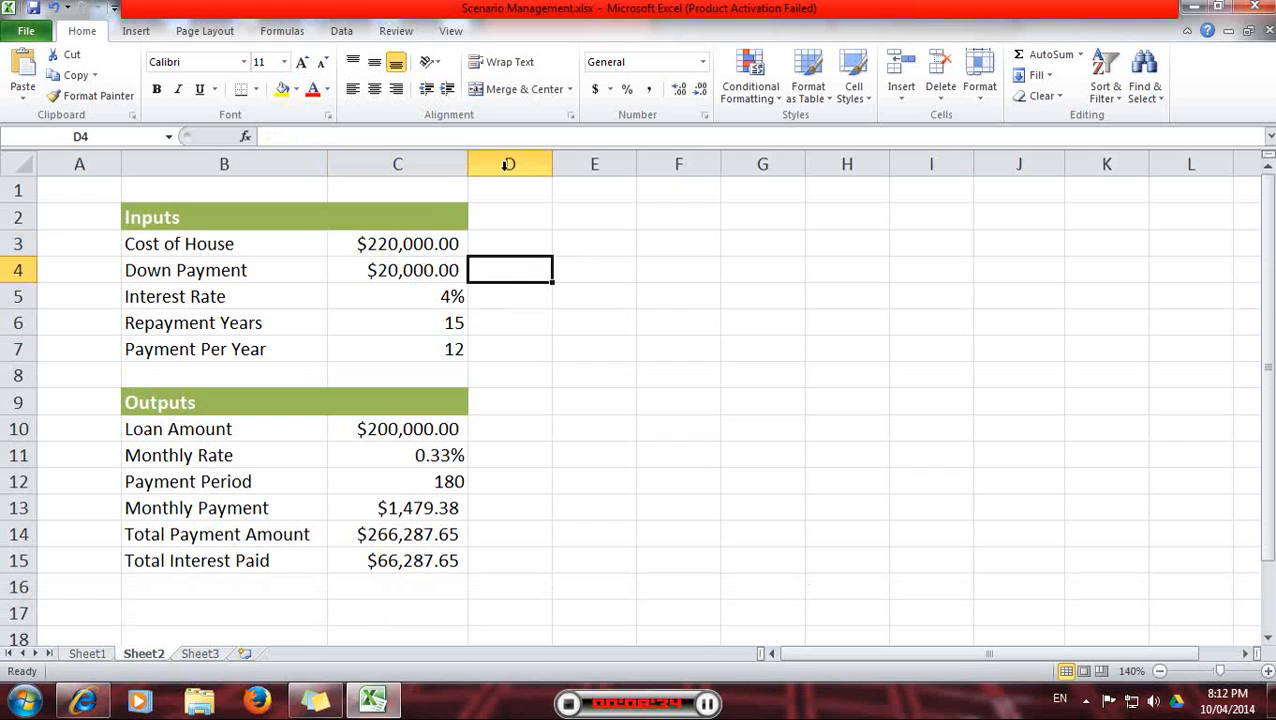
left_click(338, 34)
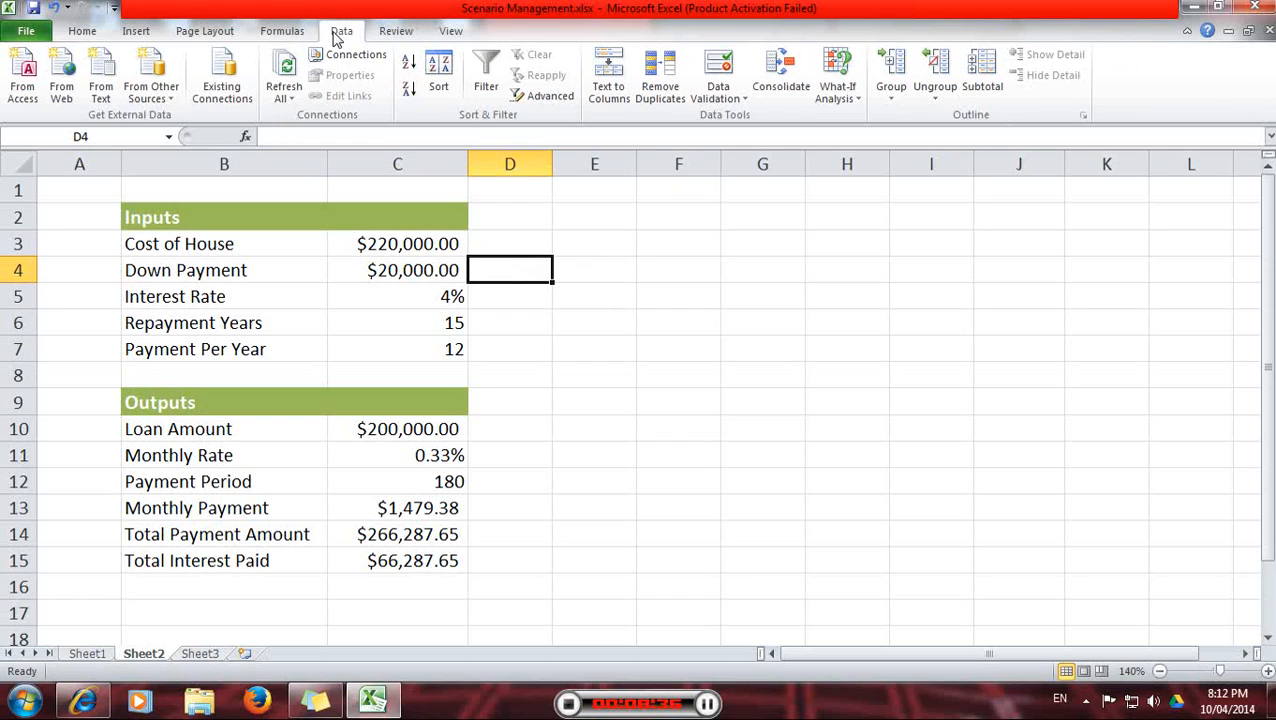
left_click(842, 98)
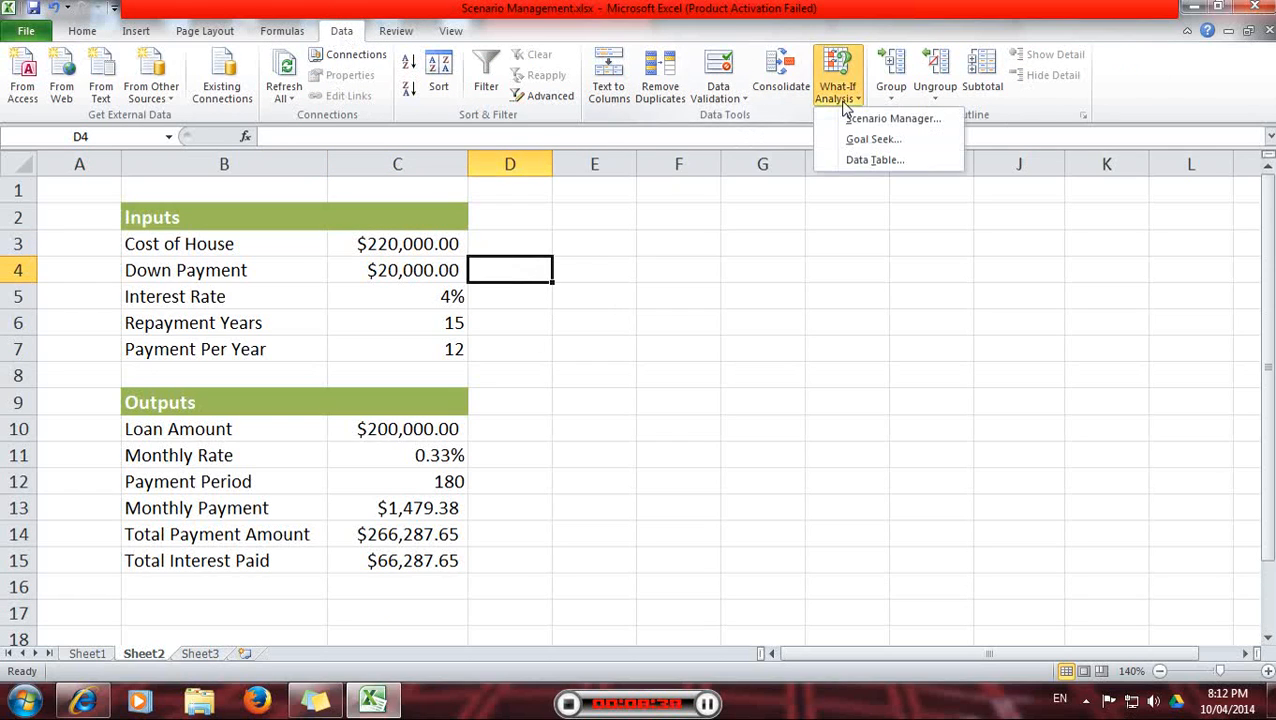
left_click(912, 120)
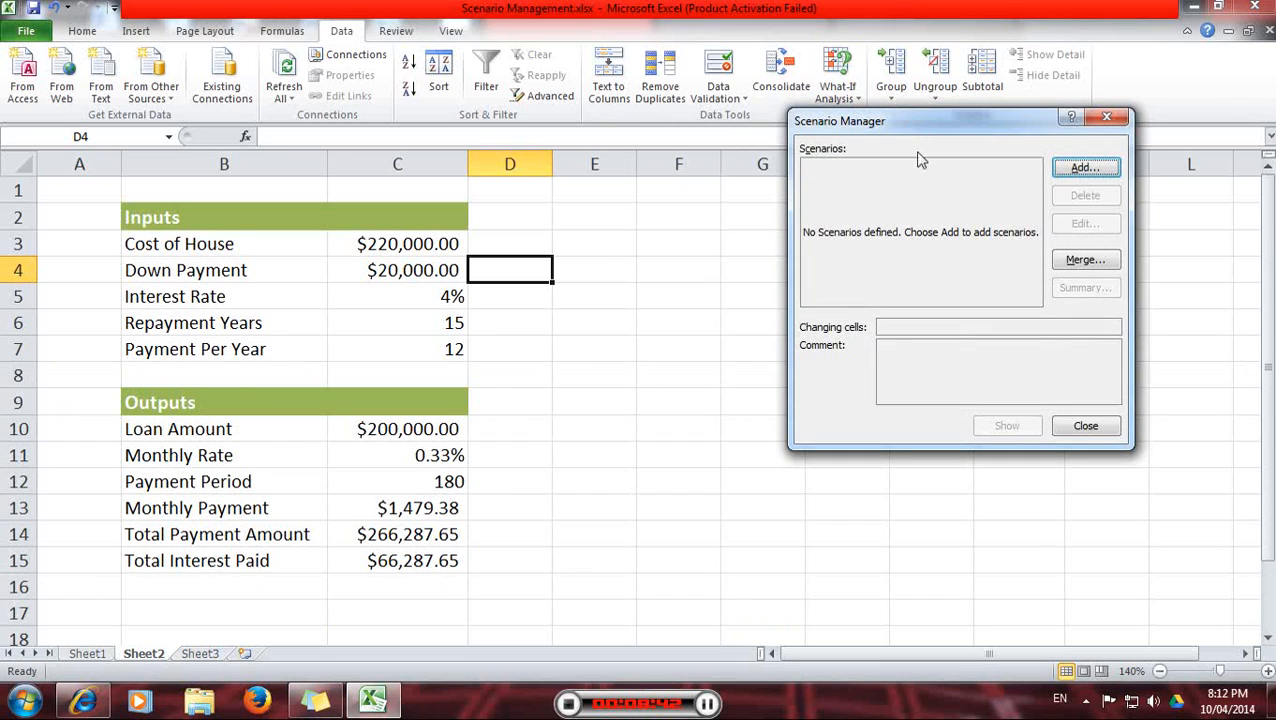
left_click_drag(918, 123, 826, 212)
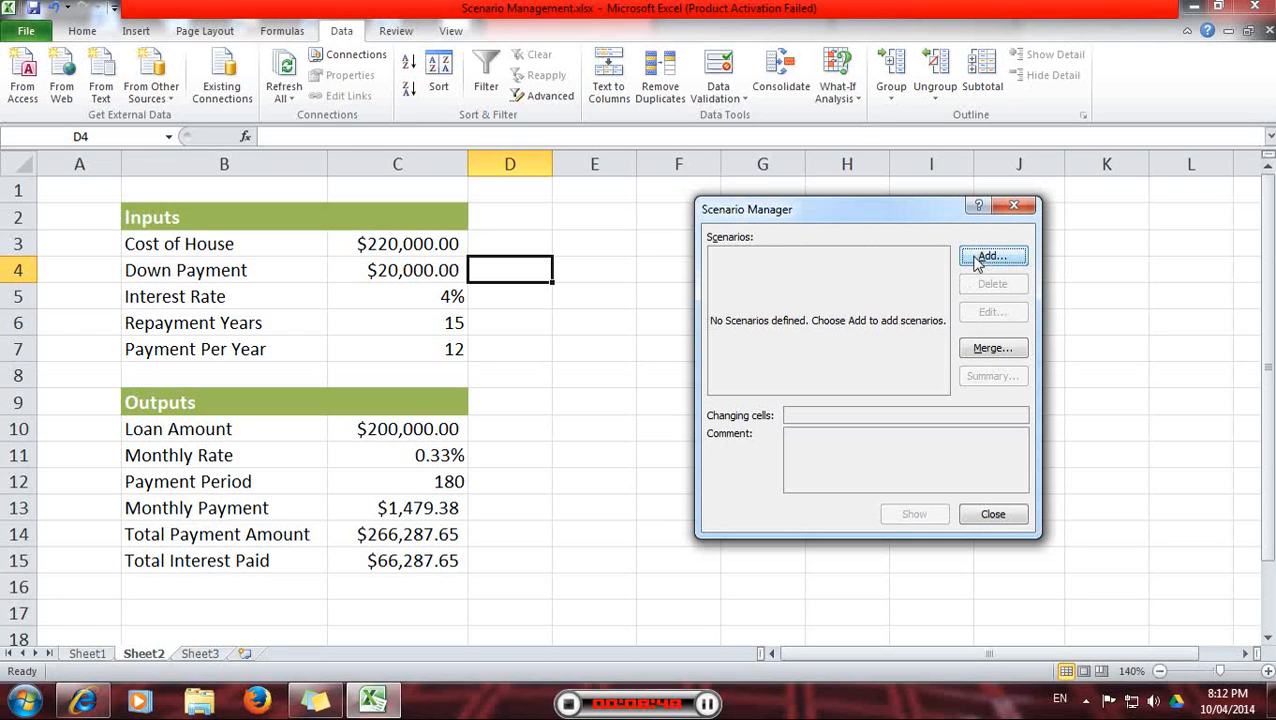
- Start adding a new scenario and name it Best Case
left_click(987, 258)
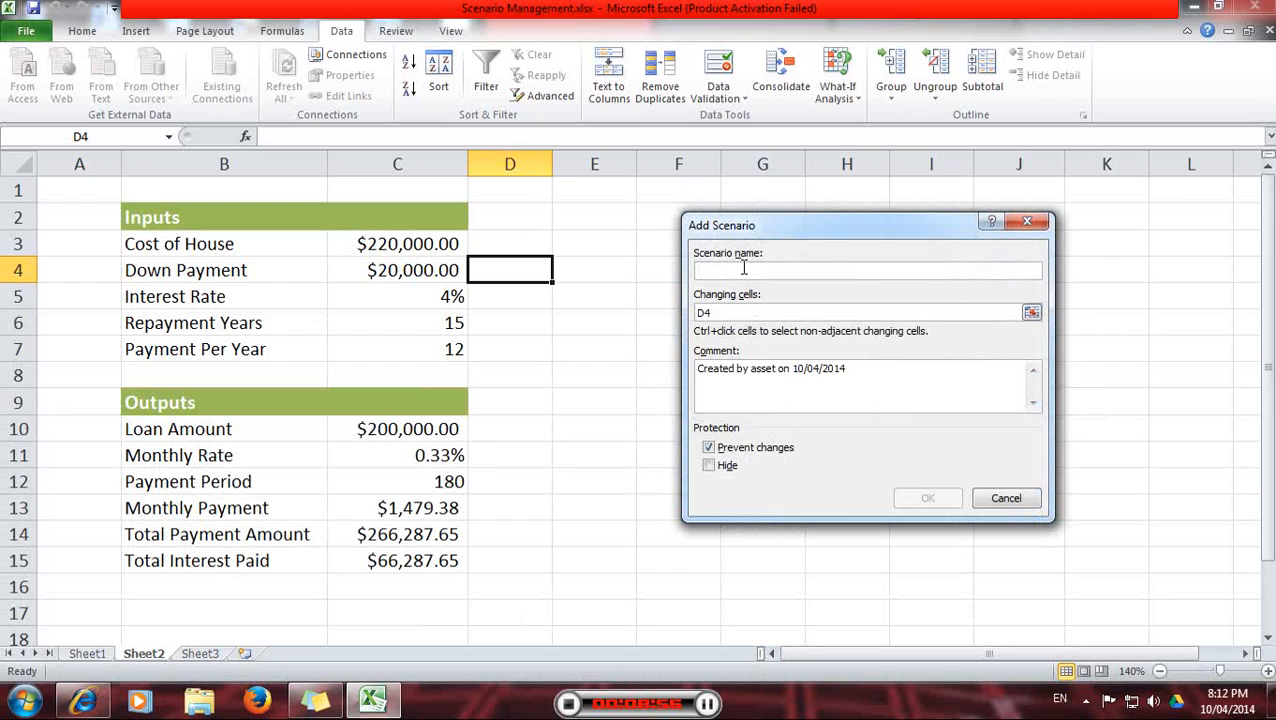
type("B")
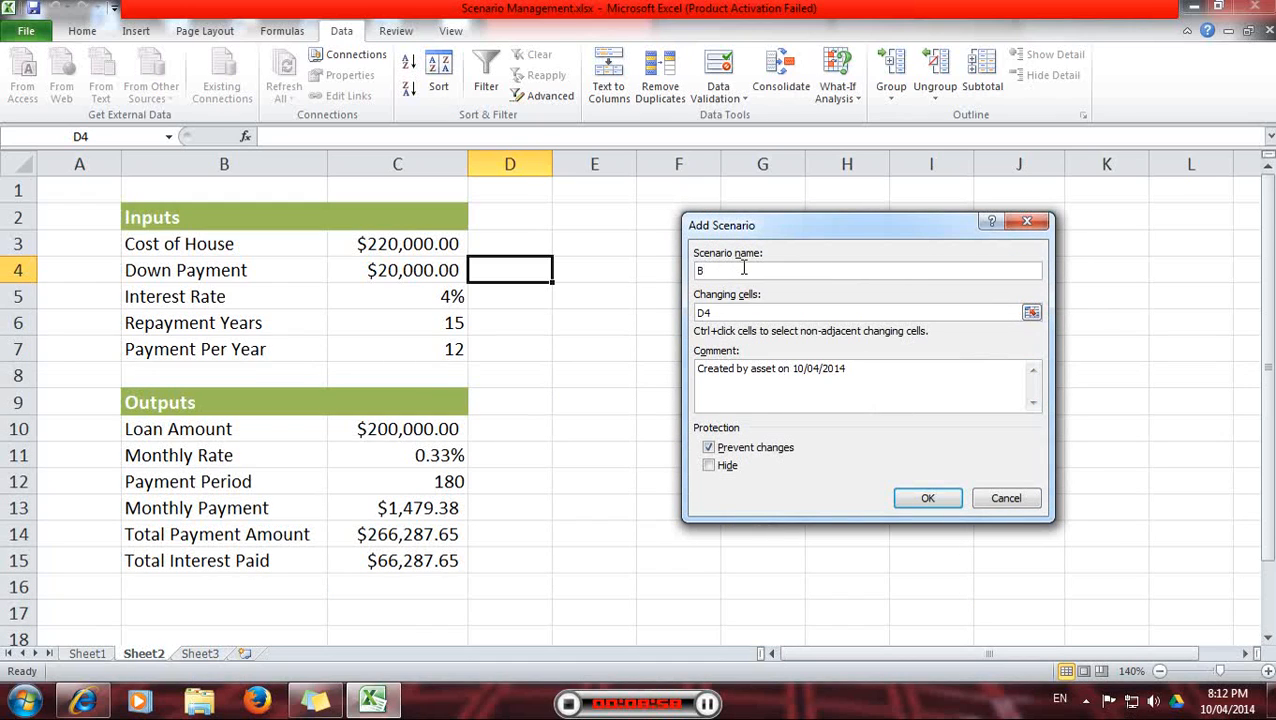
type("est Case")
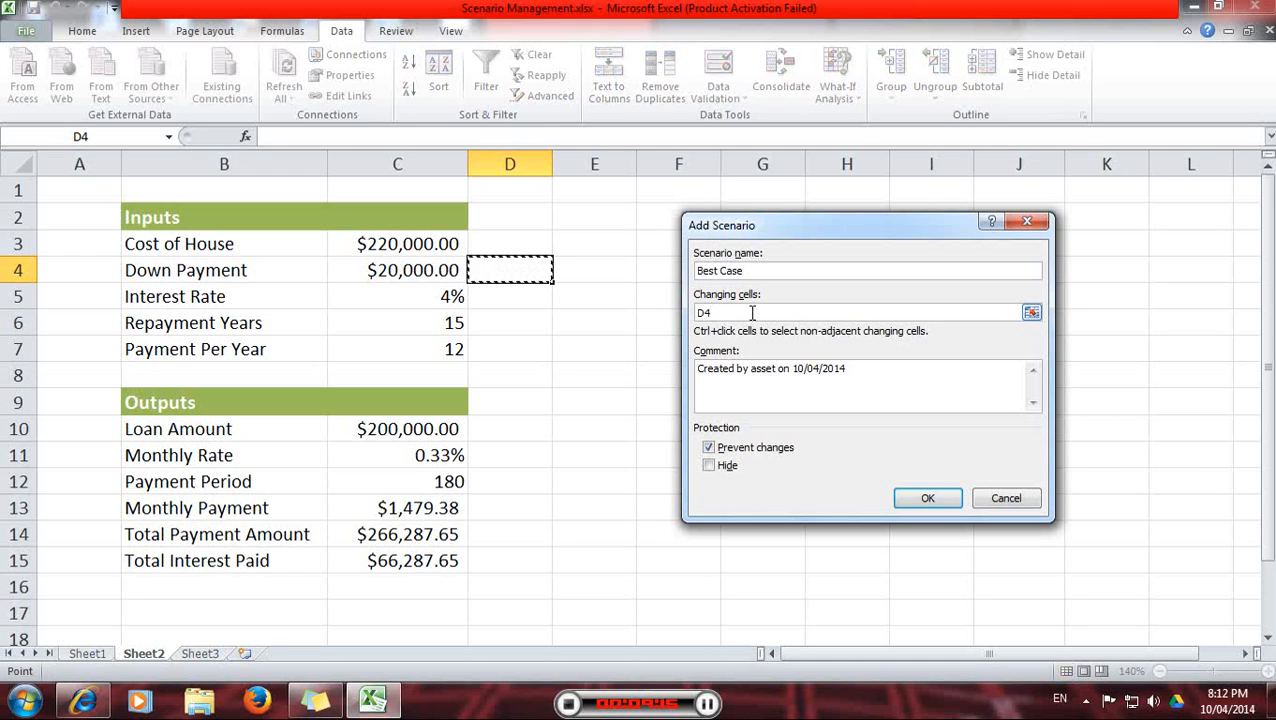
- Set the Best Case scenario's changing cells to C3:C6 and accept the scenario definition
left_click(752, 318)
left_click(1031, 314)
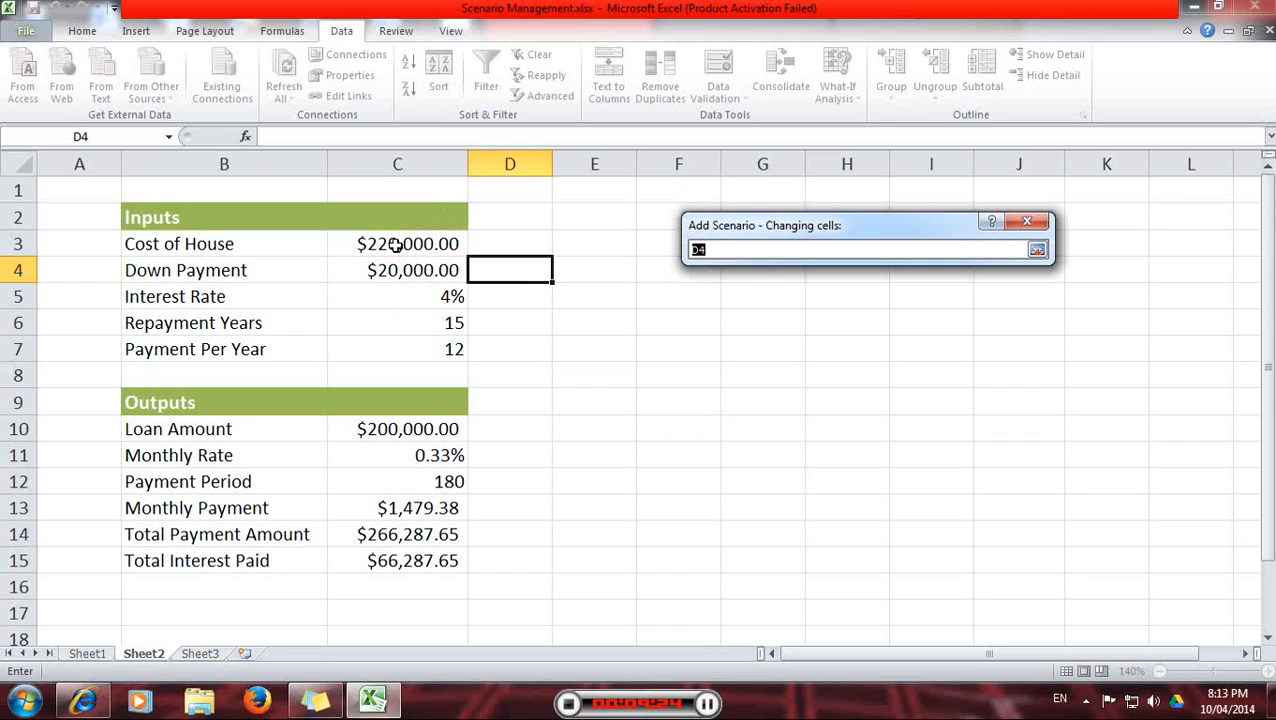
left_click_drag(397, 245, 400, 310)
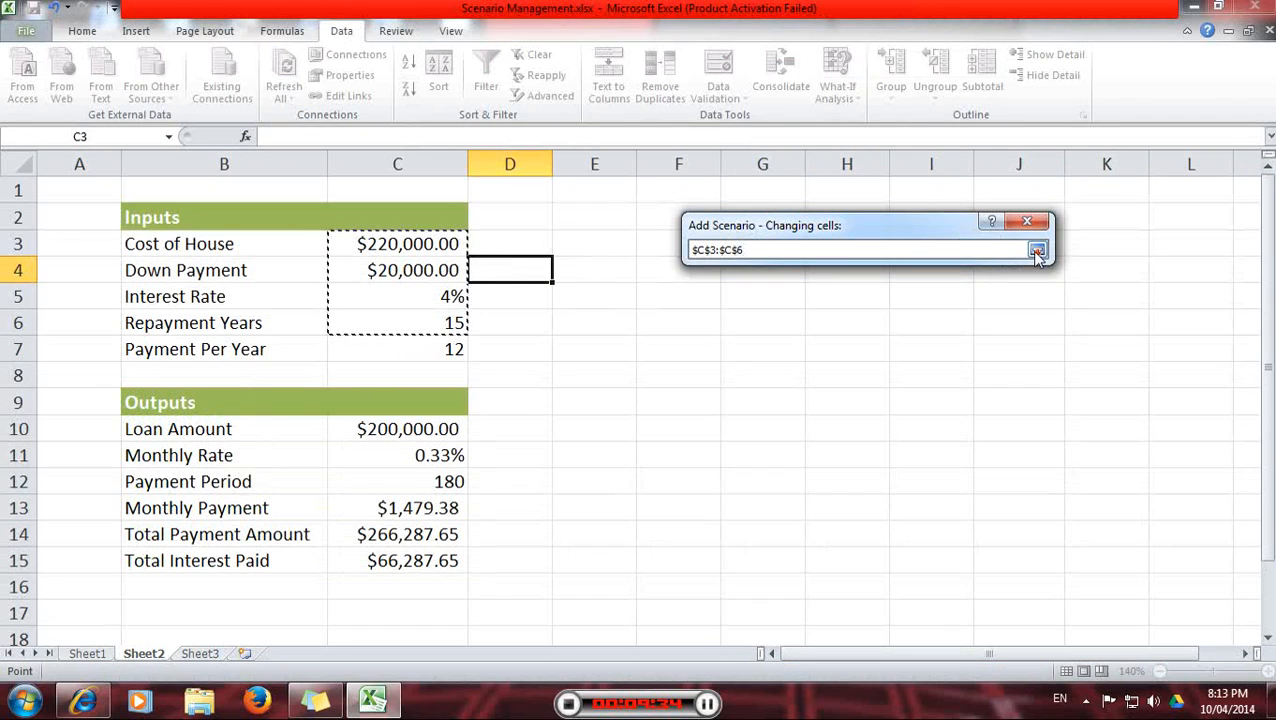
left_click(1037, 252)
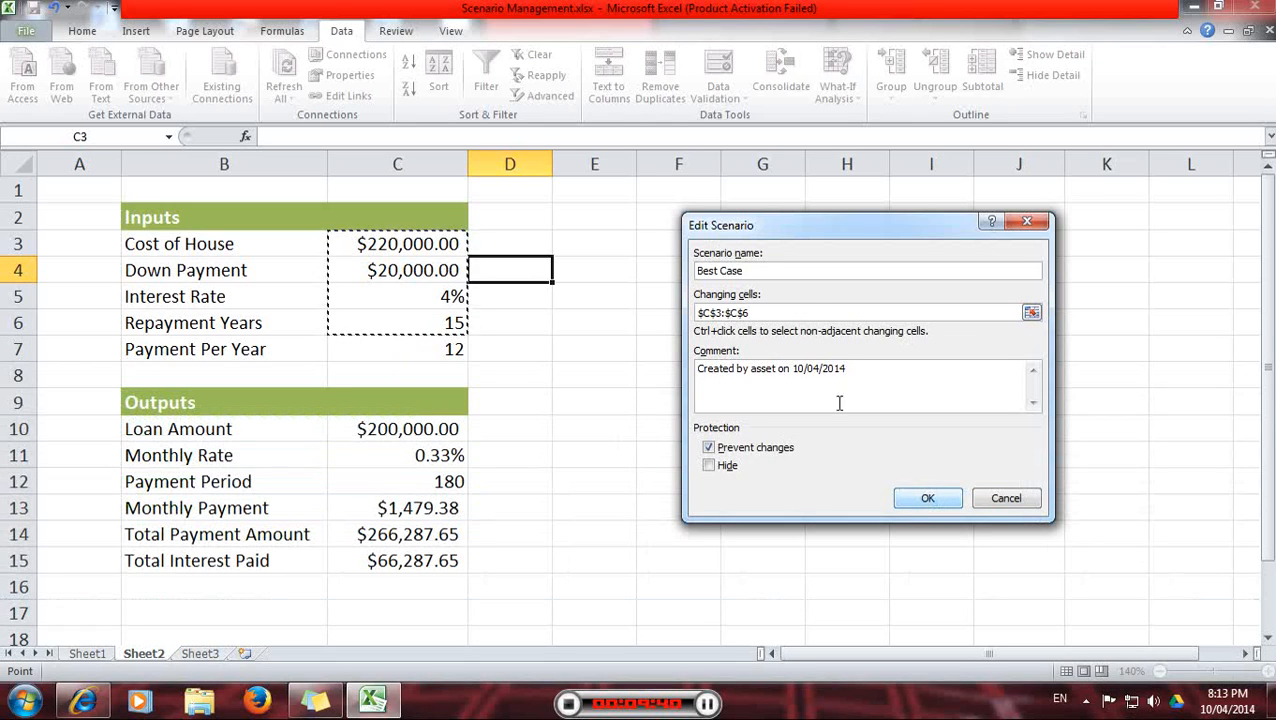
left_click(928, 498)
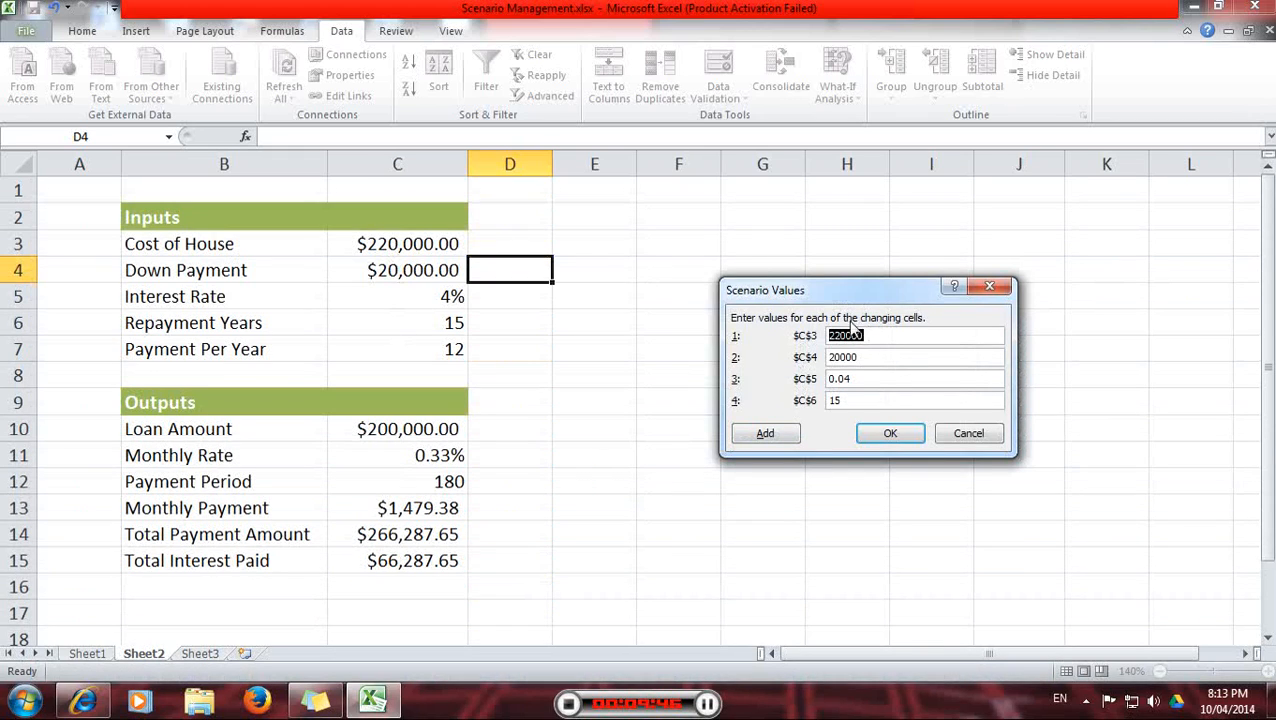
- In the Best Case scenario values, set the Cost of House (C3) to 300000 and the Down Payment (C4) to 5000
left_click_drag(843, 289, 774, 257)
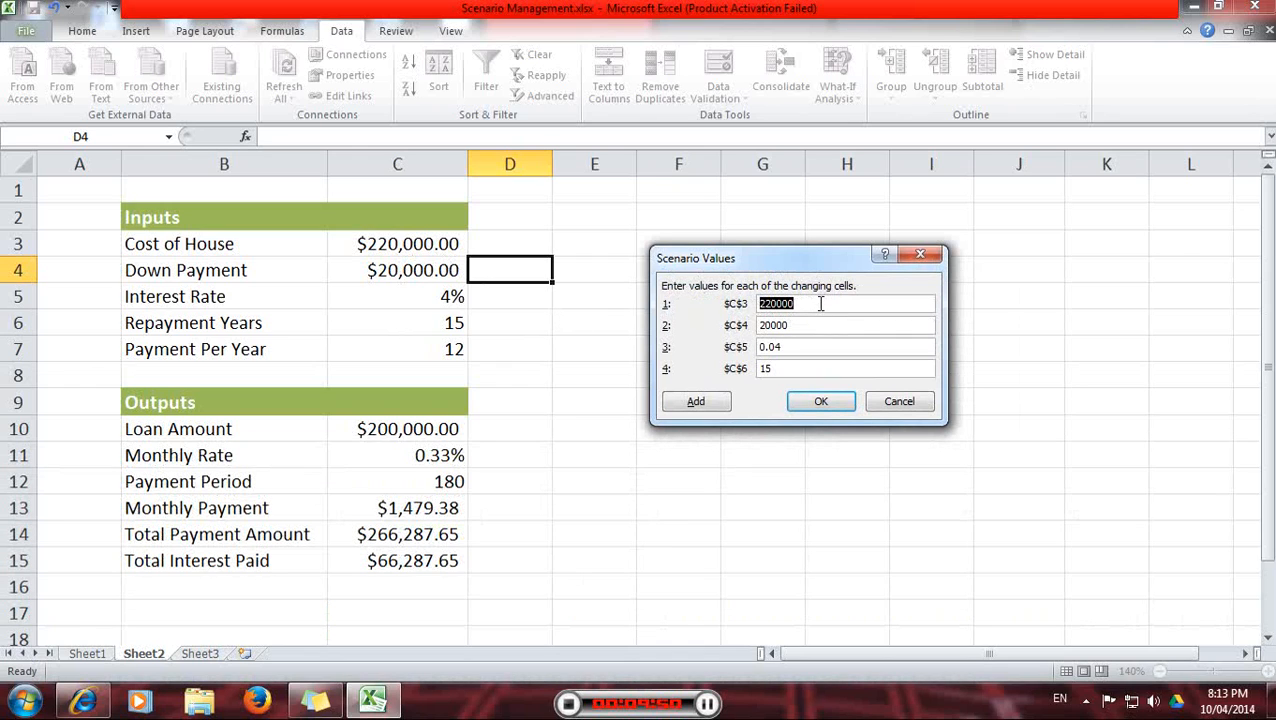
left_click_drag(794, 303, 740, 300)
type("3")
left_click_drag(791, 324, 752, 324)
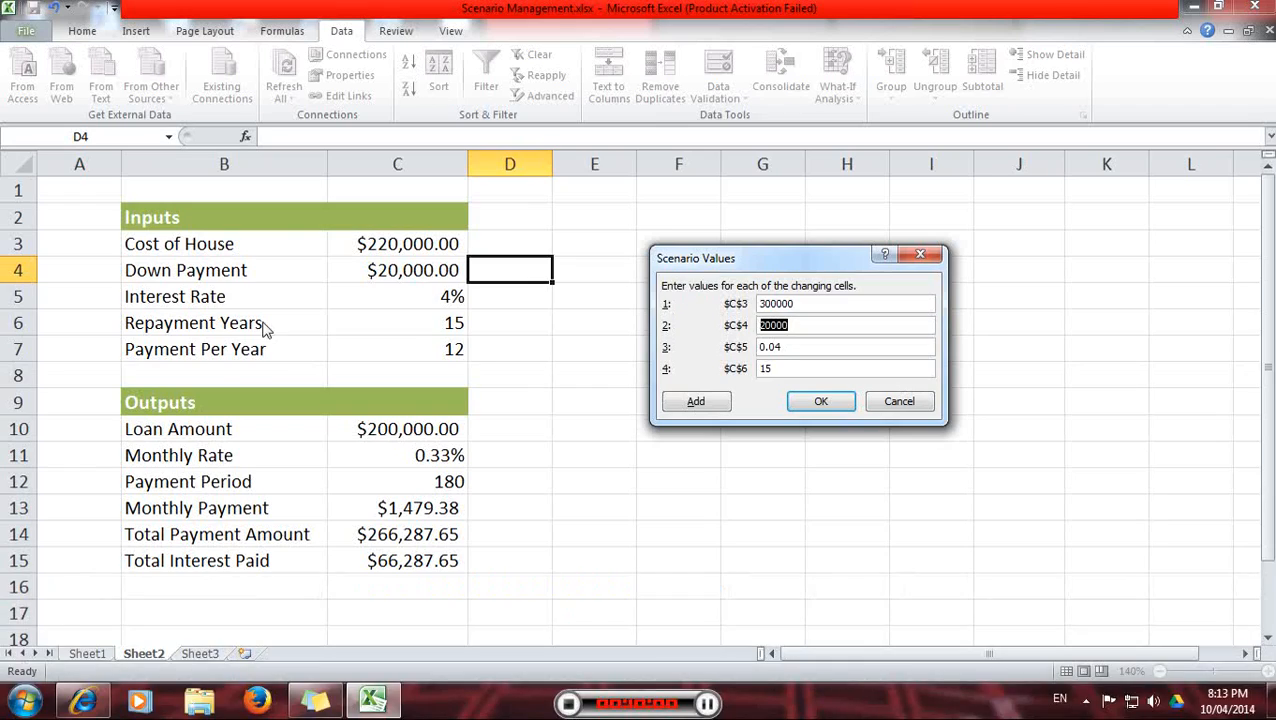
left_click(812, 322)
left_click_drag(817, 324, 739, 325)
type("5000")
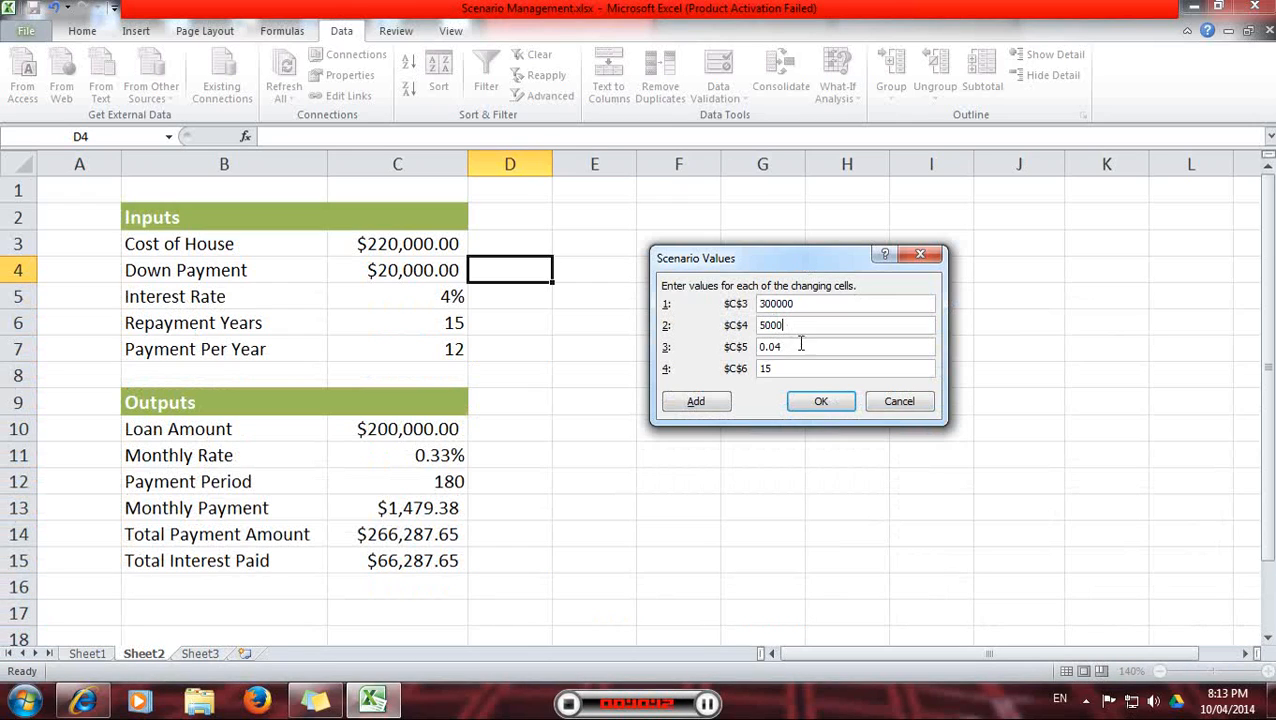
- Set the Best Case interest rate (C5) to 4% and repayment years (C6) to 30, and save the scenario
left_click_drag(793, 346, 729, 345)
type("4%")
key("Tab")
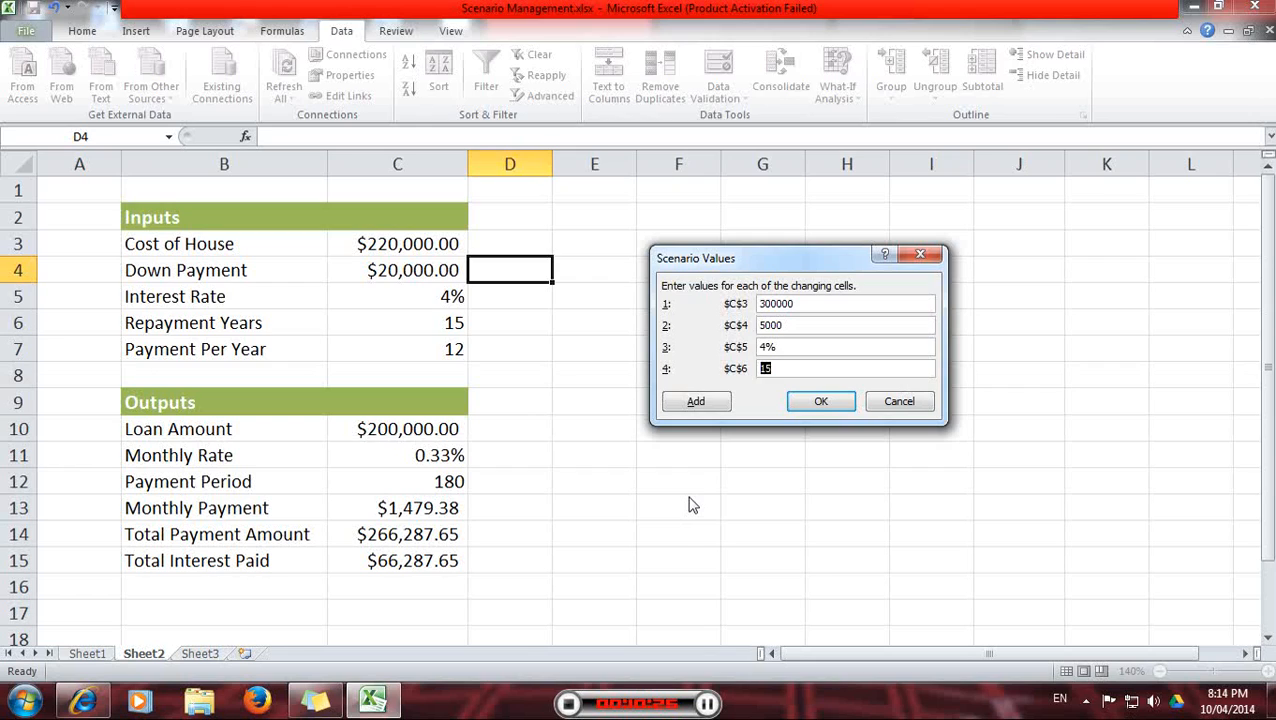
type("30")
left_click(826, 402)
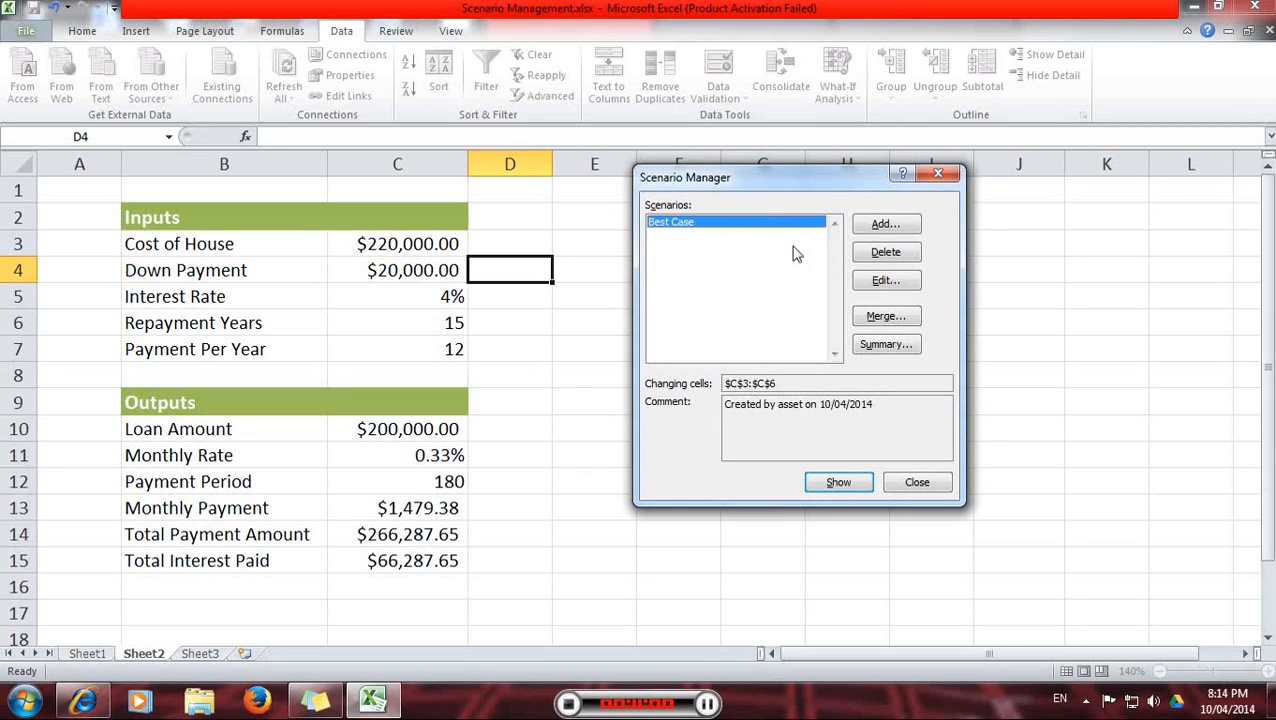
- Add another scenario named Worst Case, using C3:C6 as its changing cells
left_click(886, 224)
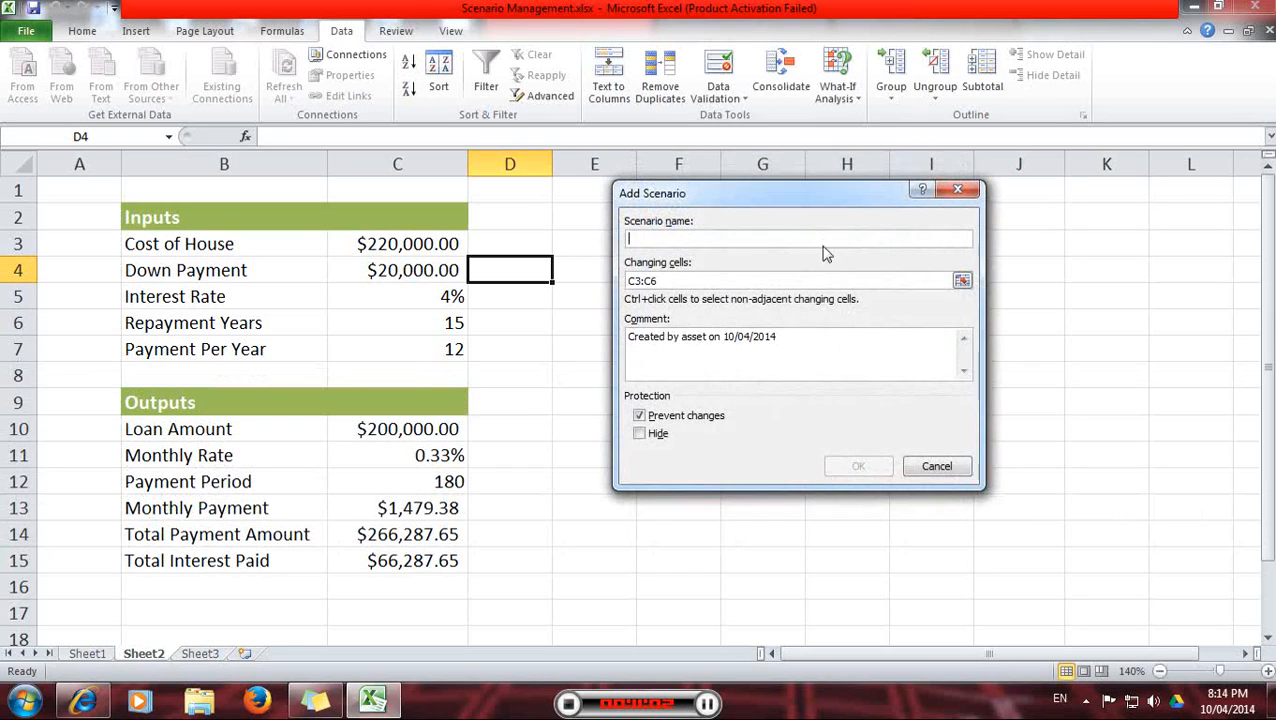
type("Worst")
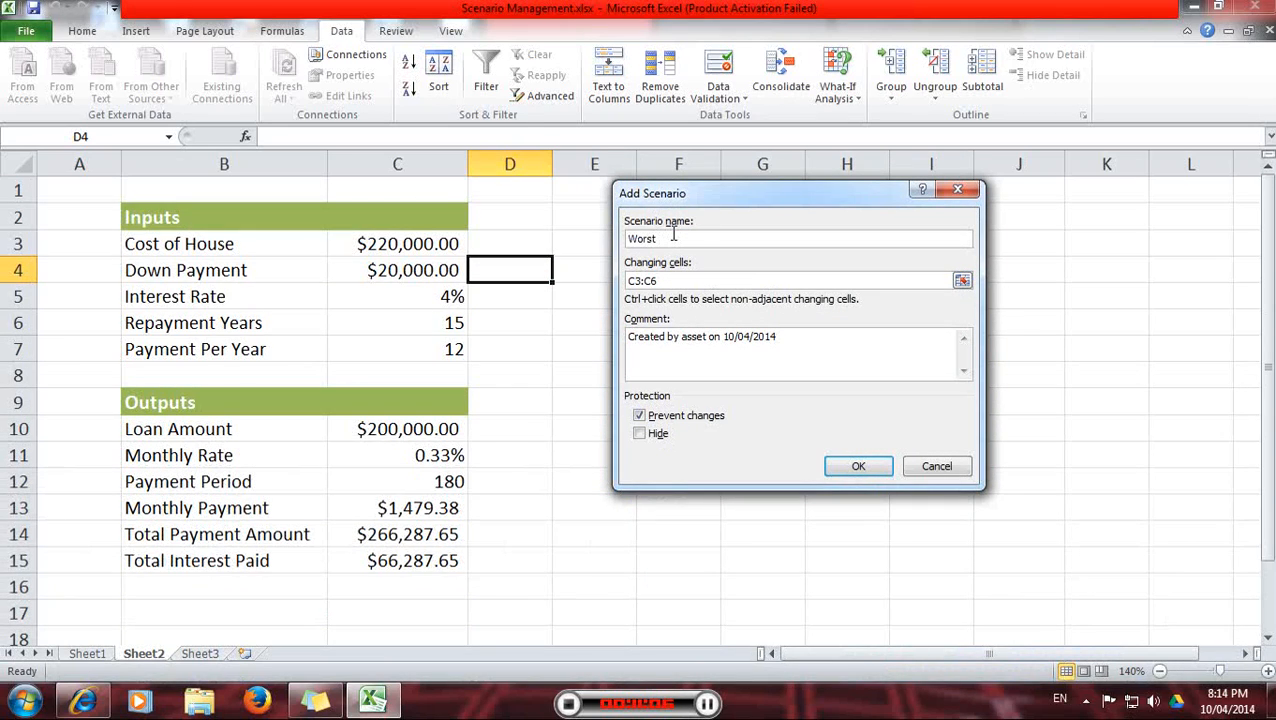
type(" Case")
left_click(858, 469)
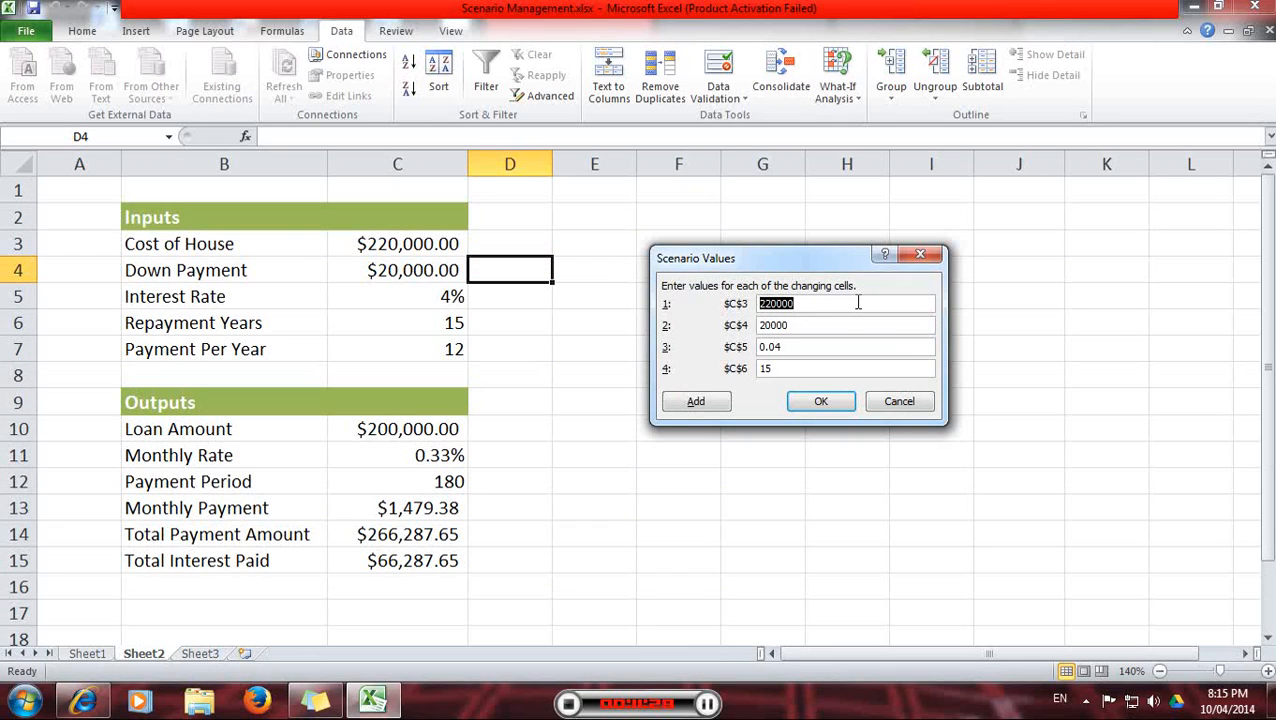
- Save the Worst Case values as 200000 for C3, 25000 for C4, 6% for C5 and 15 for C6
type("200000")
key("Tab")
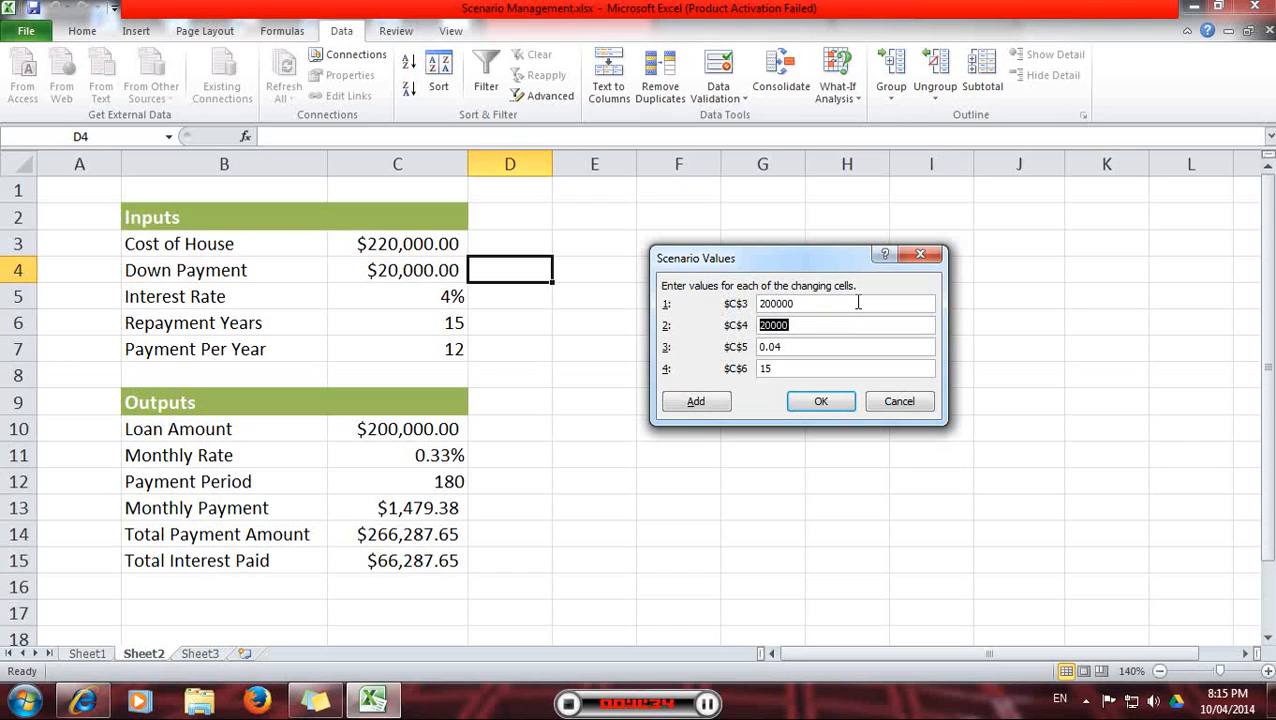
type("25000")
left_click_drag(795, 347, 670, 346)
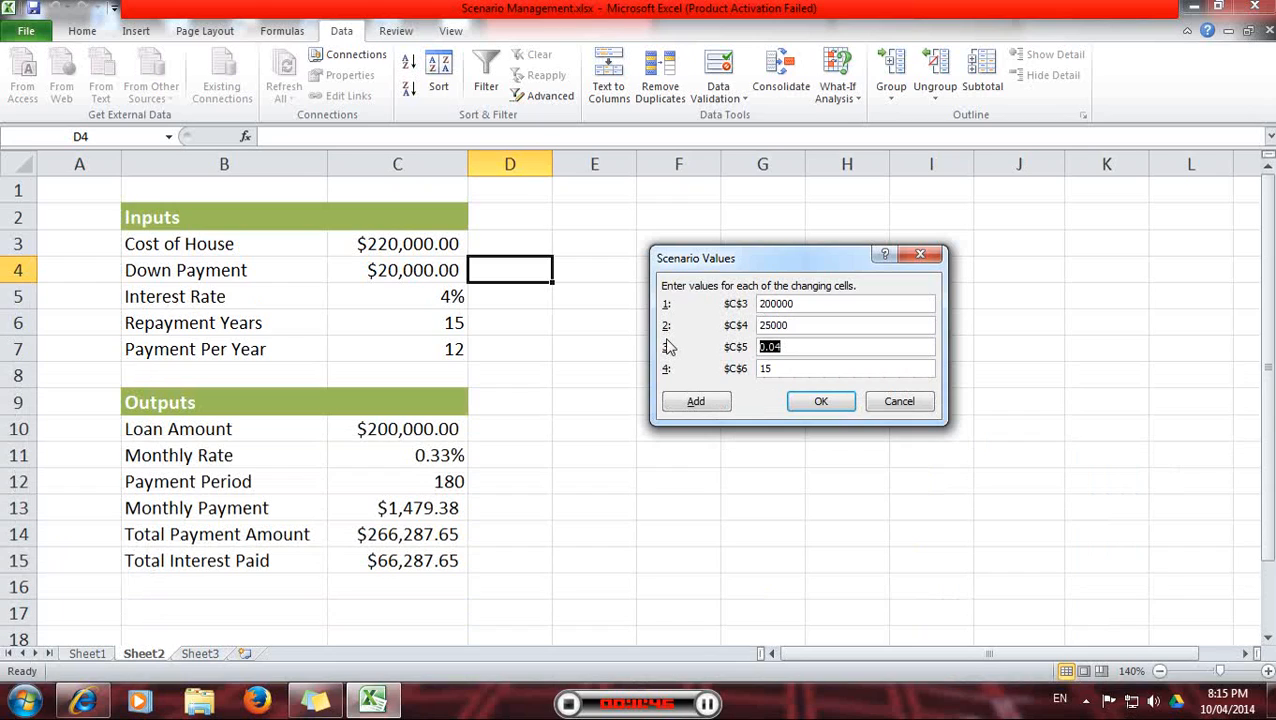
type("6%")
left_click(790, 368)
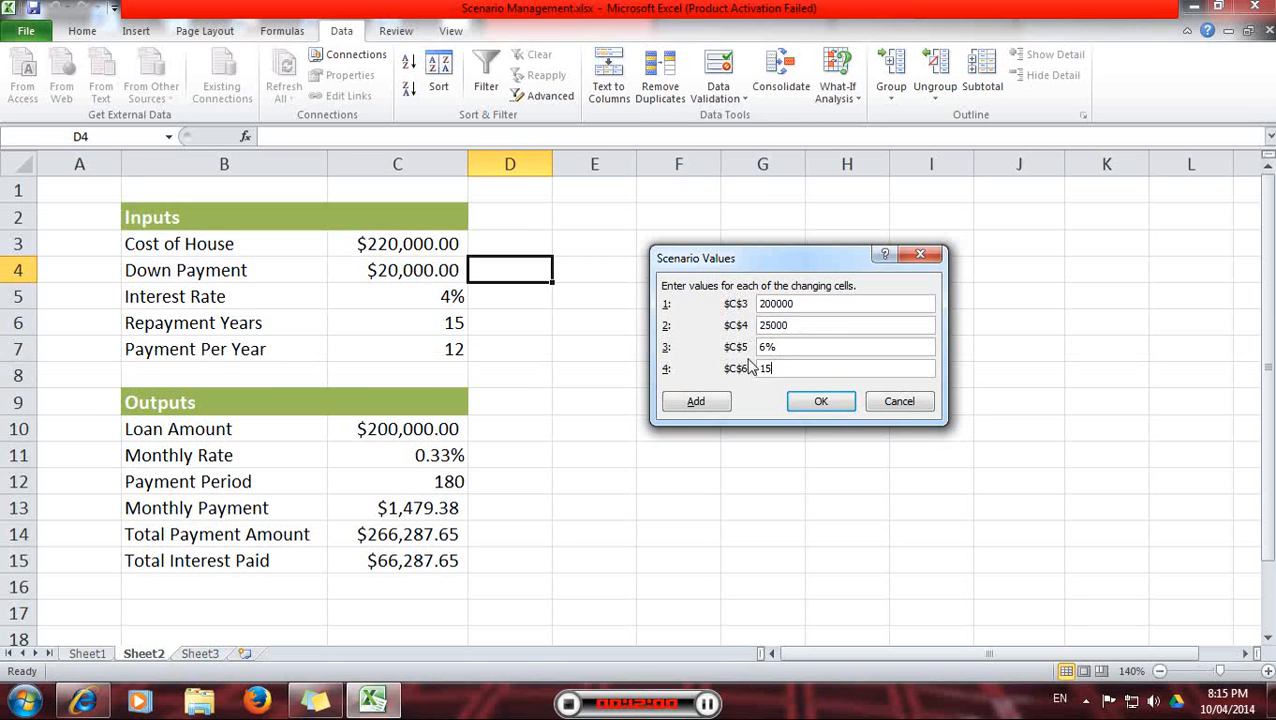
left_click(845, 402)
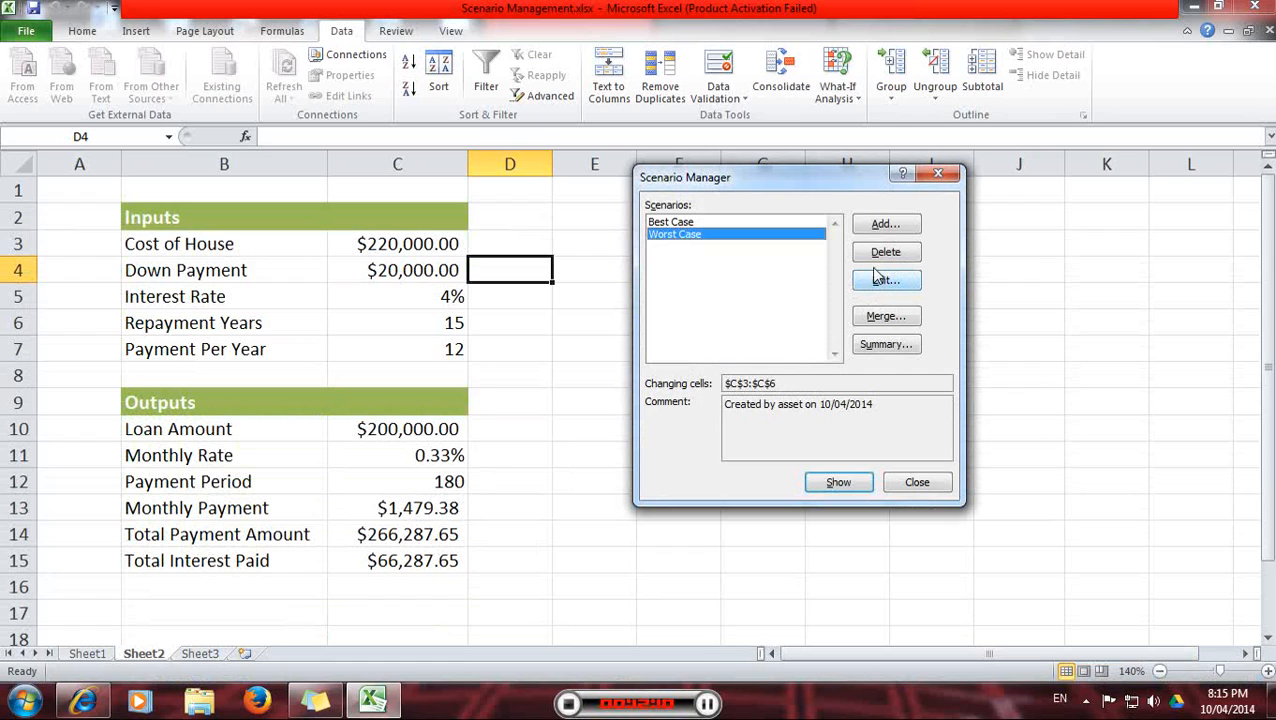
- Add a third scenario named Most Likely, using C3:C6 as its changing cells
left_click(886, 225)
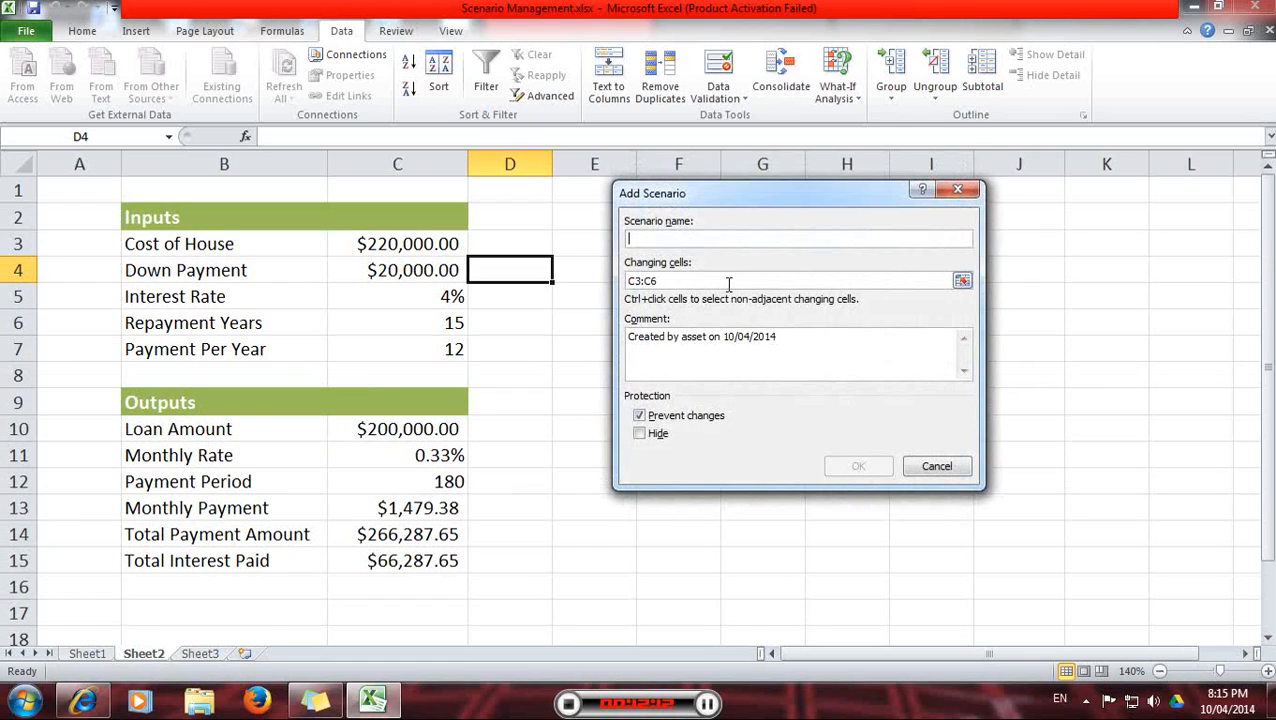
type("Most ")
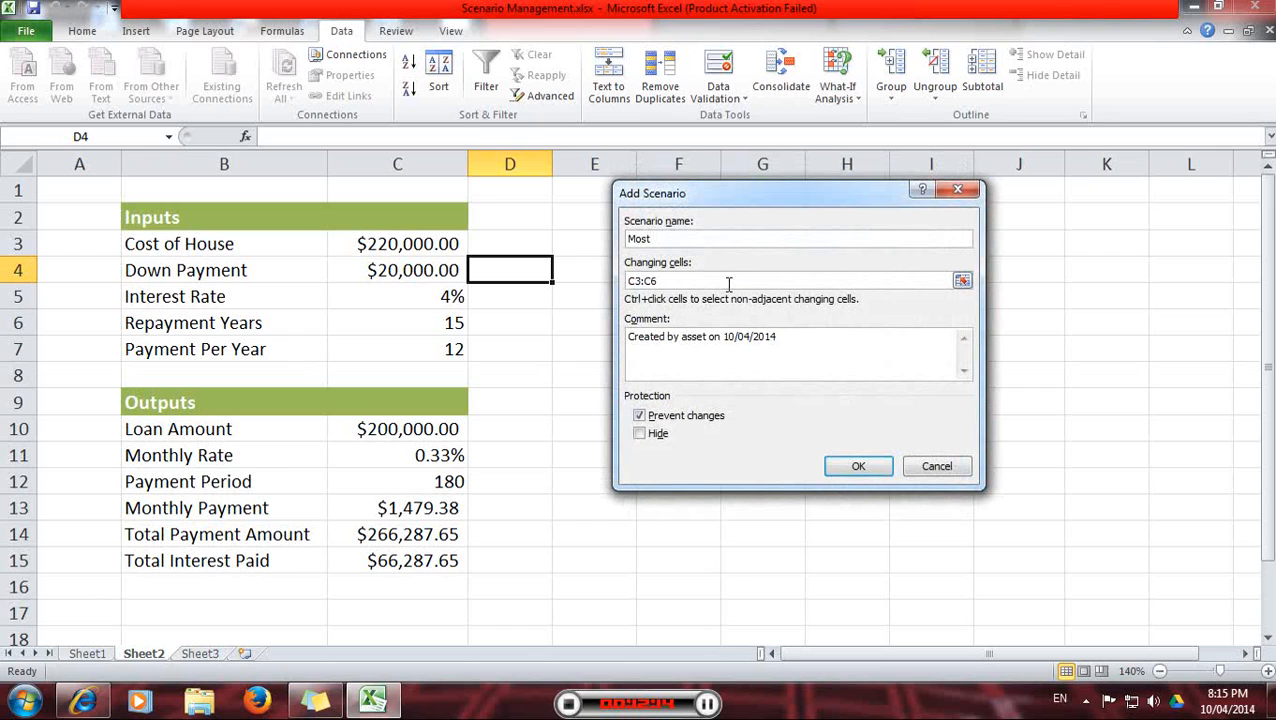
type("Likely")
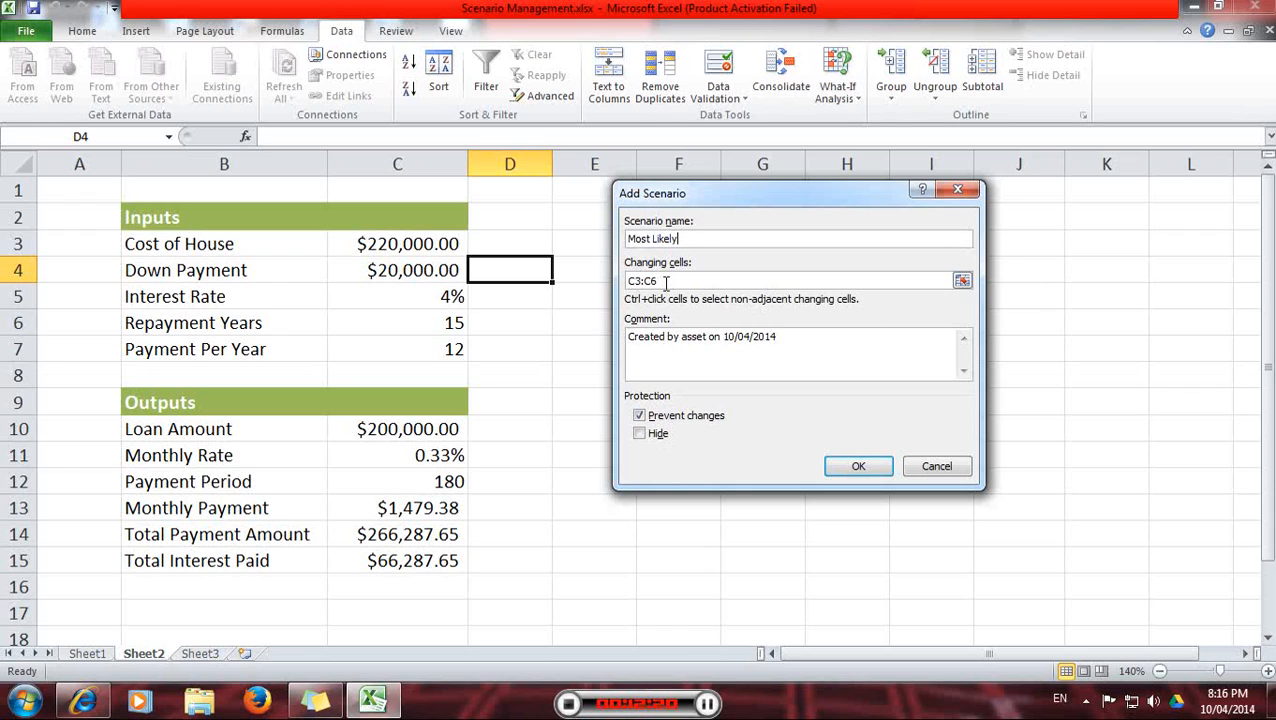
left_click(856, 470)
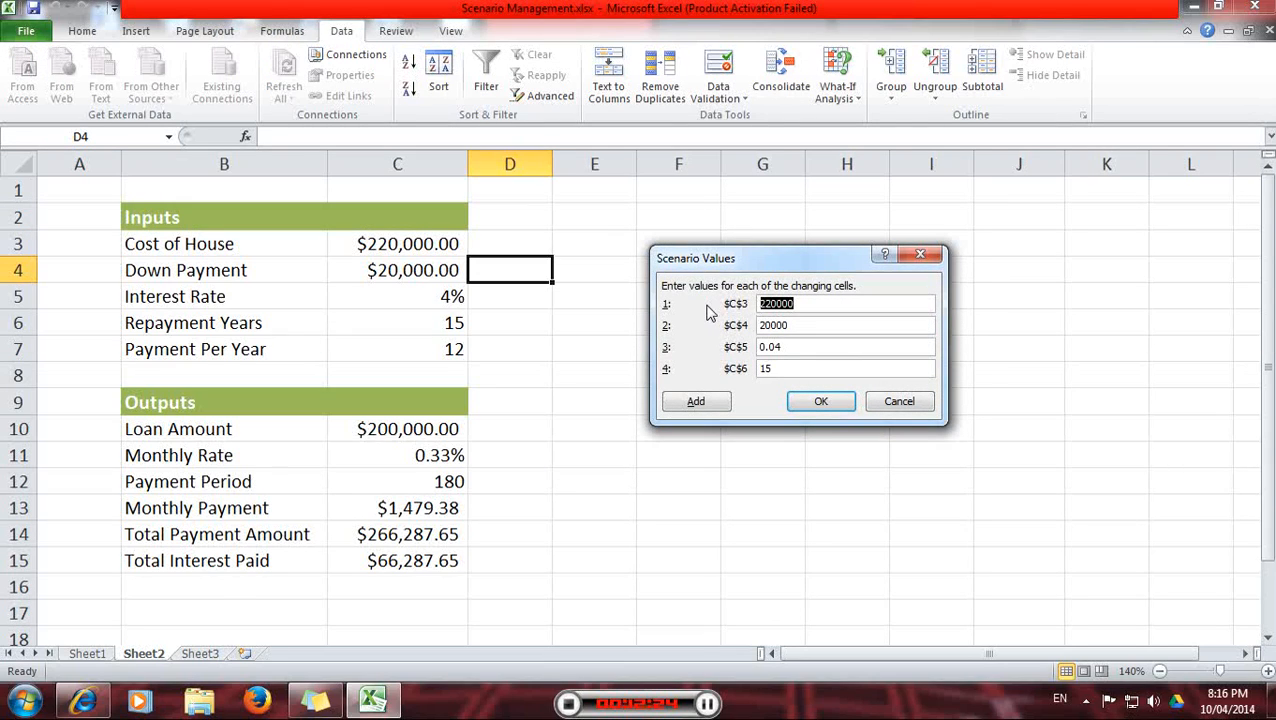
- Save the Most Likely values as 250000 for C3, 15000 for C4, 5% for C5 and 20 for C6
type("250000")
left_click_drag(796, 330, 735, 336)
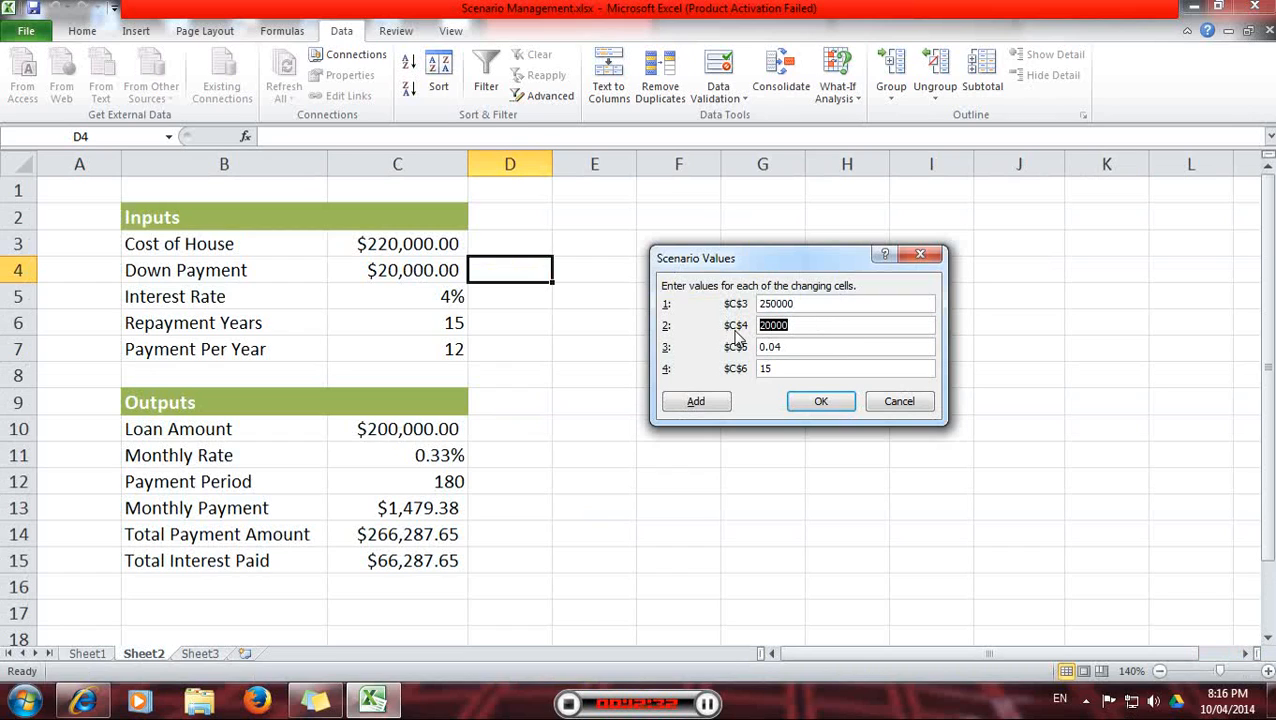
type("15000")
left_click_drag(793, 347, 720, 347)
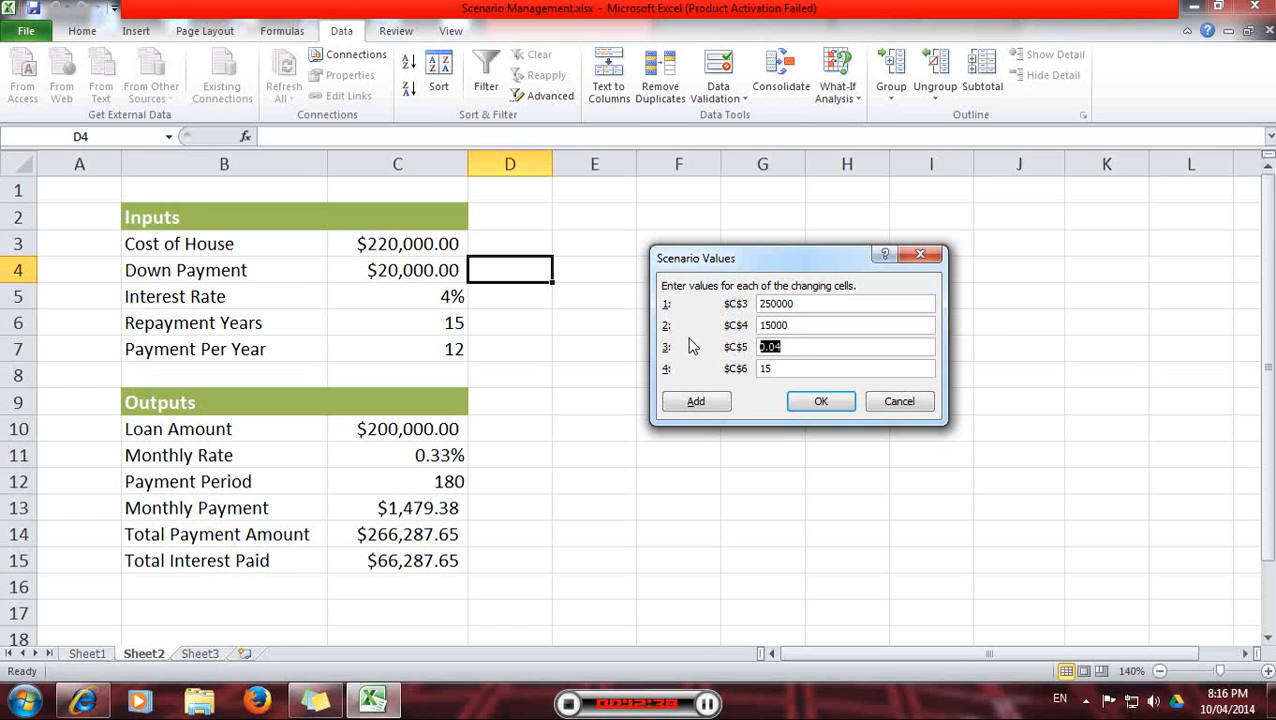
type("4%")
key("BackSpace")
key("BackSpace")
type("5%")
double_click(778, 368)
type("20")
left_click(824, 402)
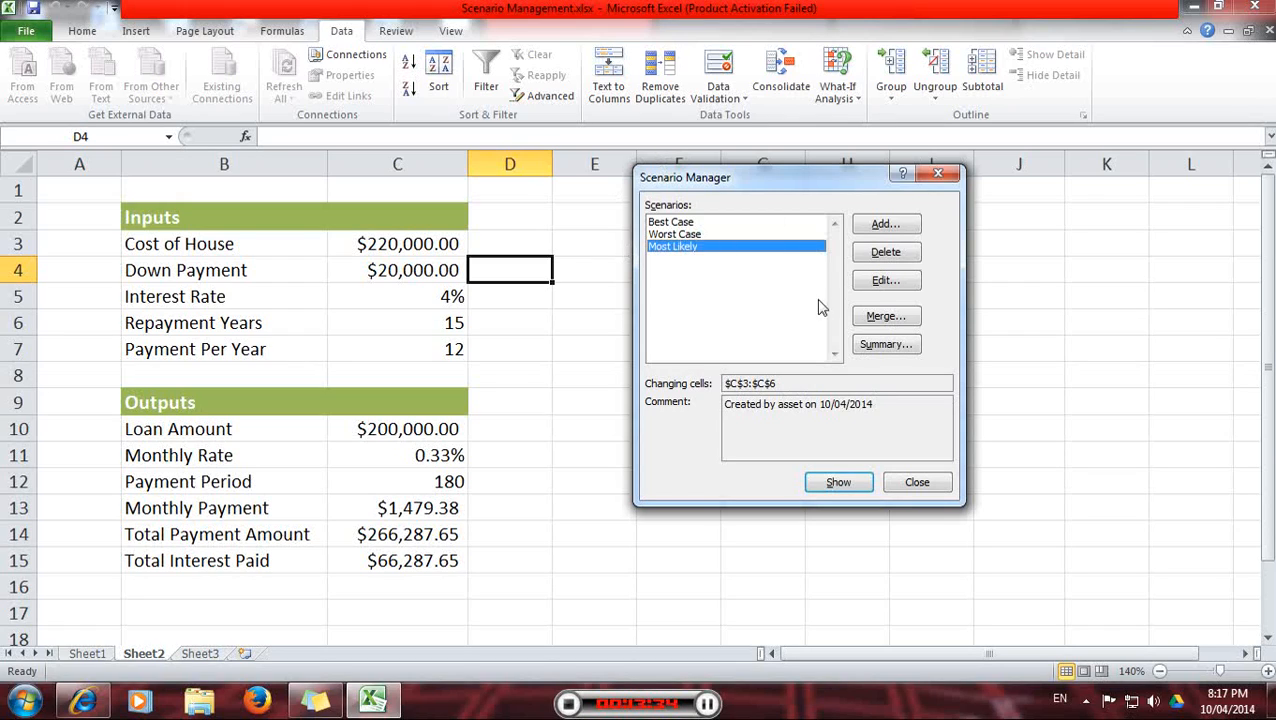
- Generate a Scenario summary report with C13:C15 as the result cells
left_click(880, 346)
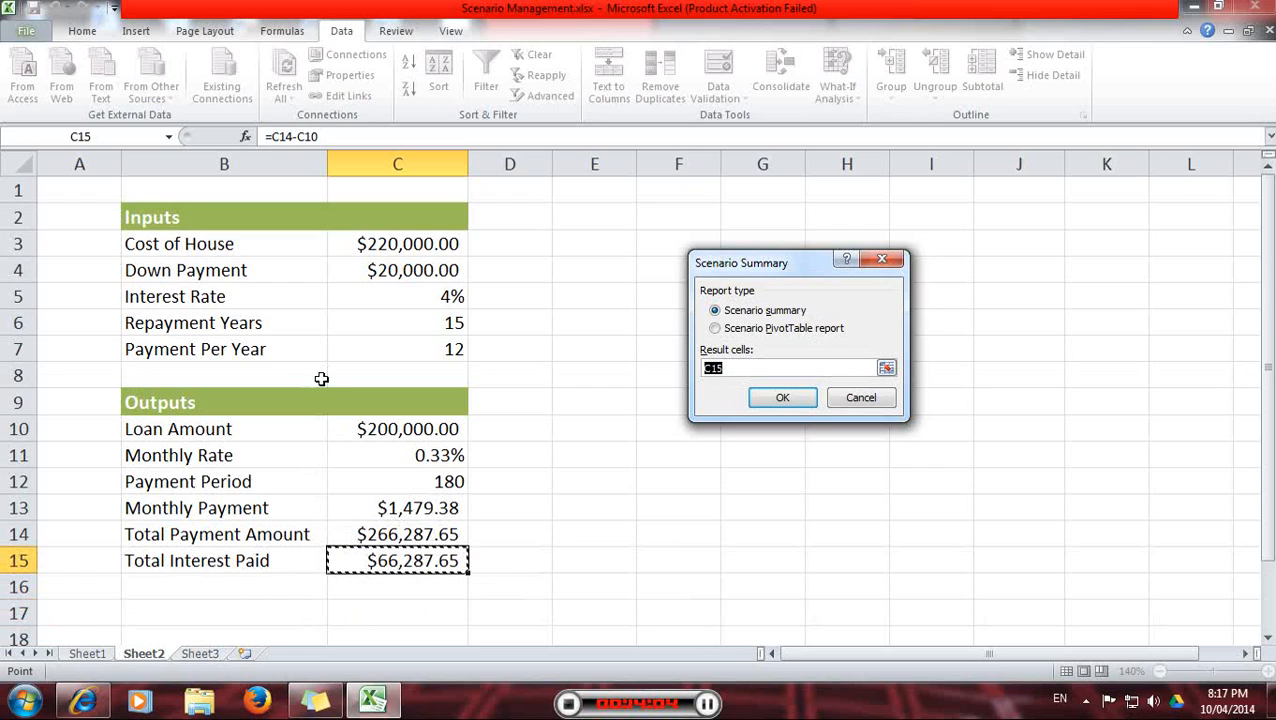
left_click(420, 510)
left_click_drag(420, 510, 423, 560)
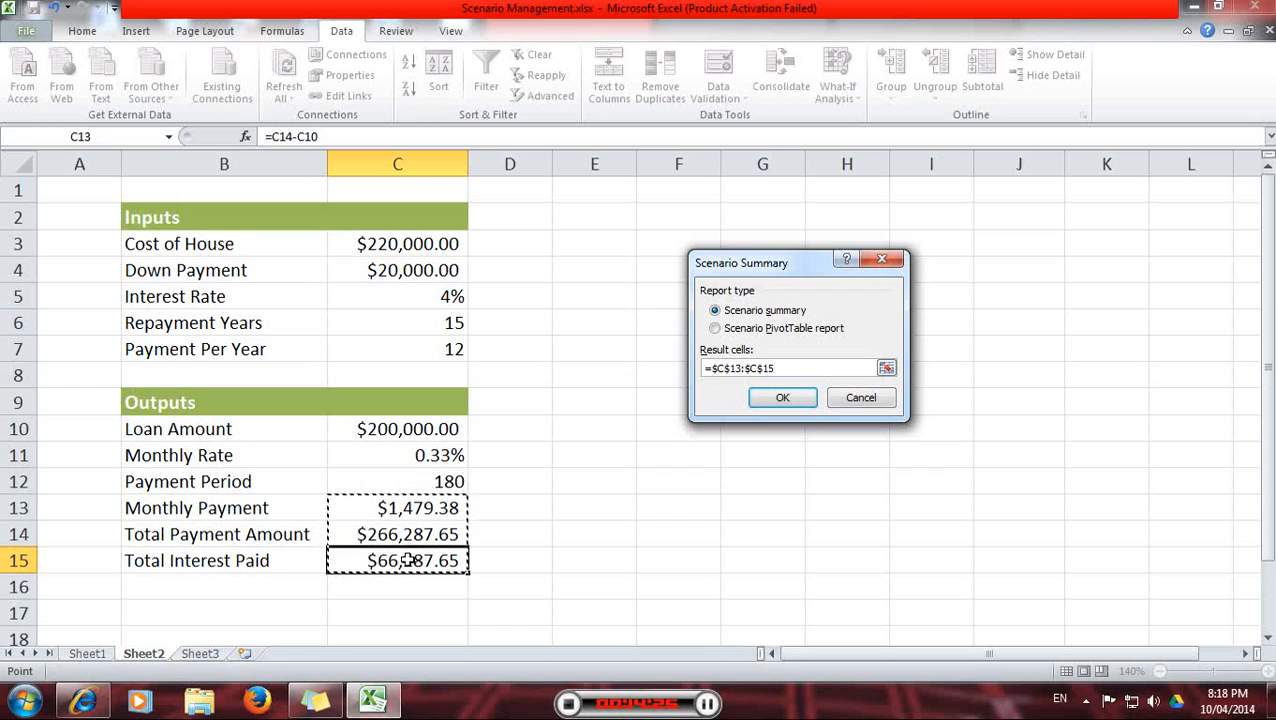
left_click(769, 401)
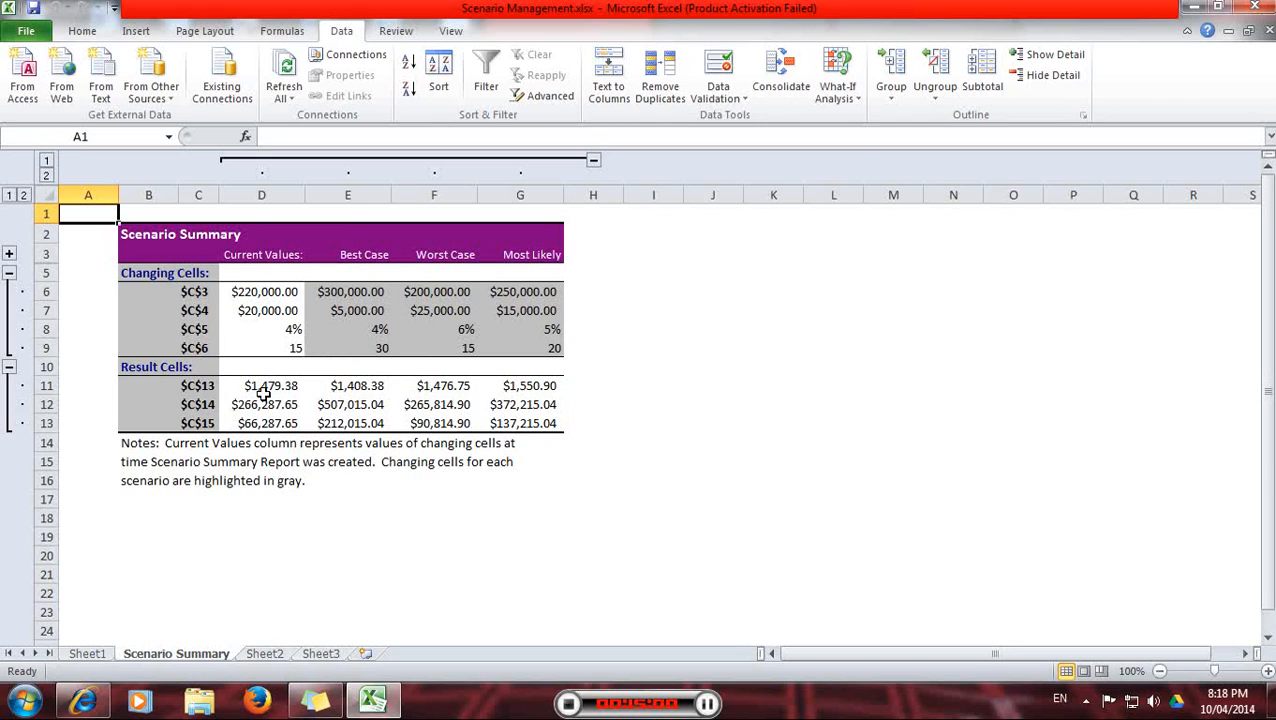
- Check the changing-cell references in the summary report, and copy their matching labels from B3:B6 on Sheet2
left_click_drag(185, 291, 180, 324)
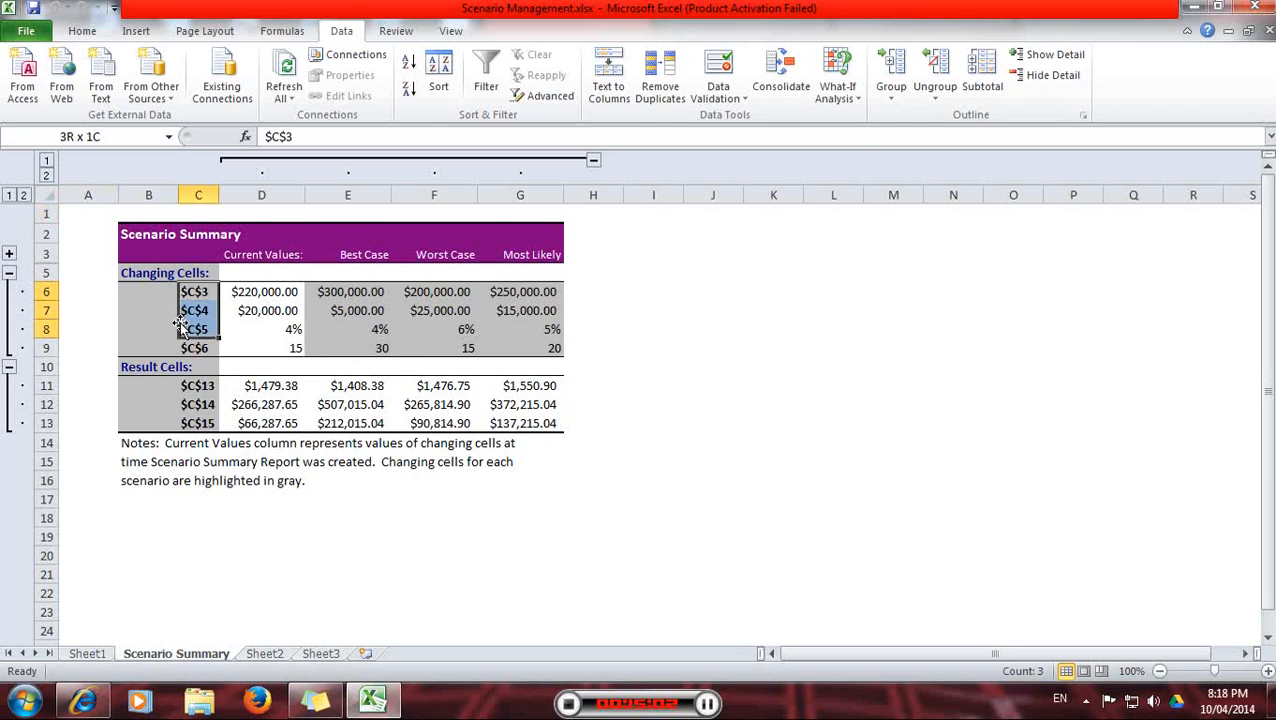
left_click(157, 292)
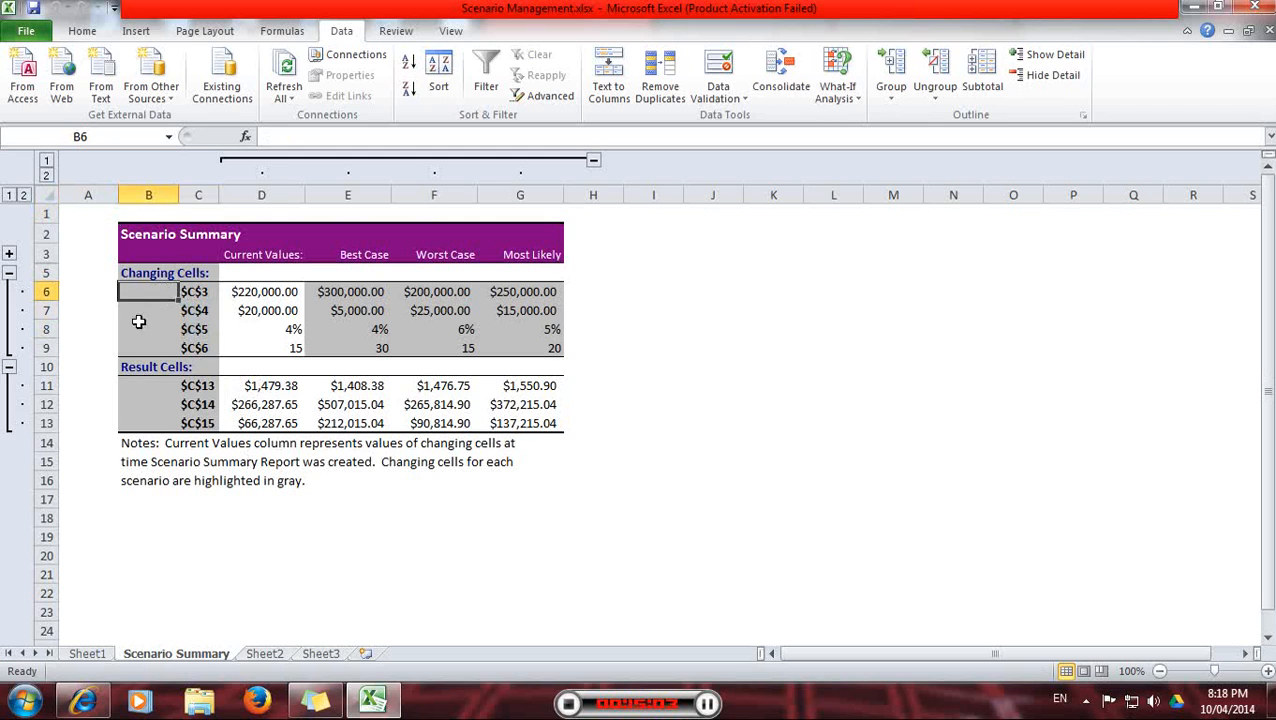
left_click(265, 654)
left_click_drag(187, 243, 177, 312)
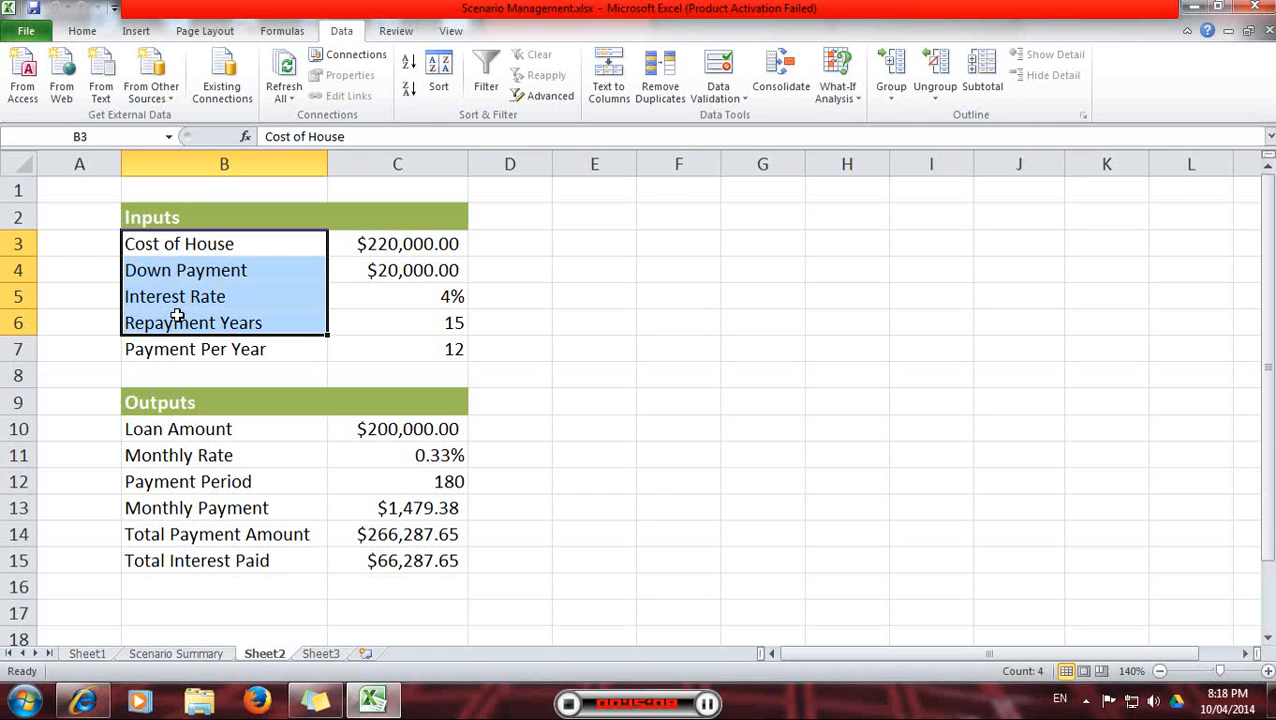
key("ctrl+c")
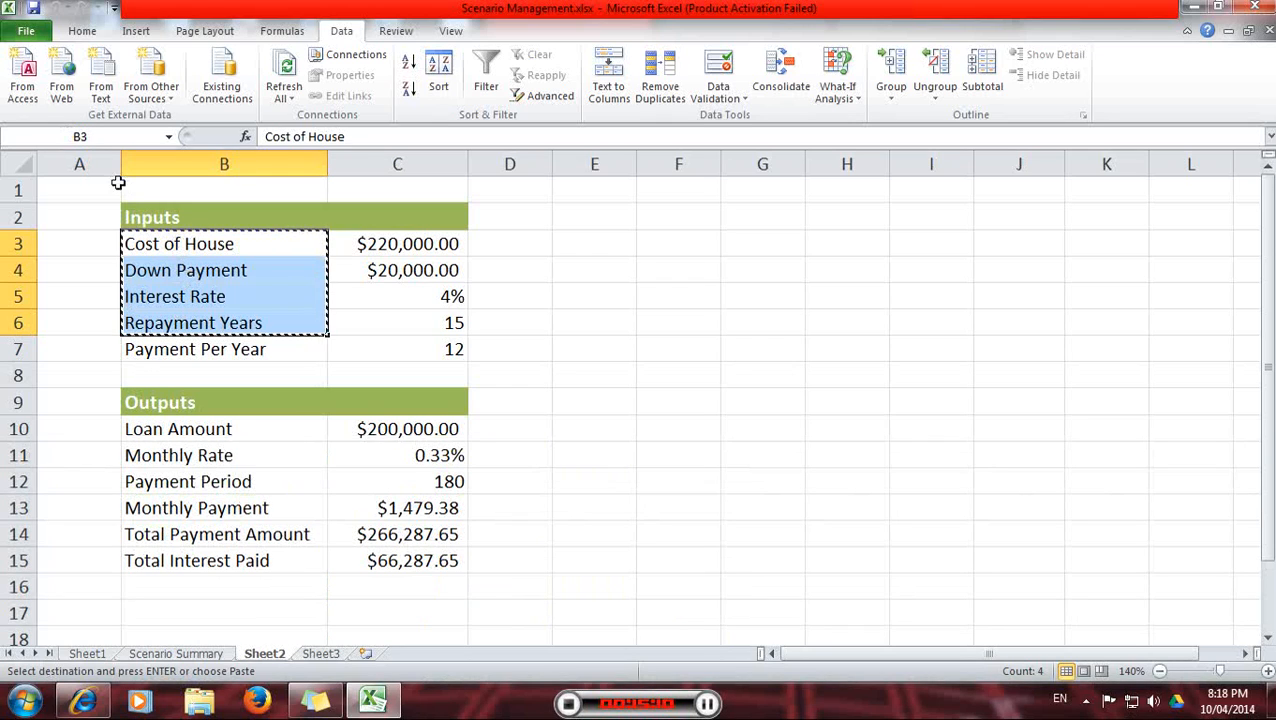
left_click(82, 31)
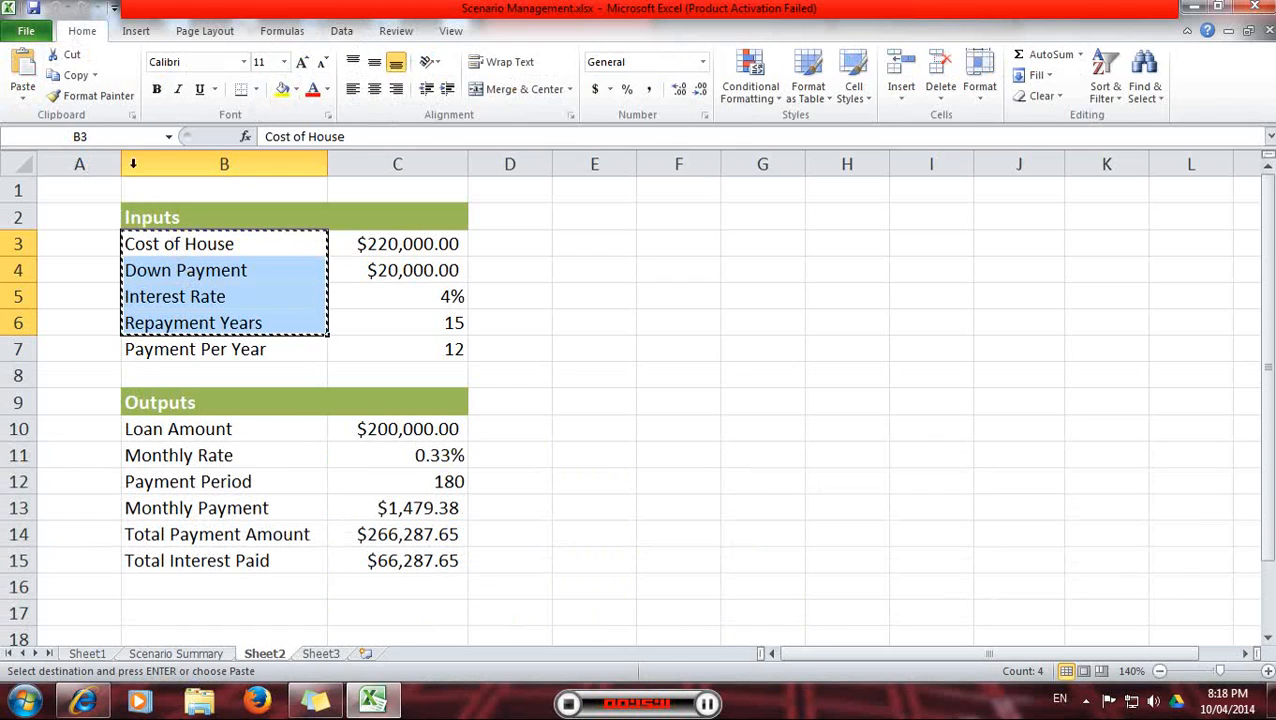
left_click(24, 100)
left_click(17, 221)
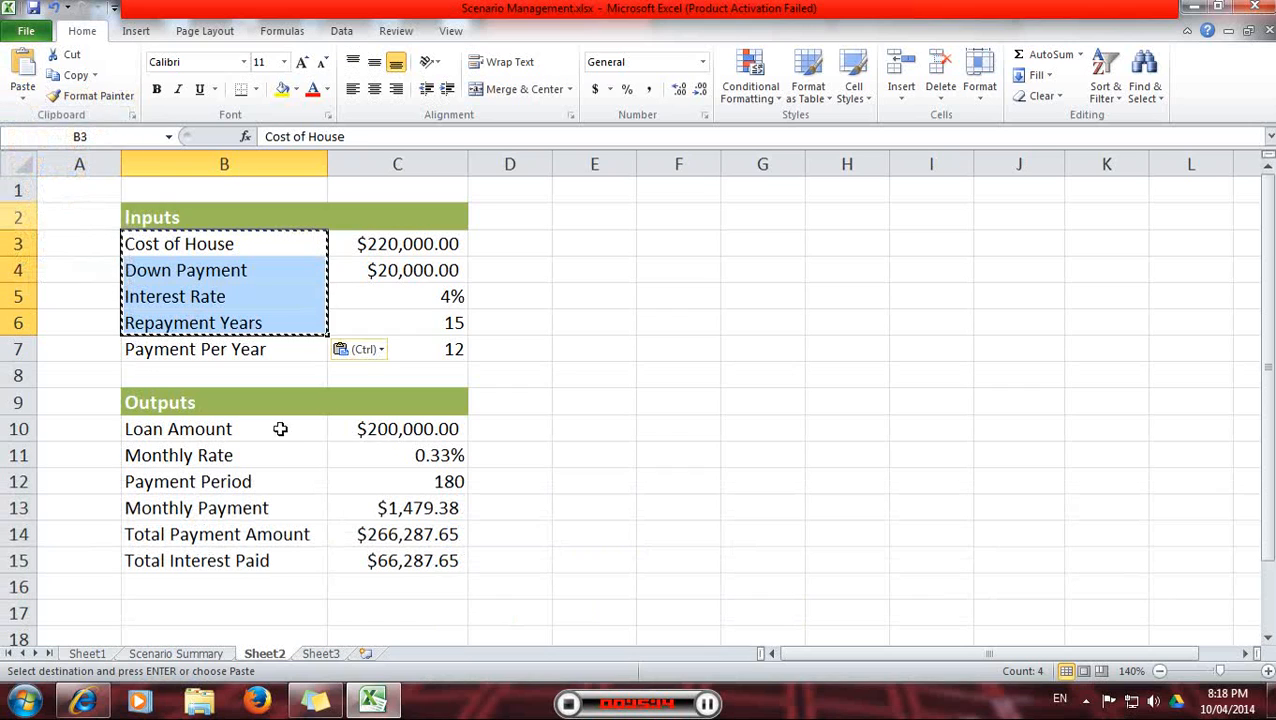
left_click(165, 655)
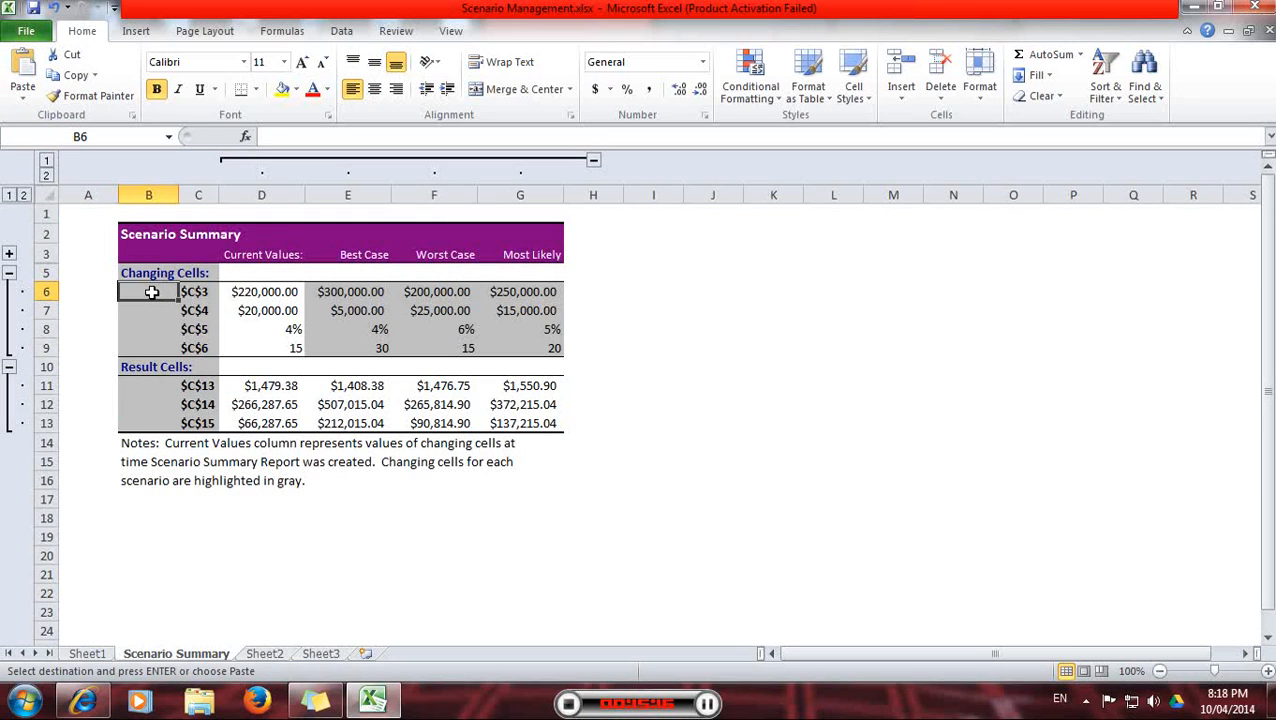
left_click_drag(151, 292, 150, 344)
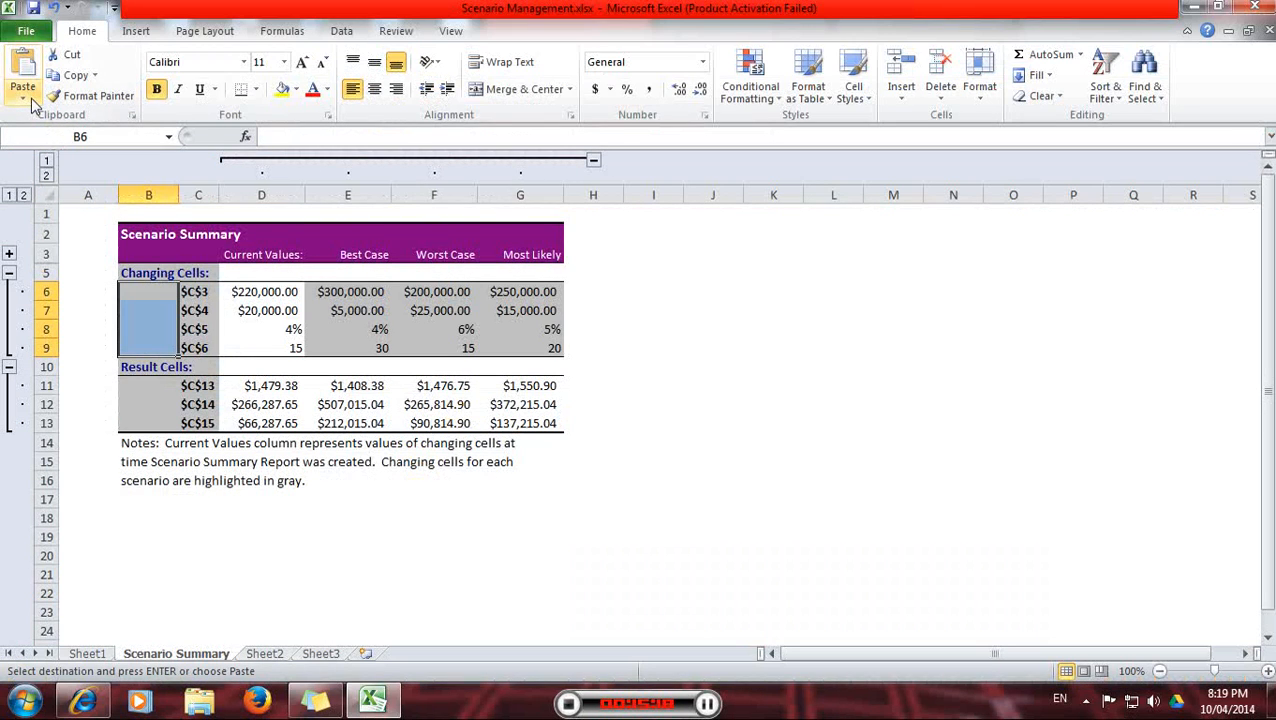
left_click(138, 291)
- Copy the input labels in B3:B6 on Sheet2 and paste them as values into B6:B9 of the Scenario Summary sheet
left_click(264, 653)
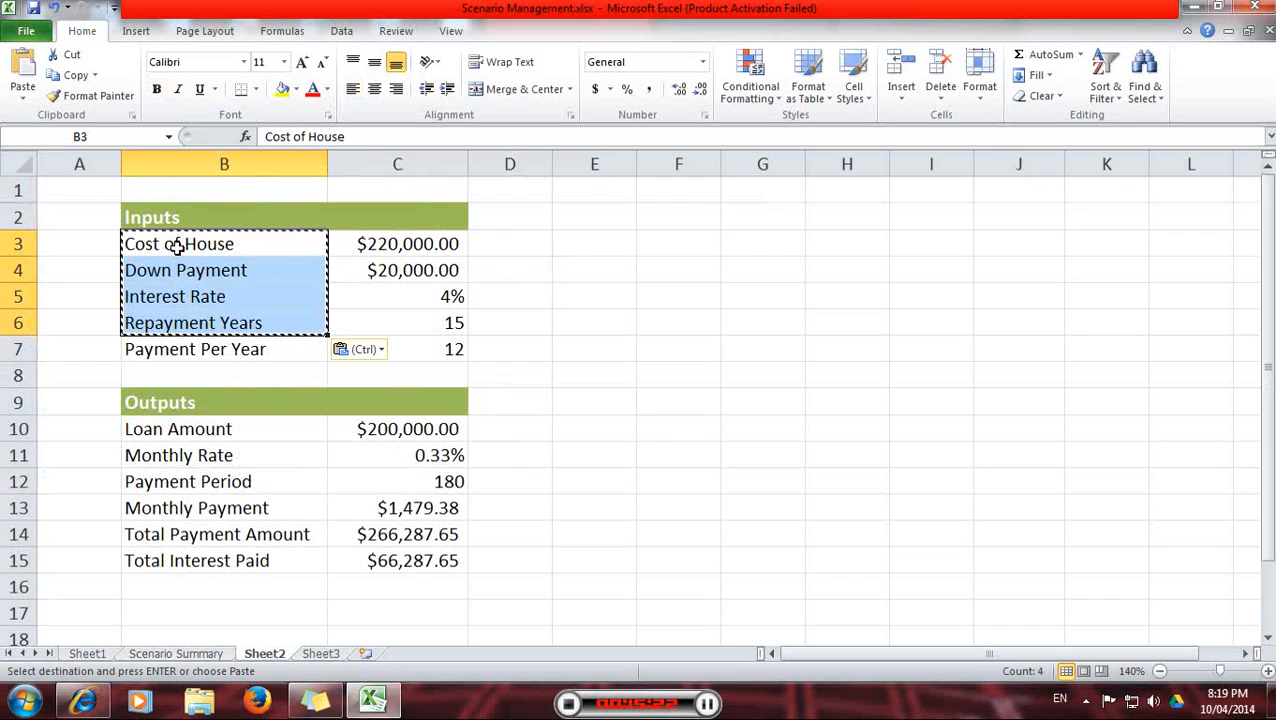
left_click_drag(142, 248, 180, 322)
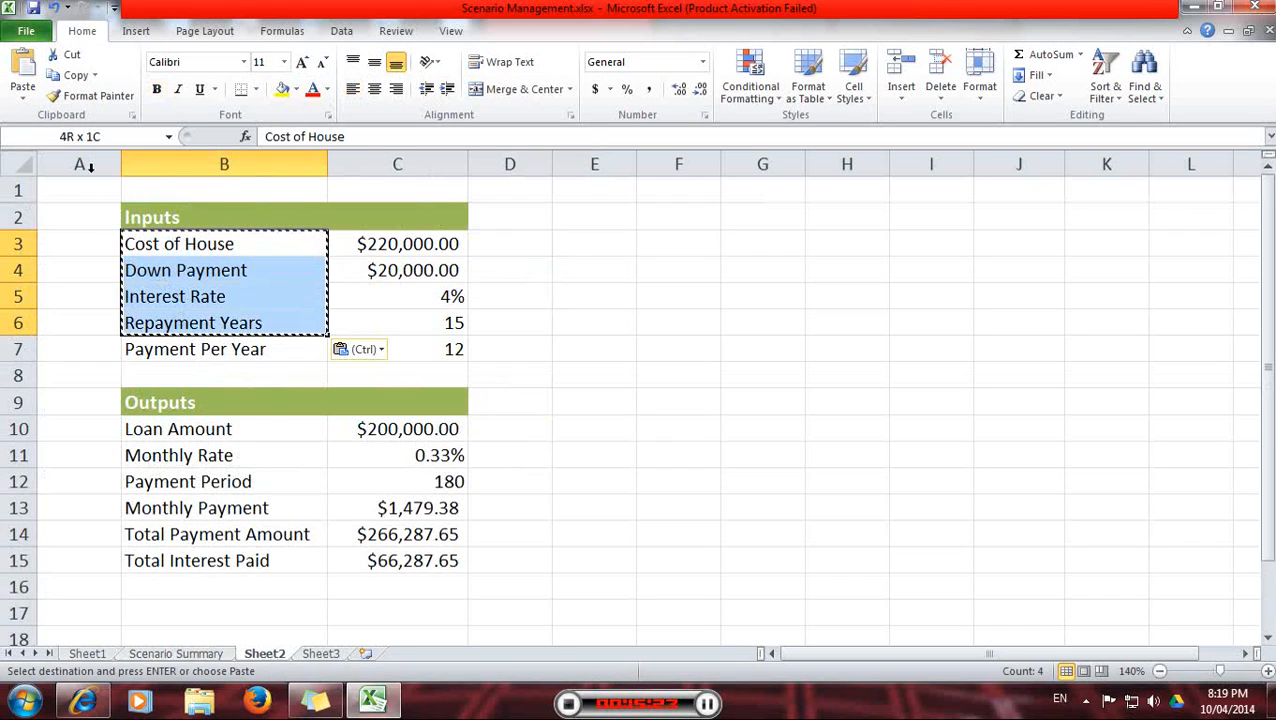
left_click(70, 75)
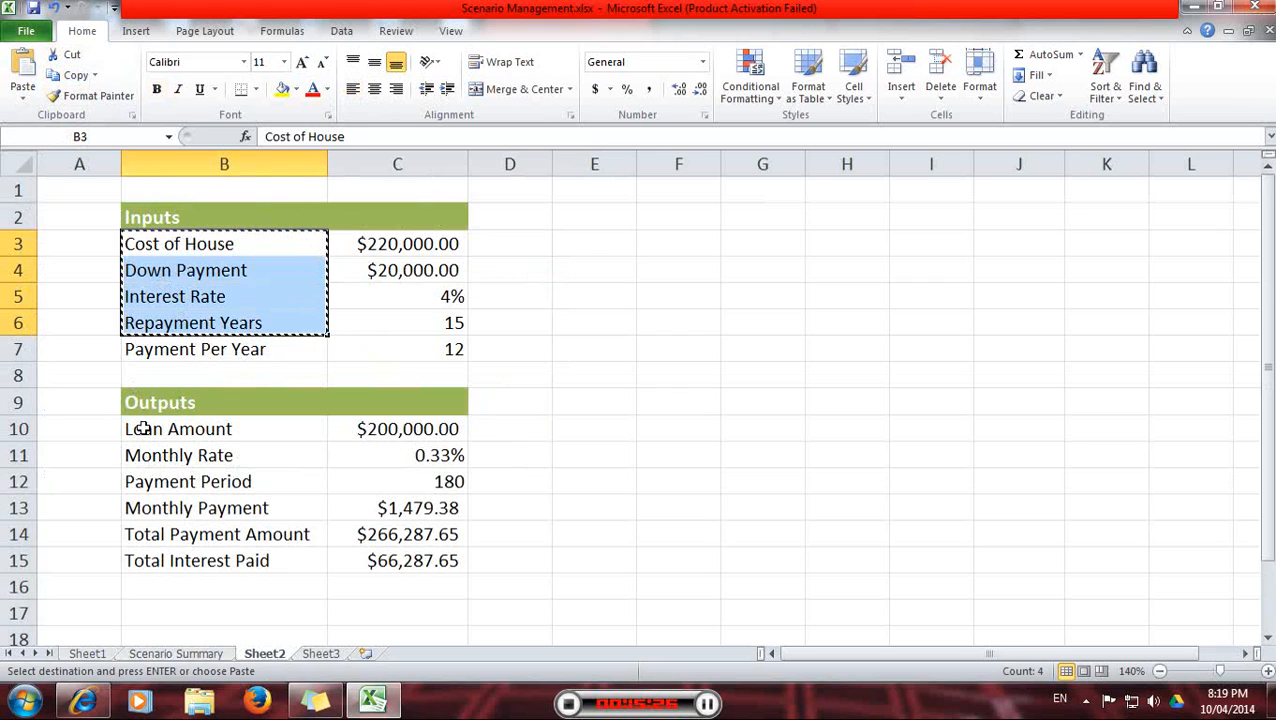
left_click(160, 656)
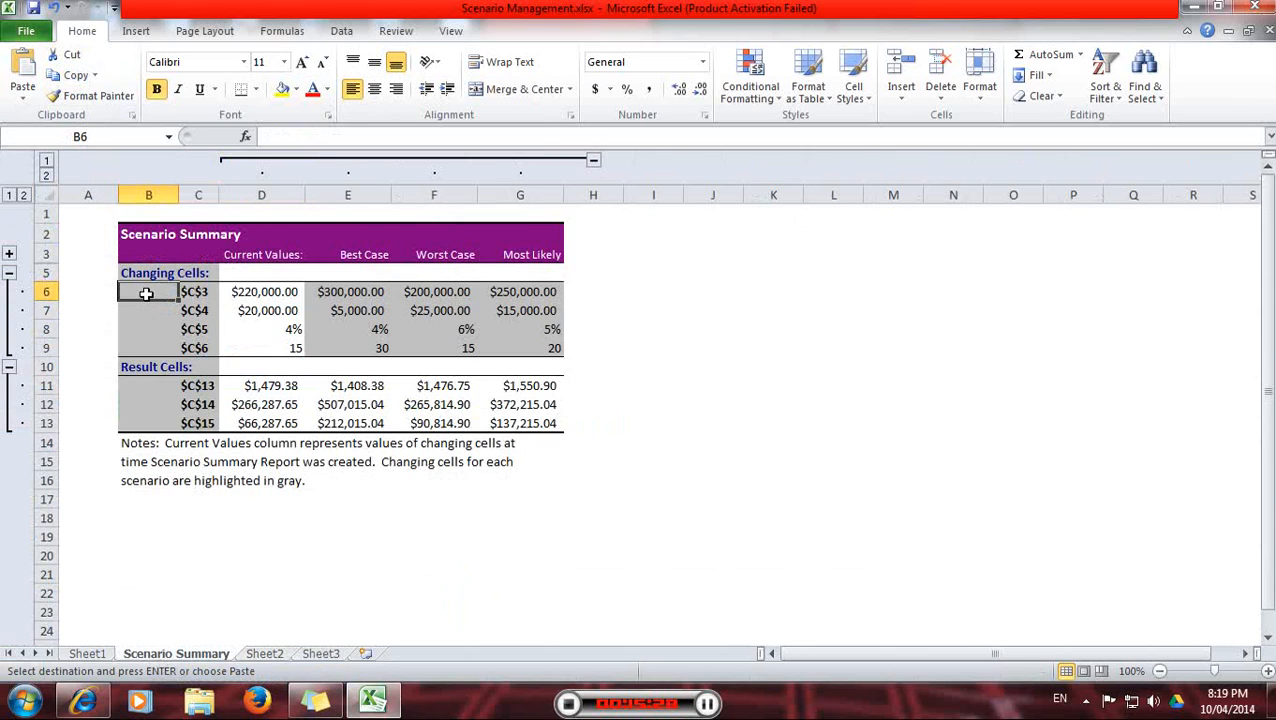
left_click_drag(142, 291, 143, 347)
left_click(23, 94)
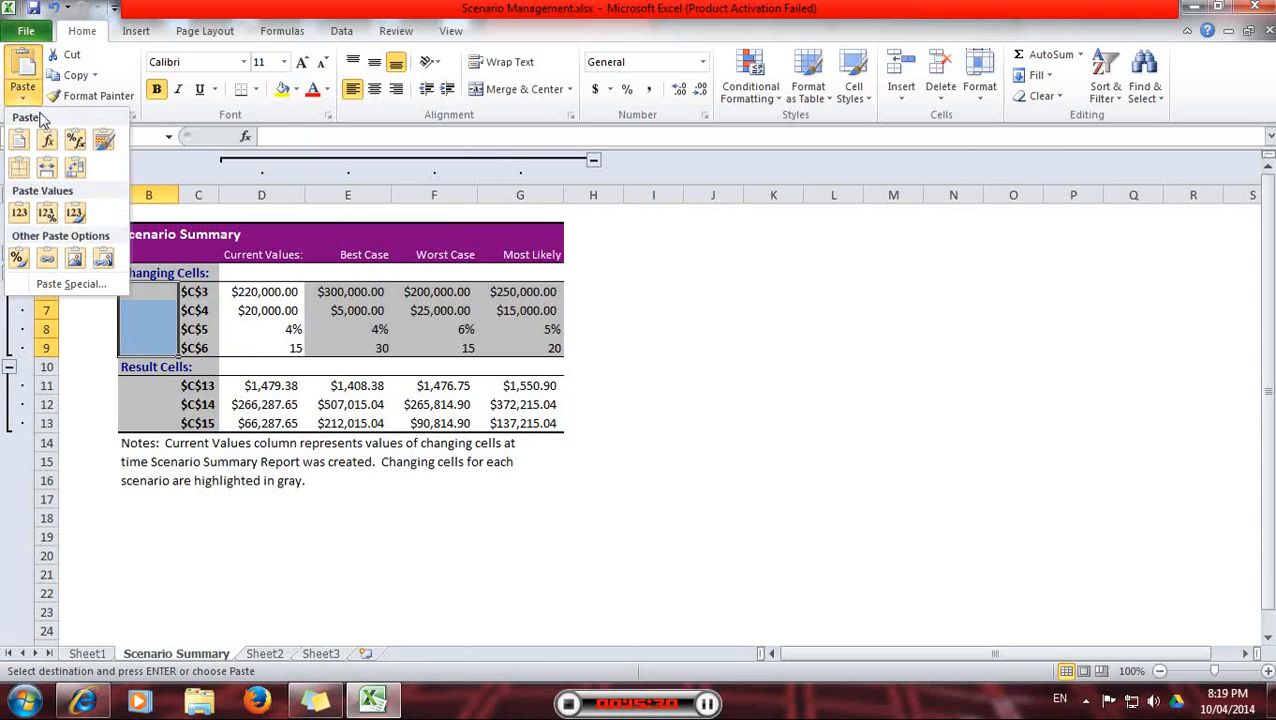
left_click(19, 213)
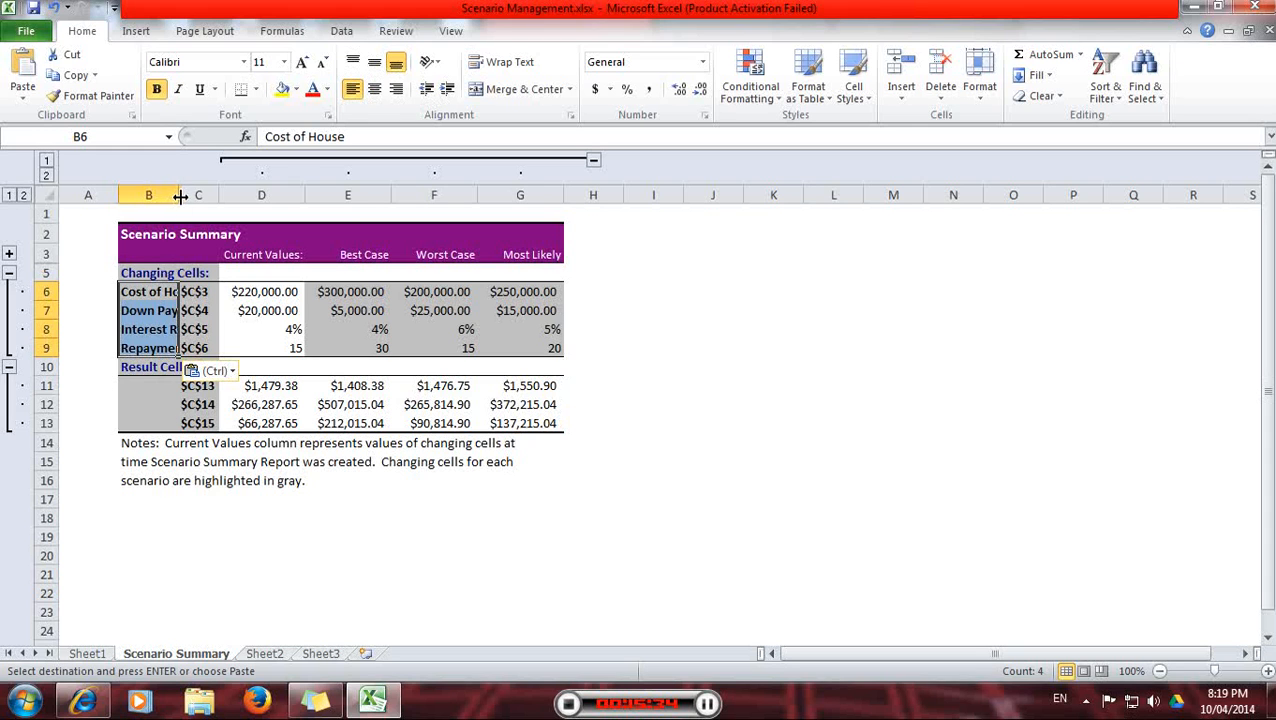
- Delete the cell-reference column C from the summary report and widen column B to fit the changing-cell labels
left_click_drag(179, 195, 205, 195)
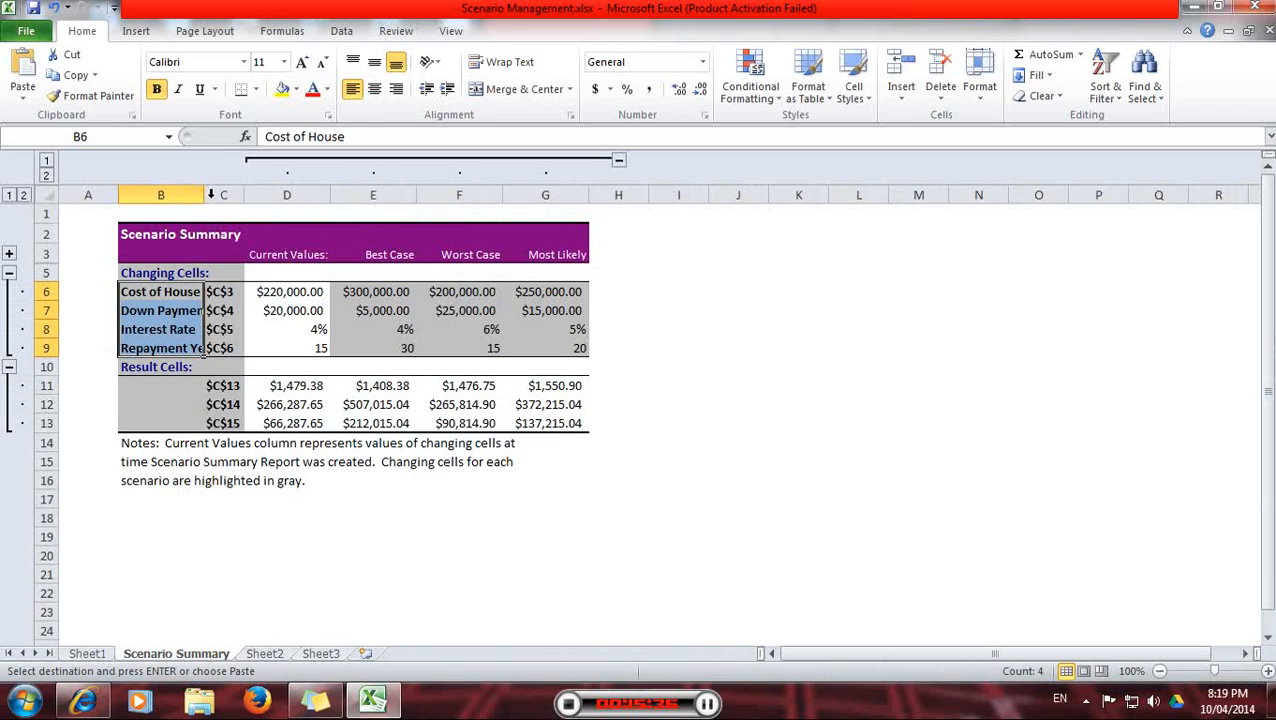
left_click(224, 195)
right_click(224, 195)
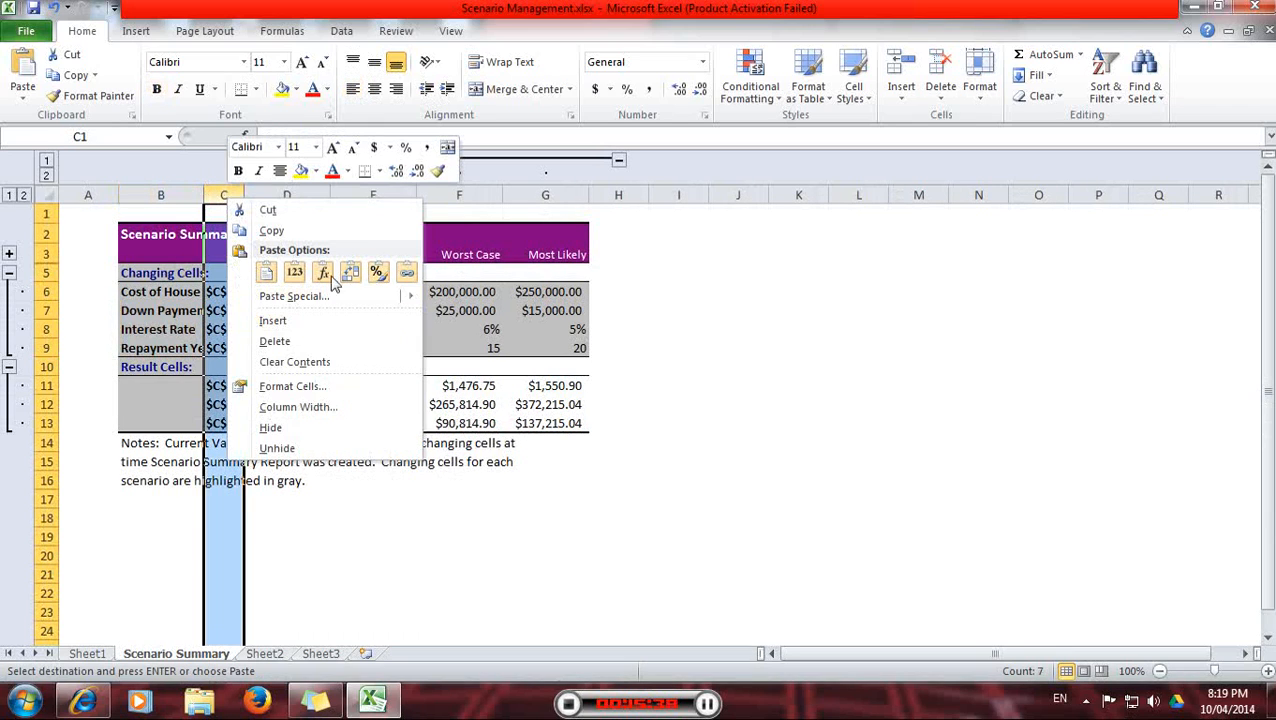
left_click(288, 341)
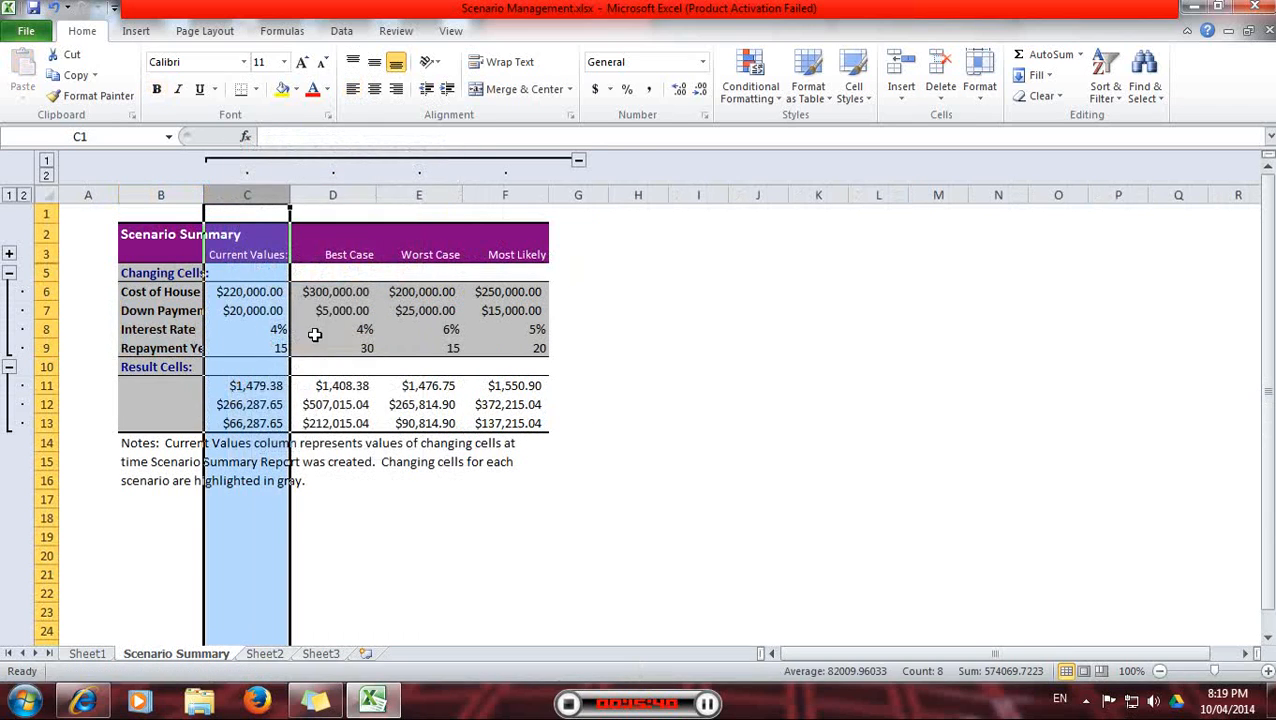
left_click(160, 388)
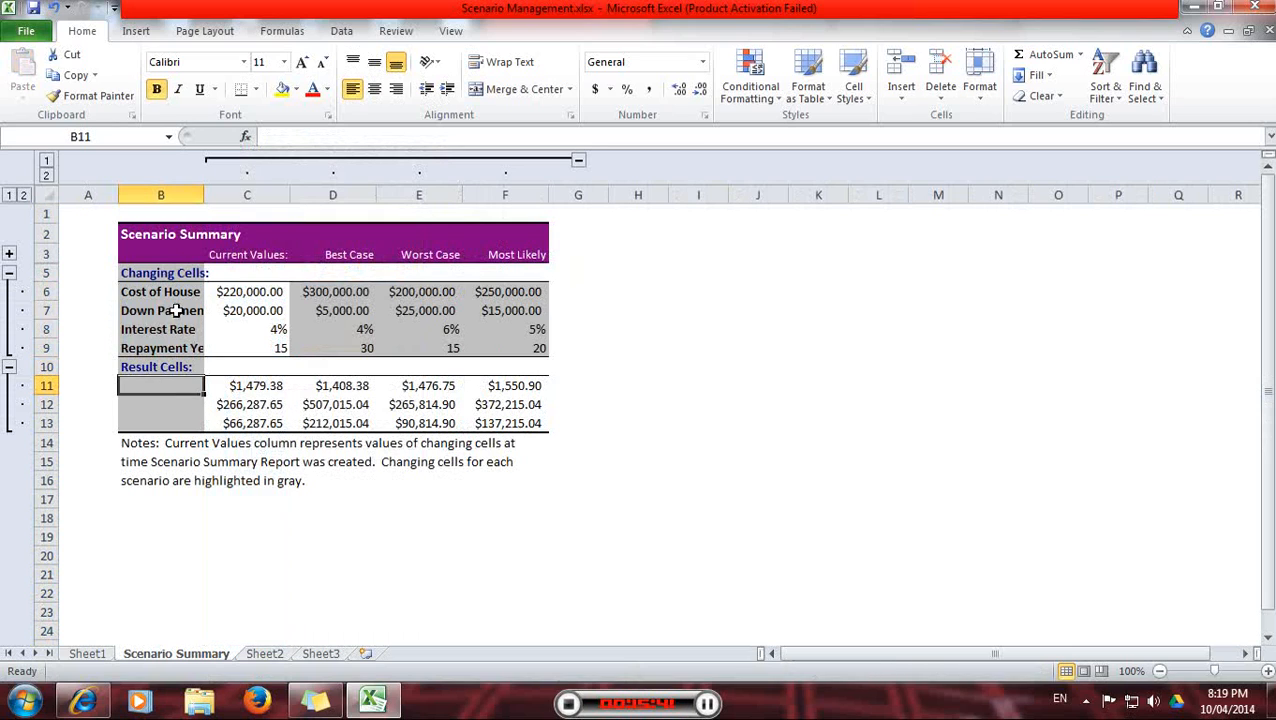
double_click(206, 195)
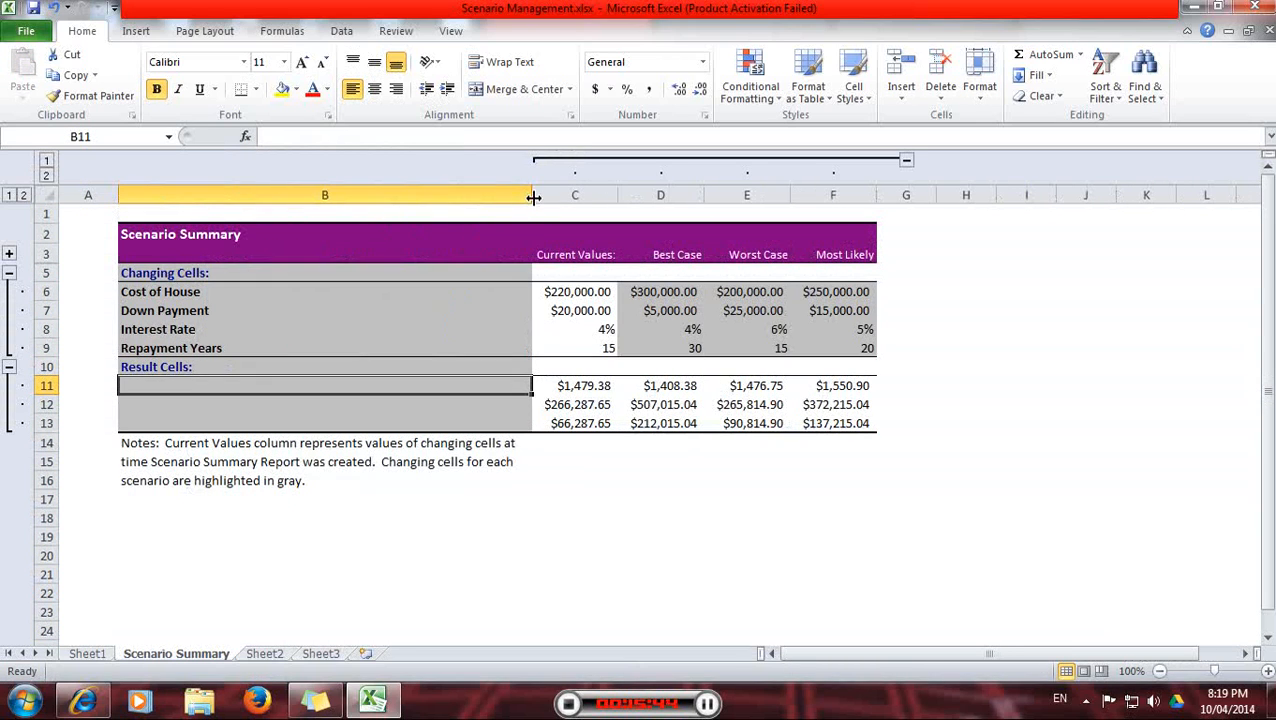
left_click_drag(533, 198, 238, 196)
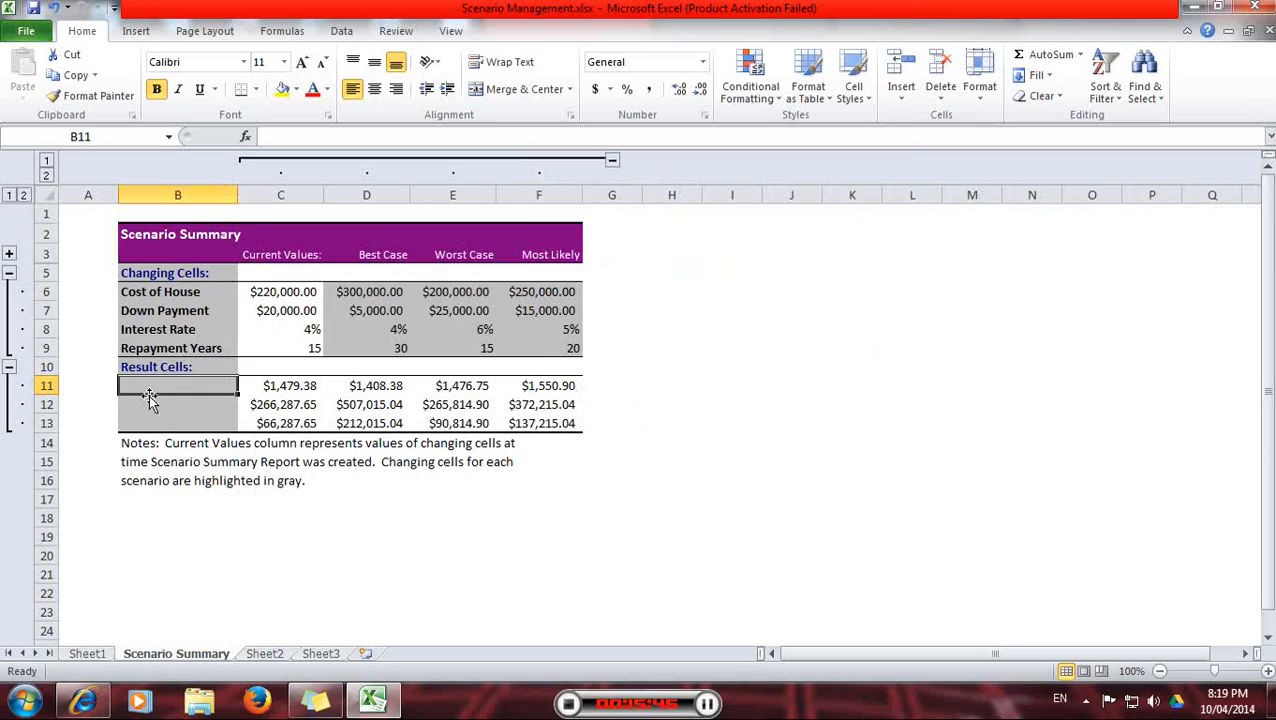
- Copy labels B13:B15 from Sheet2 as values into B11:B13 of the Scenario Summary, and widen column B to fit them
left_click(267, 654)
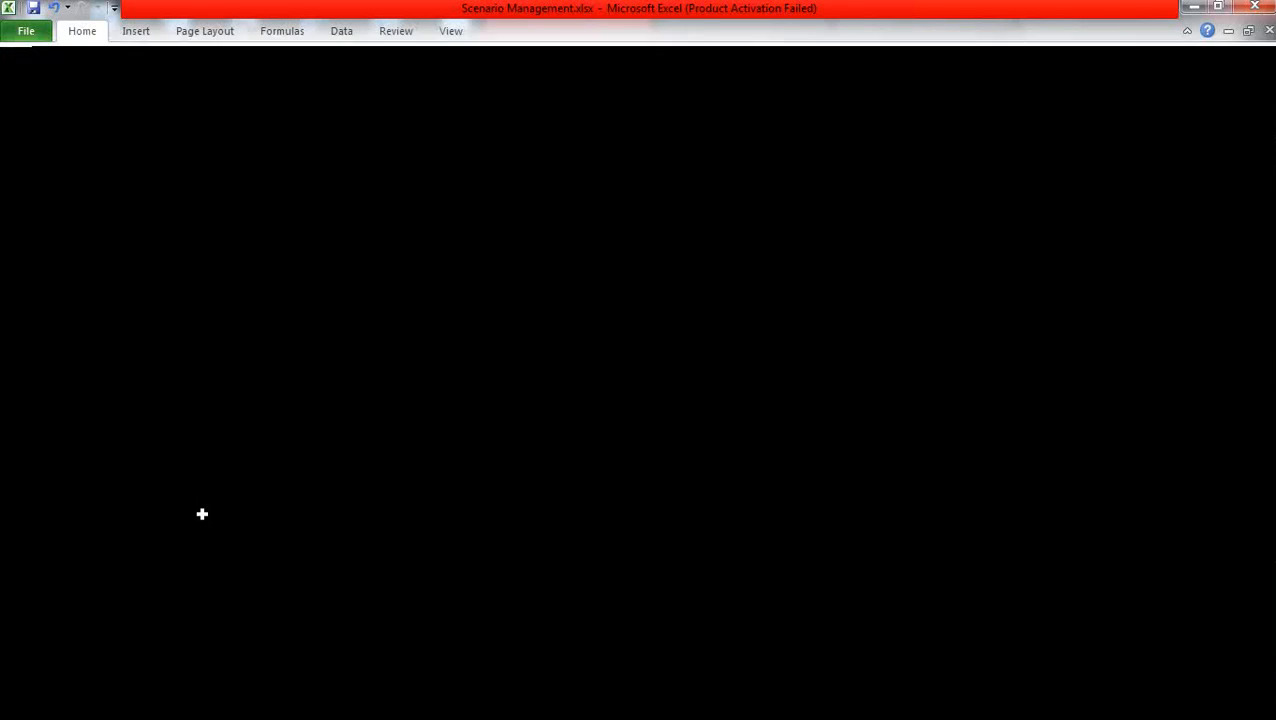
left_click_drag(202, 513, 203, 556)
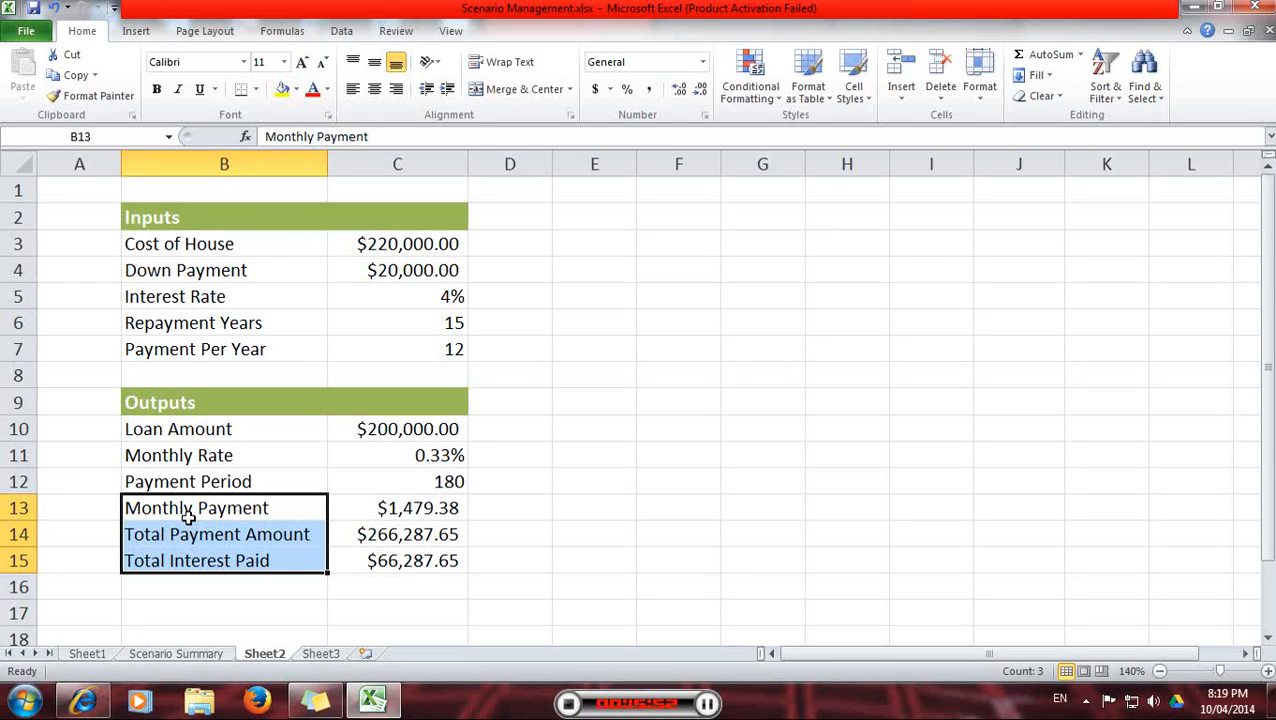
right_click(188, 518)
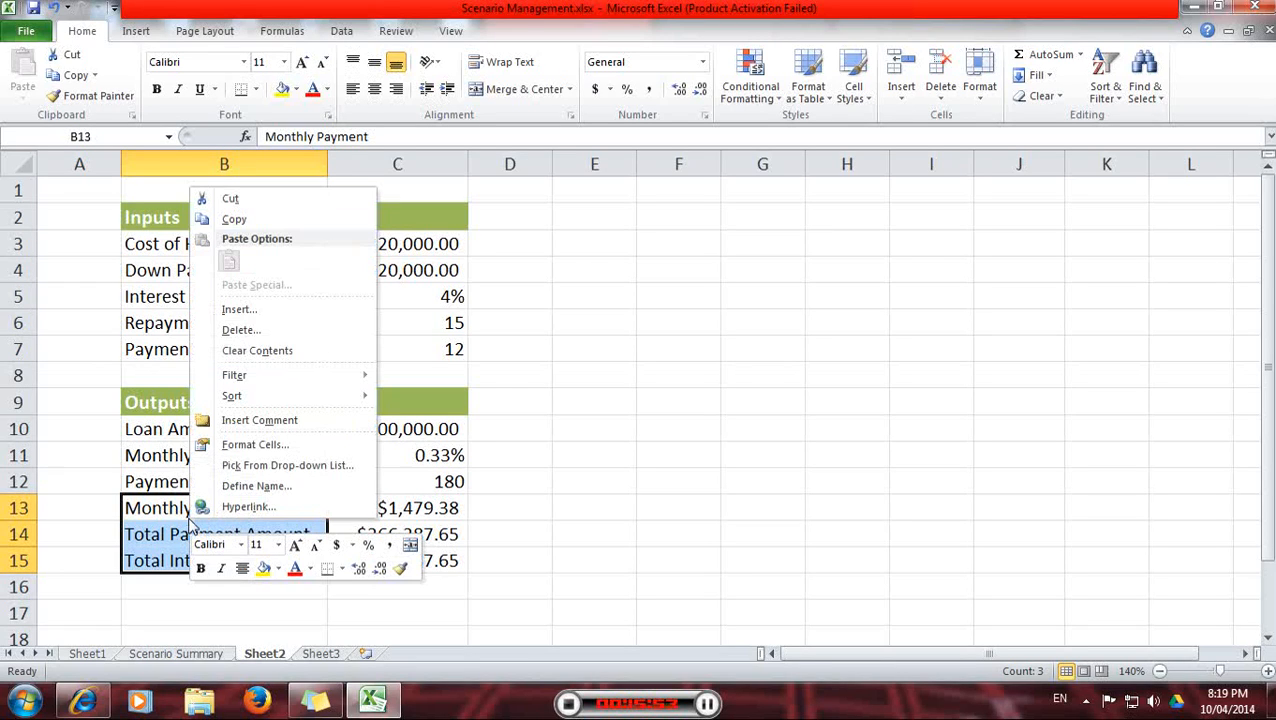
left_click(250, 220)
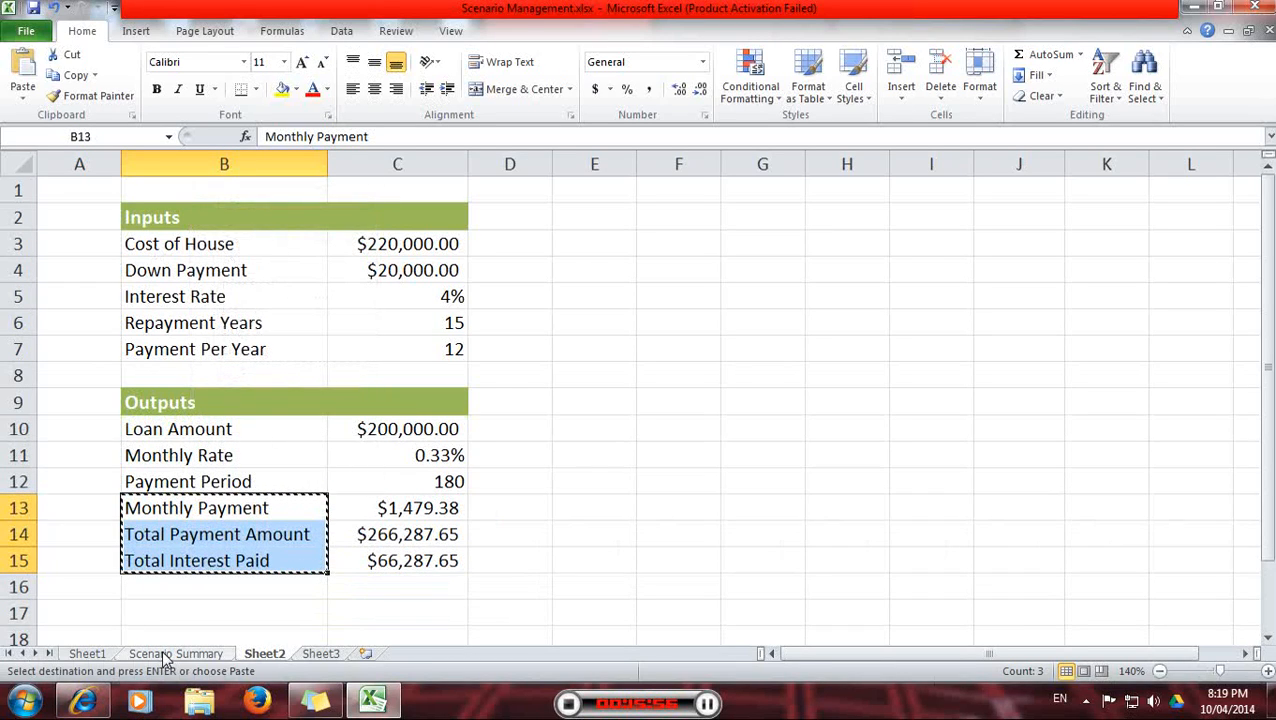
left_click(175, 653)
left_click_drag(160, 386, 155, 424)
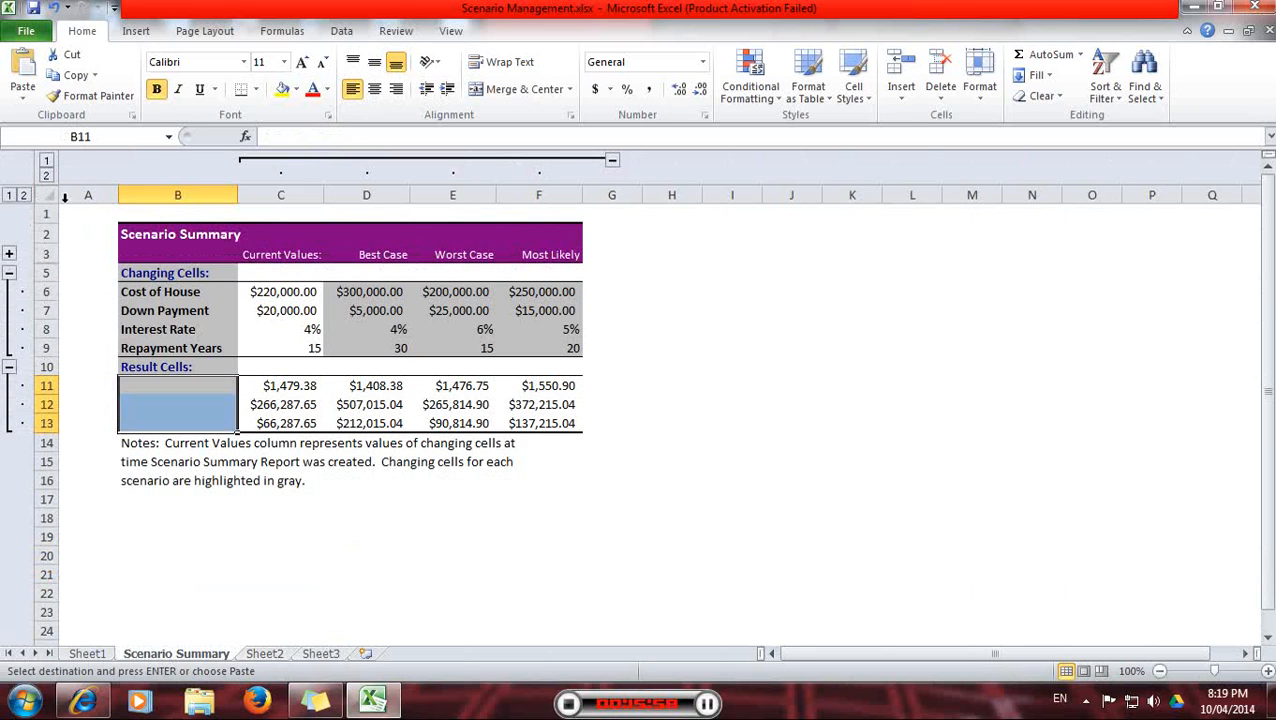
left_click(23, 95)
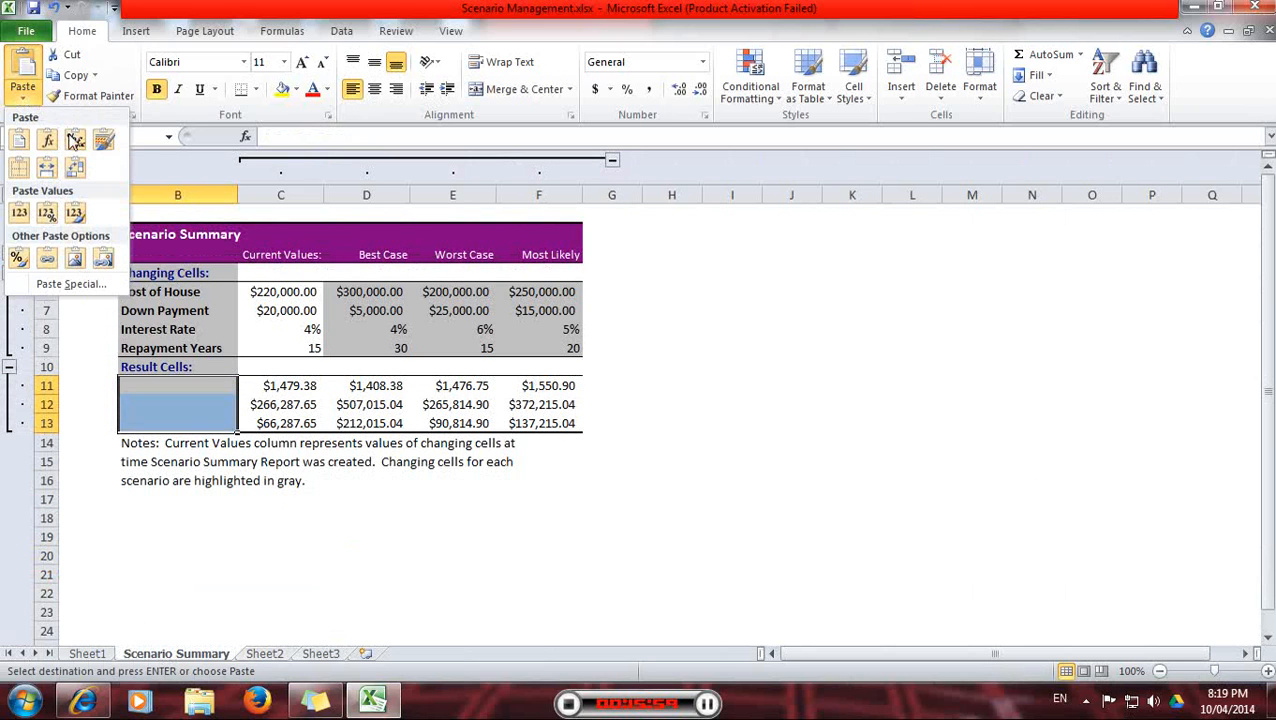
left_click(17, 215)
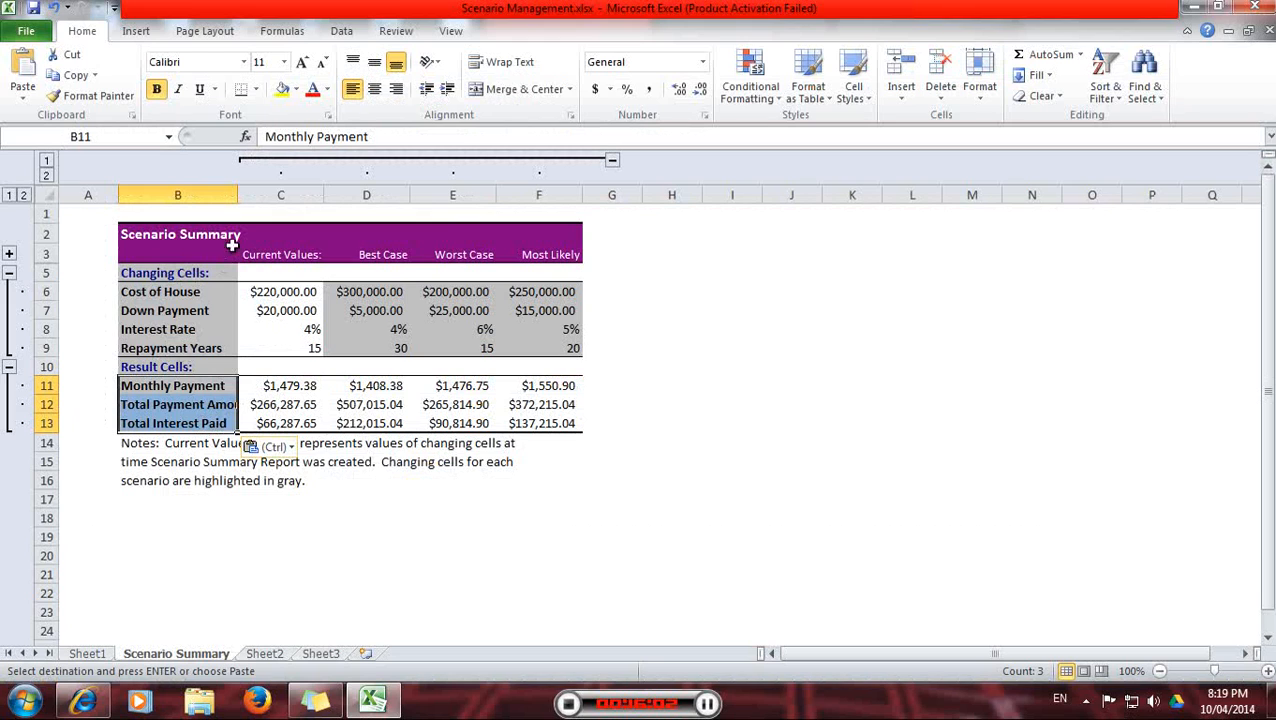
left_click_drag(237, 195, 271, 195)
left_click(205, 515)
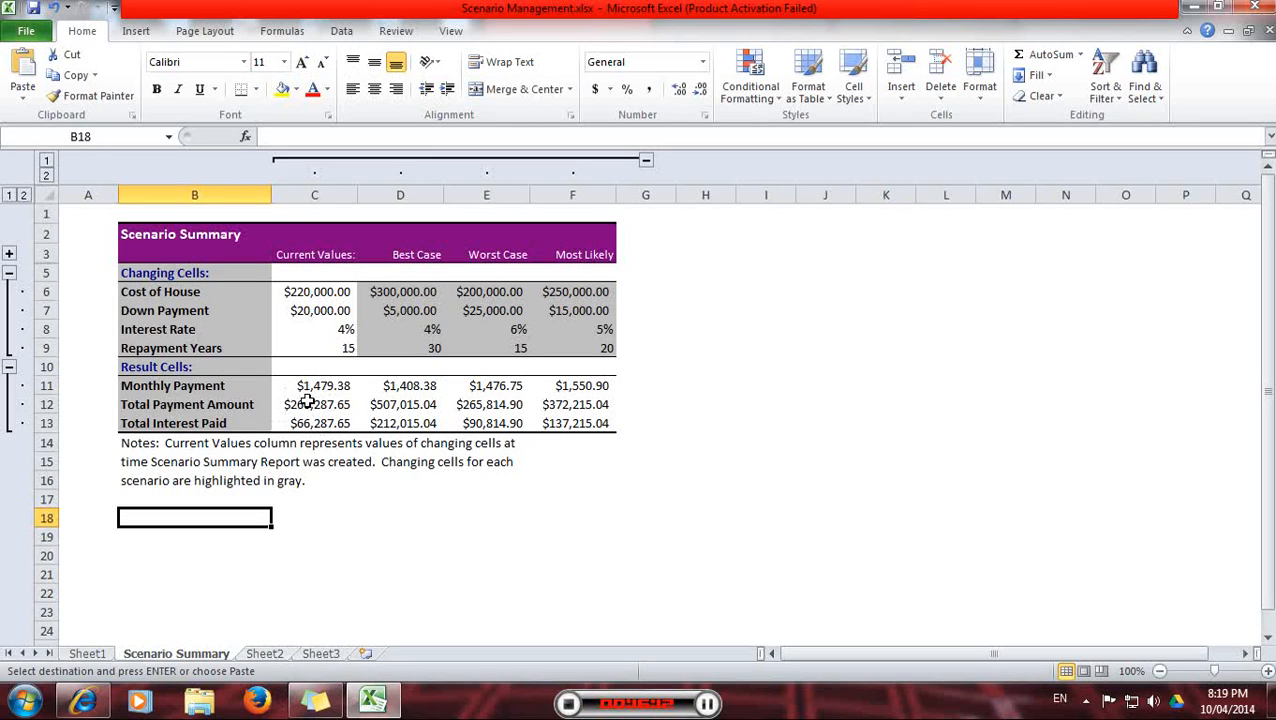
- Compare the scenario results in the summary report, including the Best Case monthly payment, with the loan worksheet on Sheet2
left_click(250, 654)
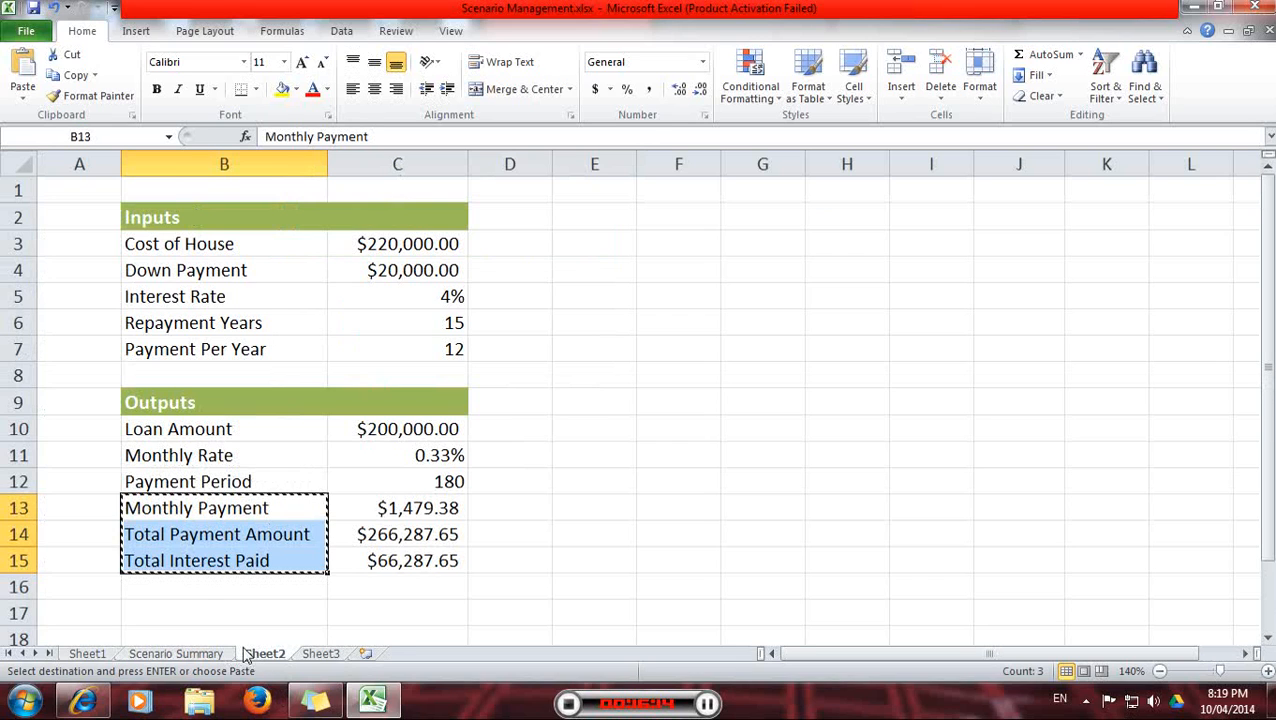
left_click(204, 654)
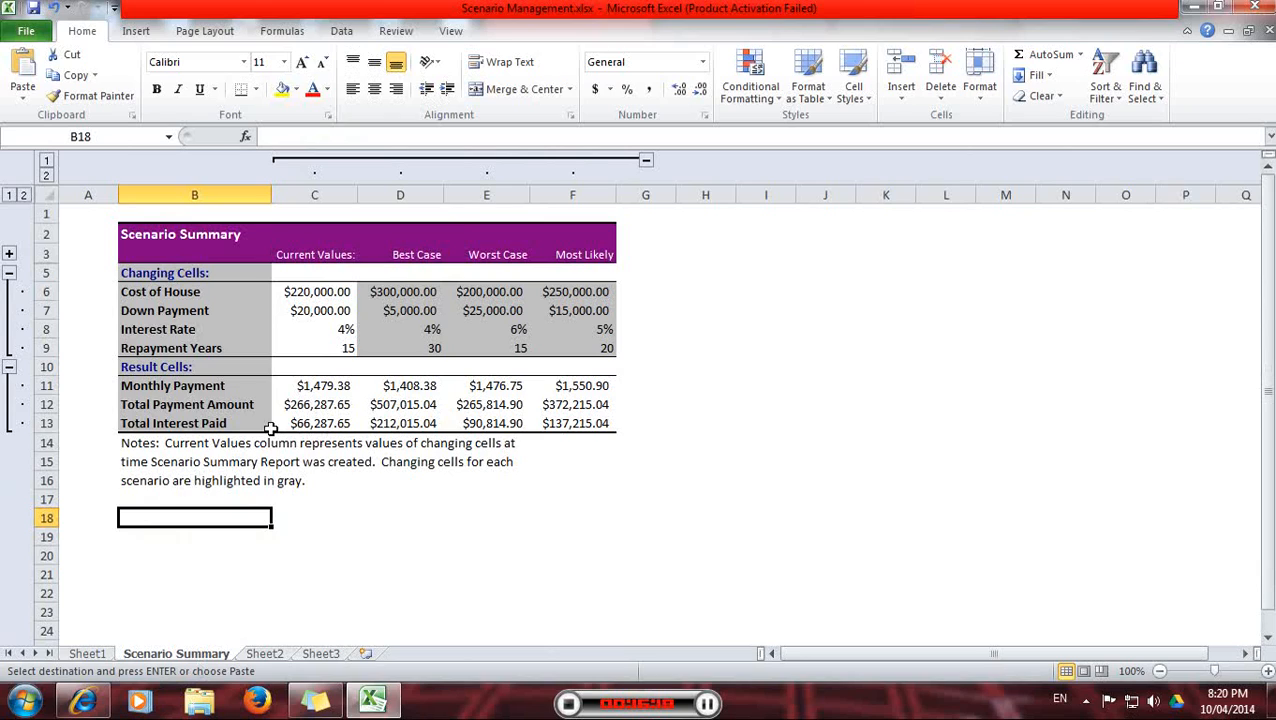
left_click(421, 389)
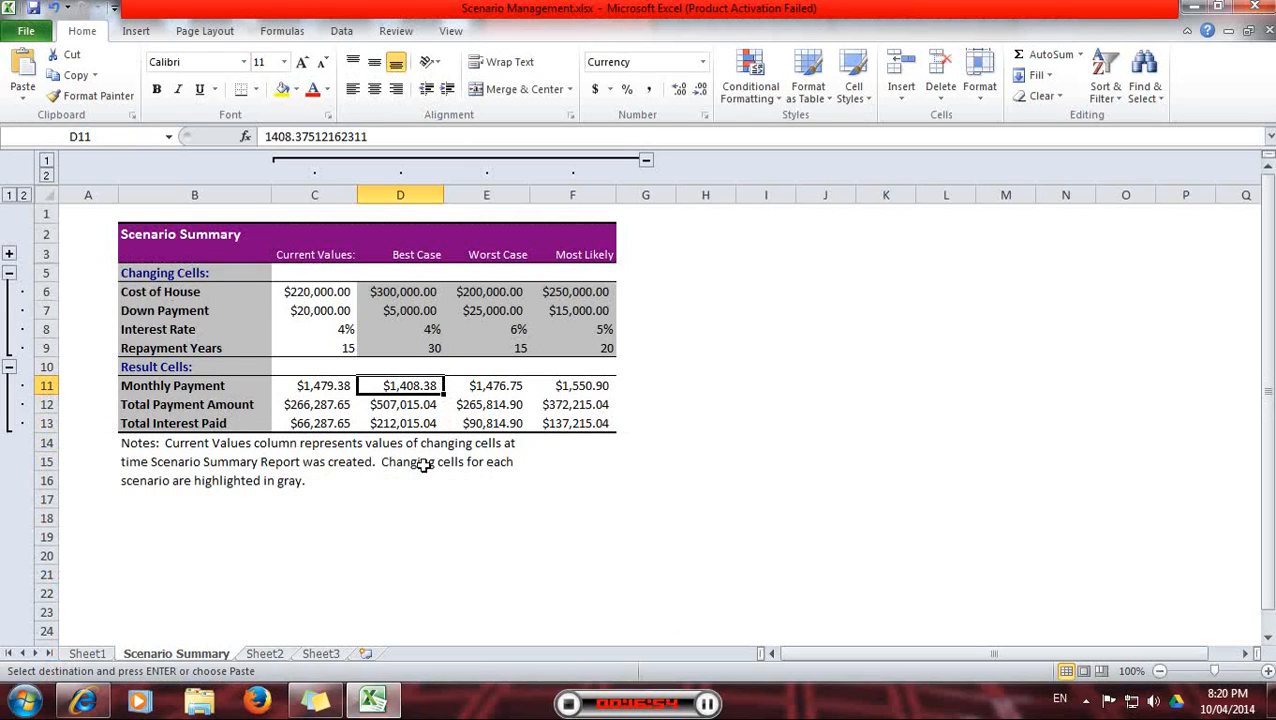
left_click(272, 655)
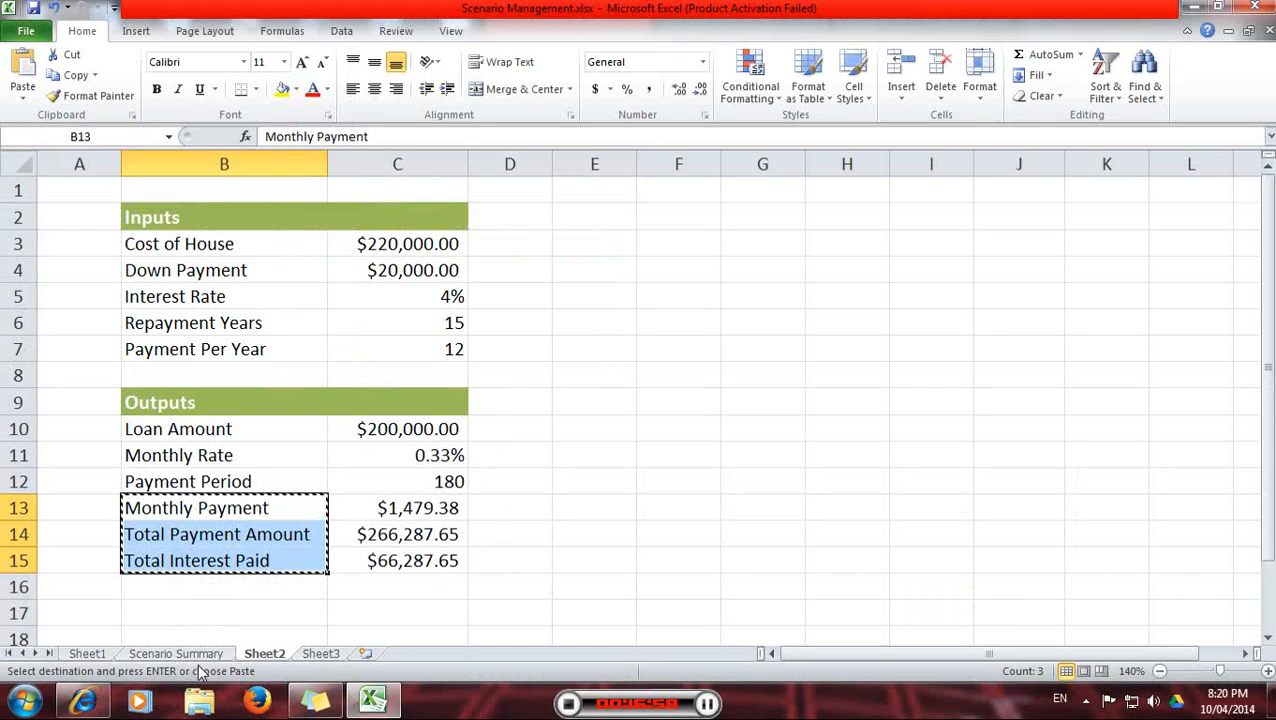